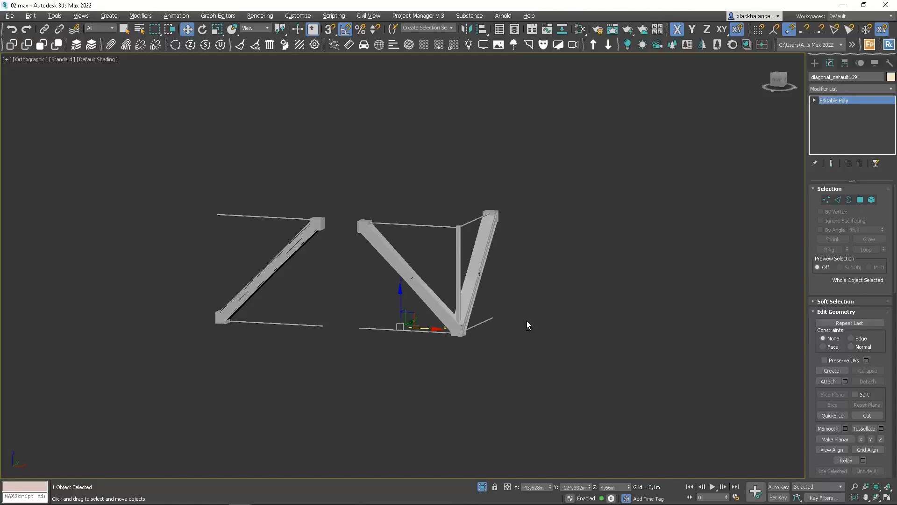
Step: Move the separate diagonal truss segment with vertex snapping so it meets the corner piece in the front view
key("z")
mouse_move(176, 189)
middle_mouse_down()
mouse_move(198, 205)
mouse_move(335, 241)
middle_mouse_up()
left_click(263, 162)
key("F4")
key("s")
left_click_drag(269, 142, 391, 141)
Step: Clone the diagonal segment away from the corner and mirror the copy on the X axis without further cloning
scroll(307, 267, "down", 2)
middle_click_drag(306, 266, 535, 297)
scroll(534, 297, "down", 2)
left_click_drag(528, 321, 323, 302, "shift")
left_click(443, 294)
left_click(470, 30)
left_click(430, 209)
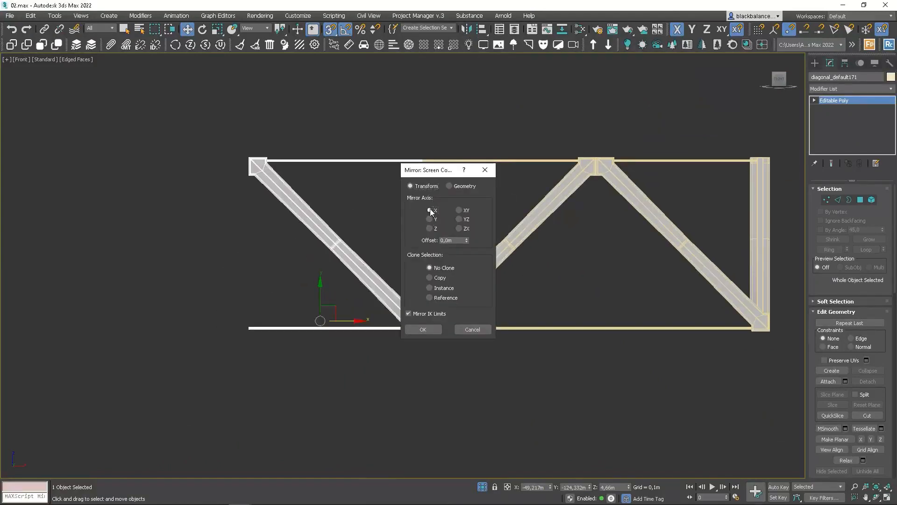
left_click(430, 329)
Step: Snap the mirrored copy against the original diagonal and clone both segments to extend the zigzag truss
scroll(417, 335, "up", 6)
scroll(480, 309, "up", 5)
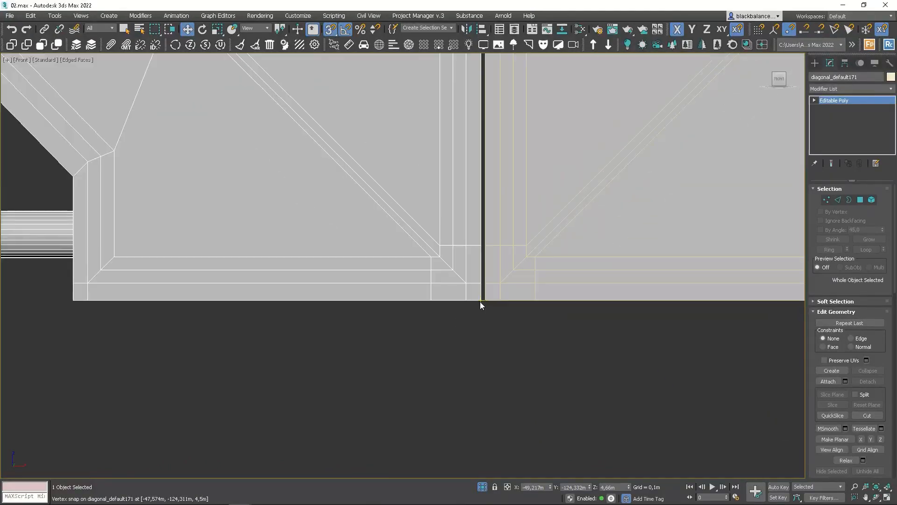
left_click_drag(482, 300, 389, 279)
scroll(478, 309, "down", 10)
left_click(502, 287, "ctrl")
left_click(449, 294)
scroll(431, 225, "up", 8)
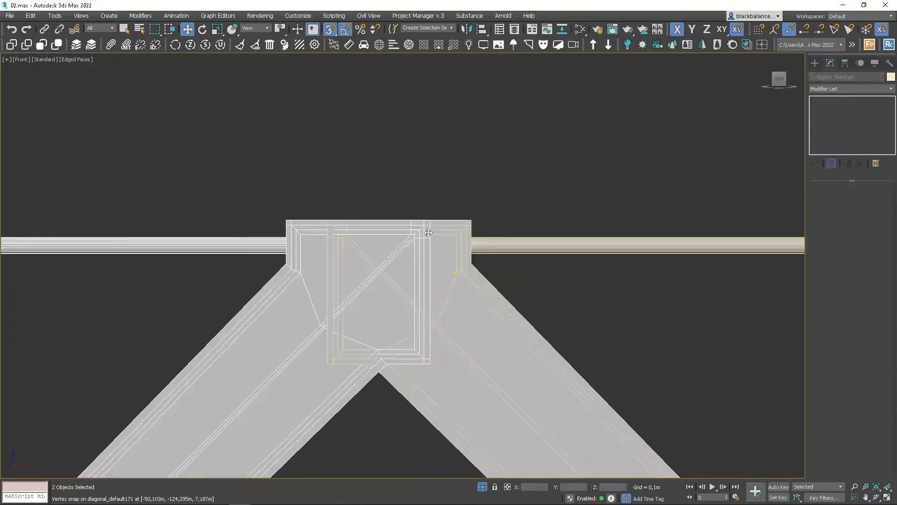
Step: Delete the cloned truss segments, keeping only the corner piece and the original diagonal
scroll(430, 222, "down", 12)
middle_click_drag(326, 225, 406, 260, "alt")
left_click(387, 316)
left_click(417, 278)
scroll(387, 290, "up", 3)
middle_click_drag(290, 279, 301, 282, "alt")
key("F4")
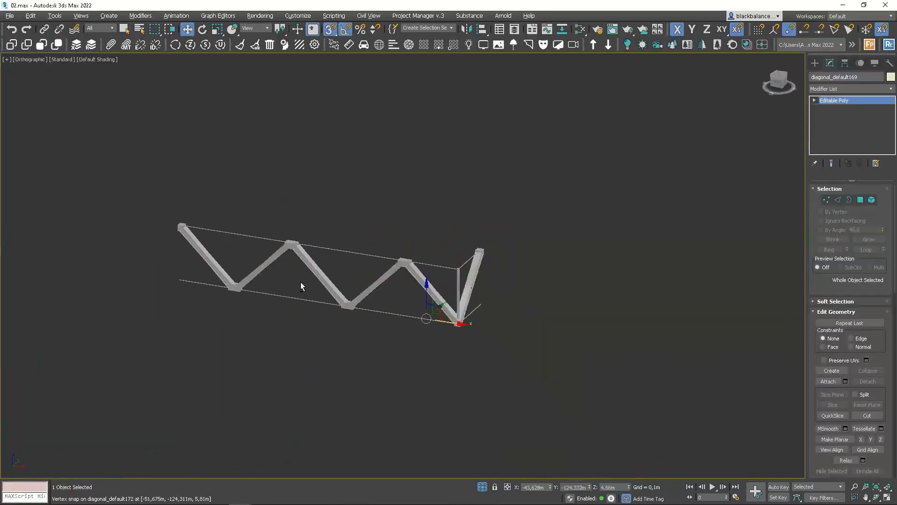
left_click(310, 309)
left_click_drag(177, 343, 177, 343)
key("Delete")
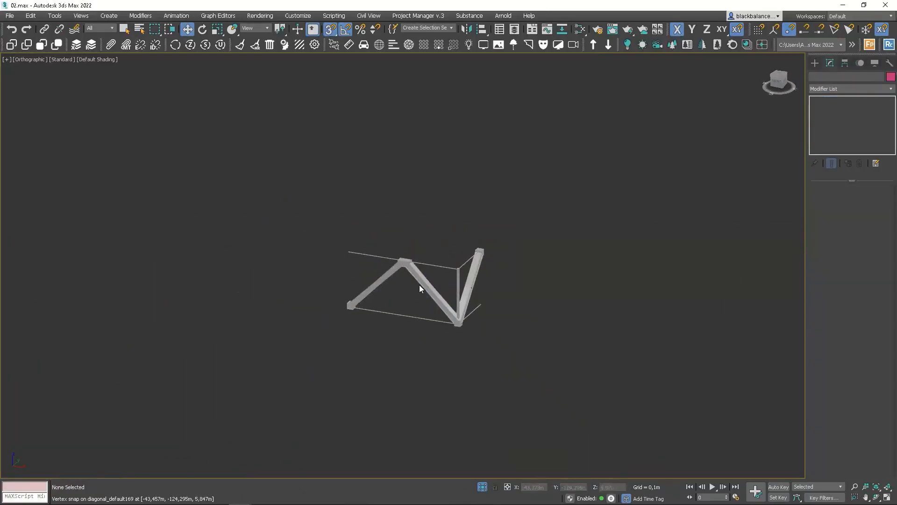
Step: Turn snapping off and move the remaining diagonal segment away from the corner piece
left_click(397, 271)
key("s")
left_click_drag(409, 319, 366, 309)
middle_click_drag(475, 302, 412, 276)
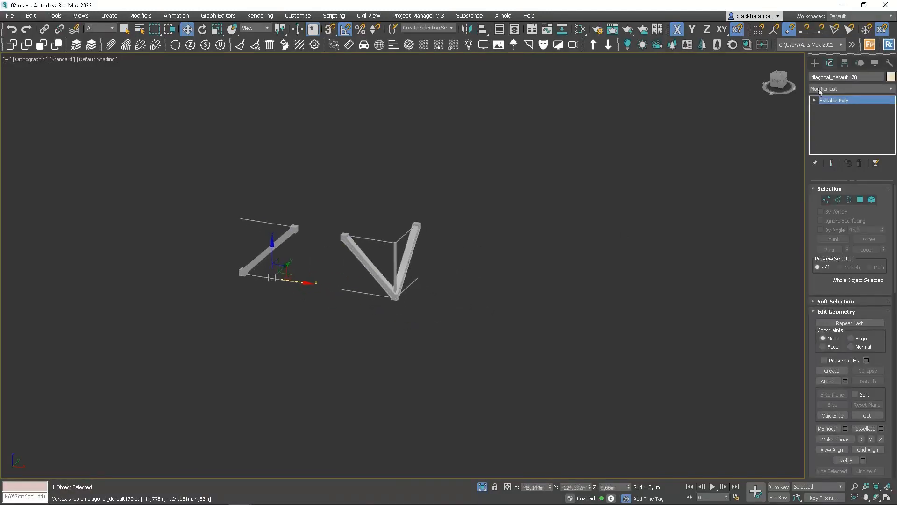
Step: Draw a large rectangle spline beside the truss pieces and adjust its size
left_click(815, 64)
left_click(870, 137)
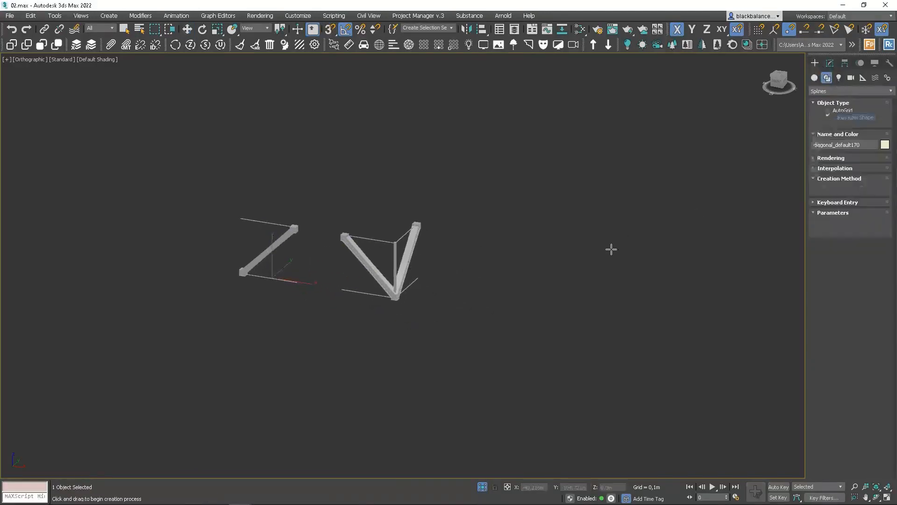
scroll(610, 248, "down", 2)
middle_click_drag(611, 249, 436, 252)
left_click_drag(449, 232, 696, 387)
middle_click_drag(617, 329, 561, 329, "alt")
left_click_drag(880, 311, 880, 320)
middle_click_drag(543, 303, 486, 259, "alt")
Step: Create a RailClone Pro object near the truss pieces and open its style editor
left_click(889, 45)
left_click_drag(286, 340, 321, 359)
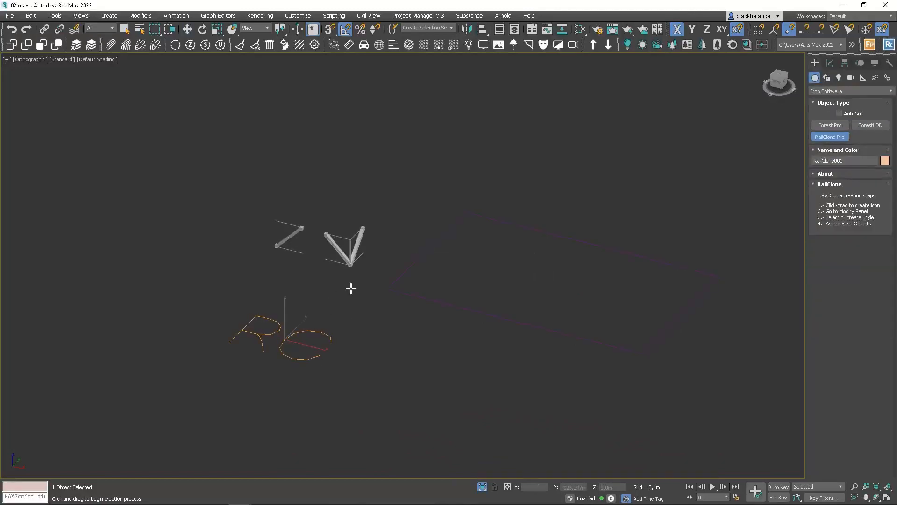
scroll(351, 289, "up", 2)
middle_click_drag(342, 322, 290, 293)
left_click(830, 63)
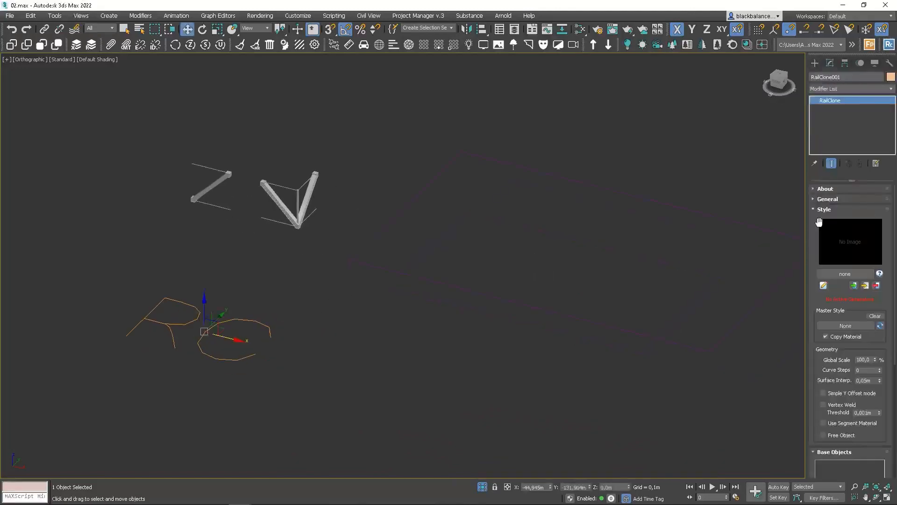
left_click(824, 285)
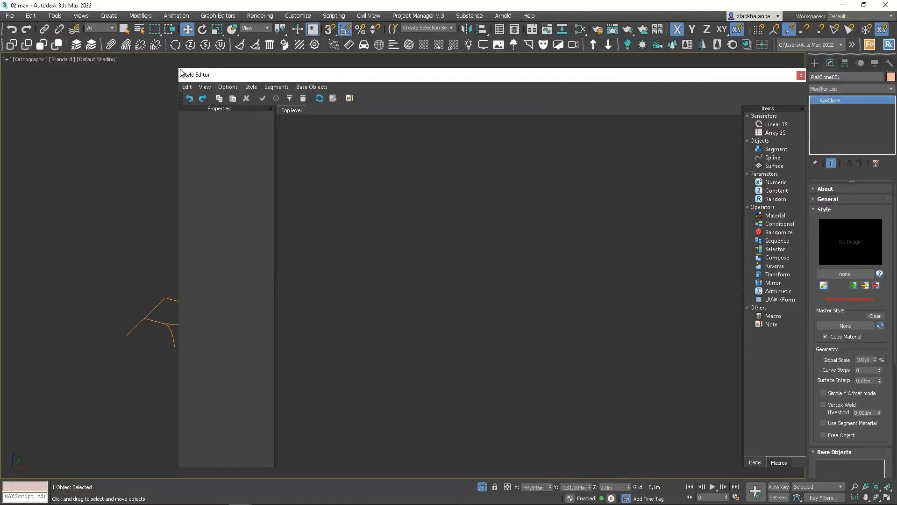
left_click_drag(176, 66, 304, 111)
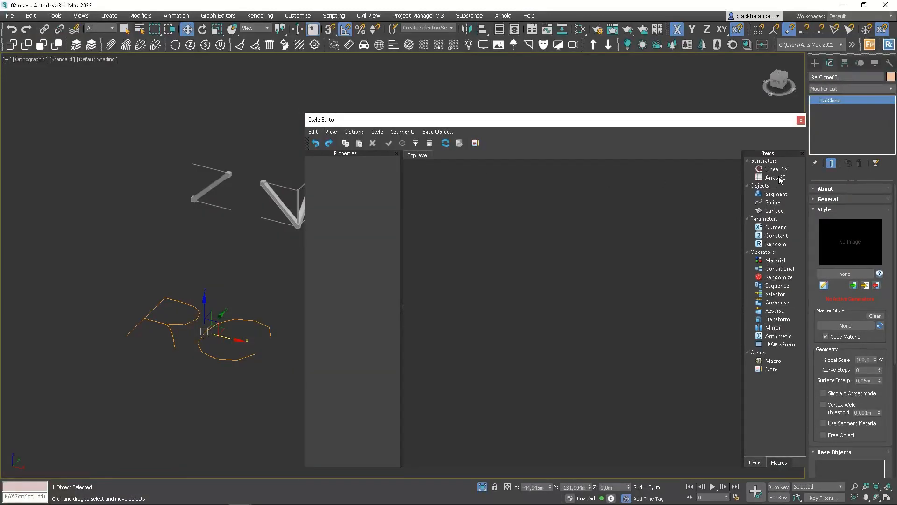
Step: Add an Array 2S generator and a Spline node using the rectangle, and connect the spline to the X Spline input
left_click_drag(779, 179, 651, 220)
left_click_drag(531, 122, 305, 108)
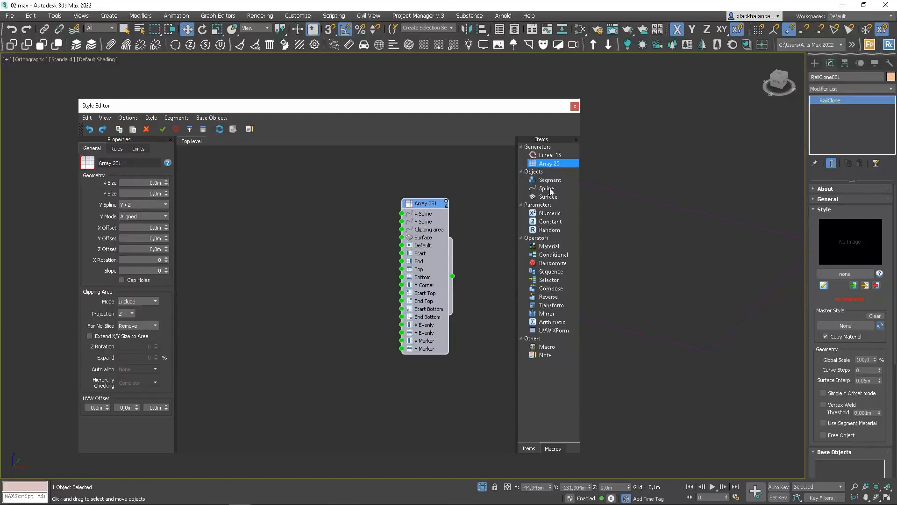
left_click_drag(550, 190, 328, 218)
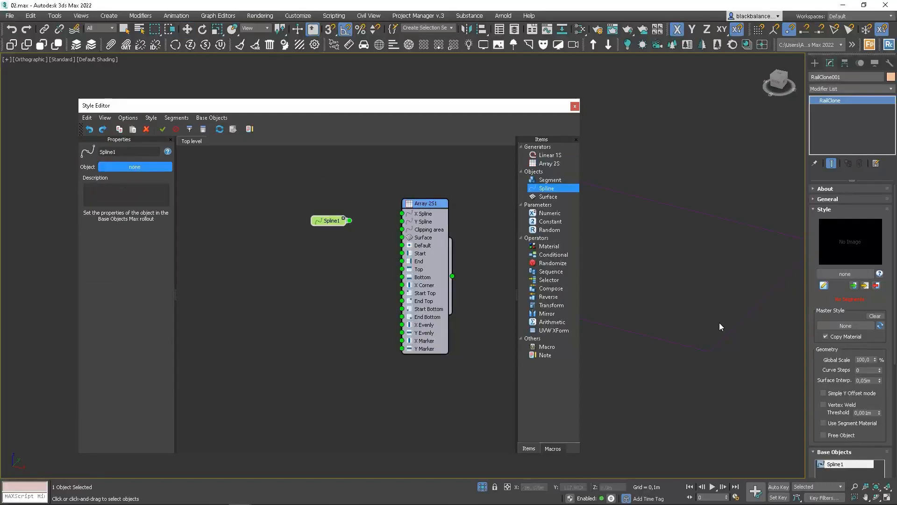
left_click(693, 348)
left_click_drag(349, 221, 402, 214)
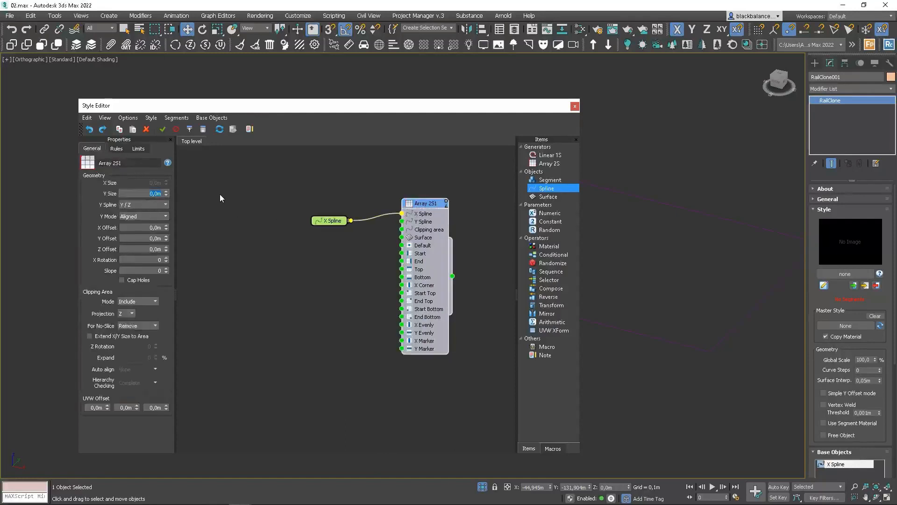
Step: Set the array's Y Size to 5 m and its X Rotation to 90
type("5")
left_click(146, 261)
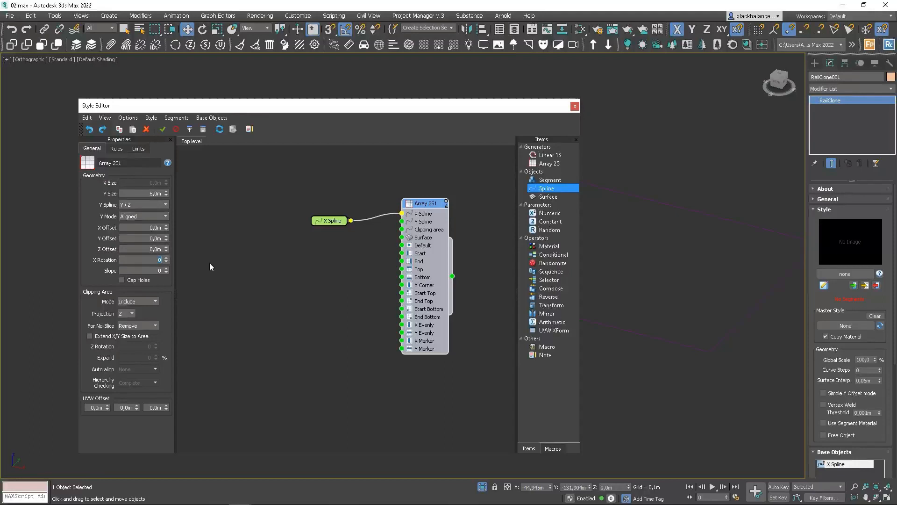
type("90")
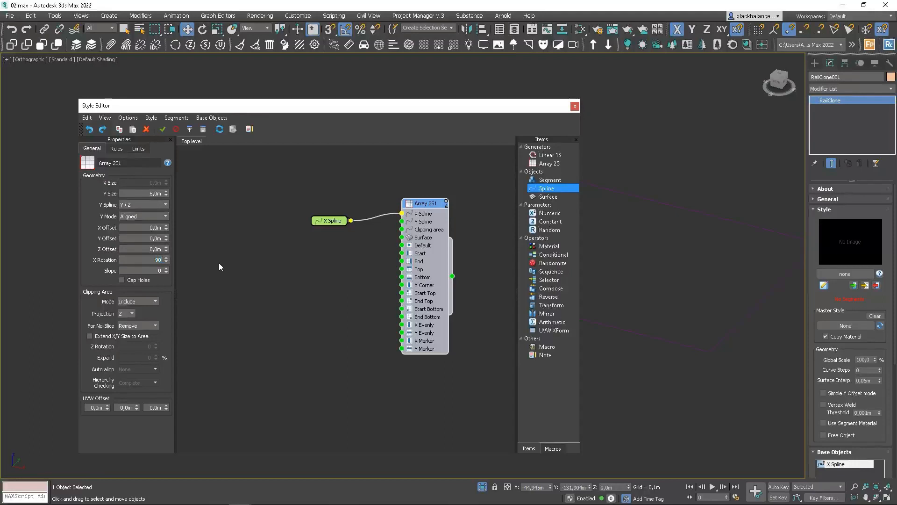
left_click(249, 275)
left_click_drag(339, 223, 323, 207)
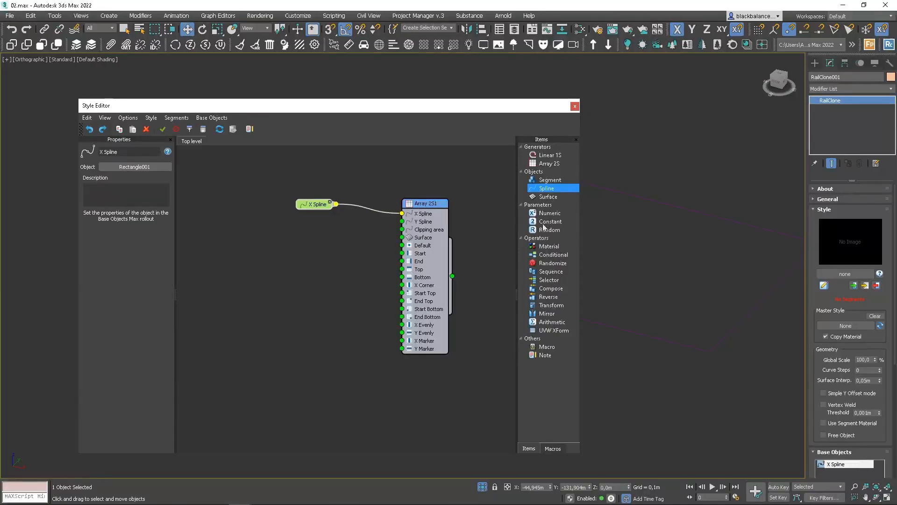
Step: Add a Segment node using the separate diagonal truss piece and connect it to the array's Default input
left_click_drag(551, 181, 323, 234)
left_click_drag(344, 106, 555, 85)
middle_click_drag(210, 273, 183, 272)
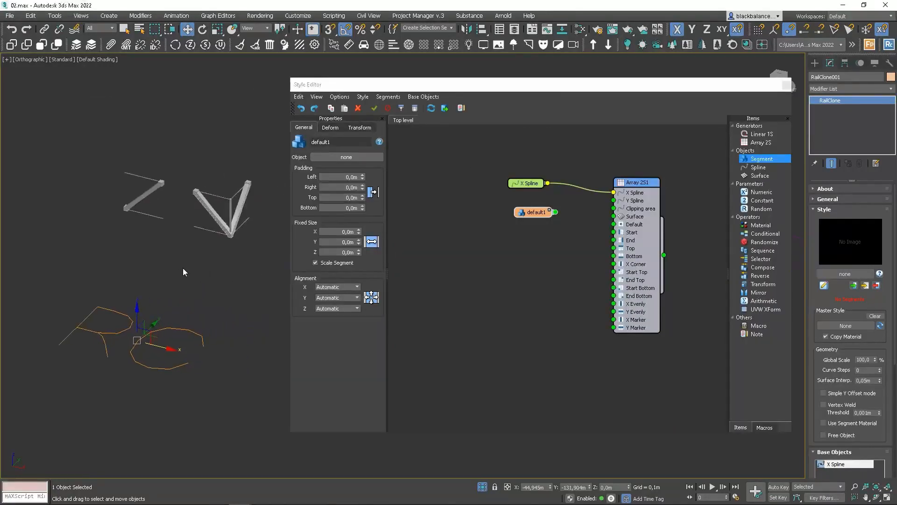
left_click_drag(531, 219, 510, 218)
left_click(346, 157)
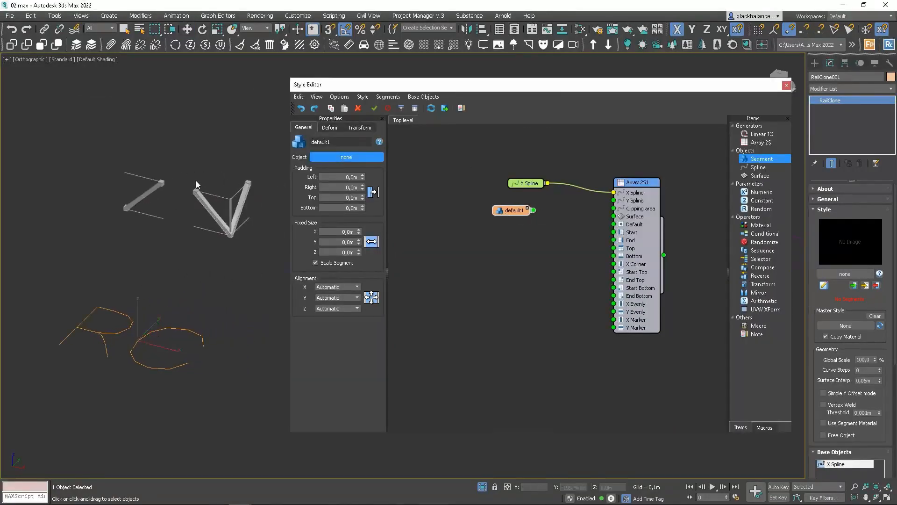
left_click(150, 190)
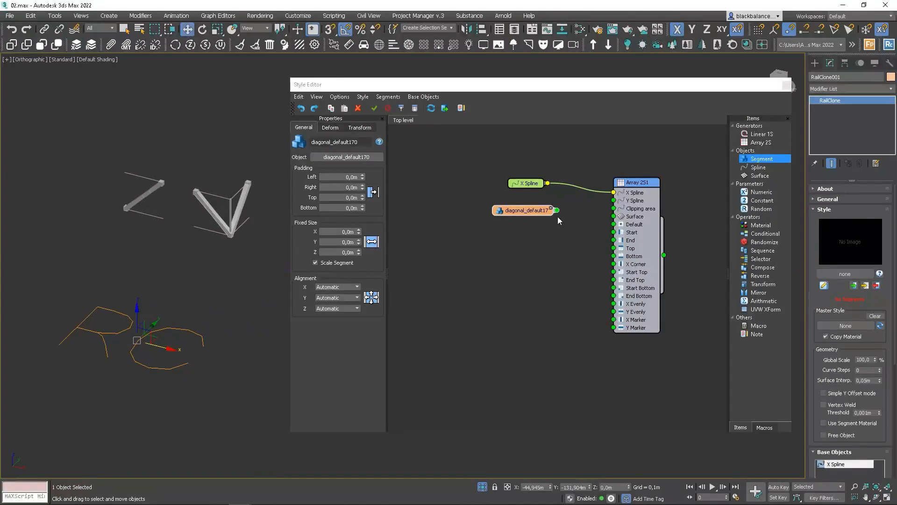
left_click_drag(557, 209, 614, 224)
Step: Turn off the Bend and Slice deformation options for the diagonal segment
left_click_drag(640, 91, 249, 112)
middle_click_drag(653, 303, 592, 290, "alt")
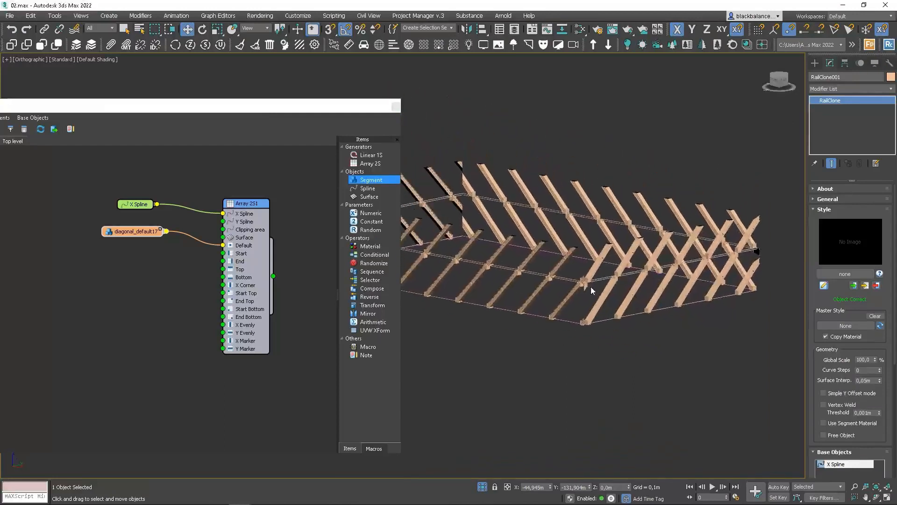
scroll(592, 290, "up", 5)
scroll(547, 288, "down", 6)
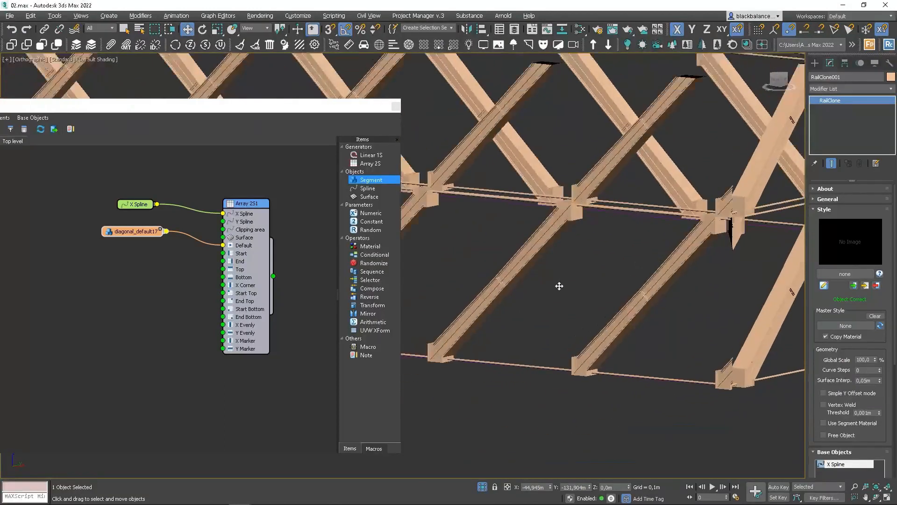
mouse_move(559, 290)
middle_mouse_down()
mouse_move(555, 301)
mouse_move(618, 294)
mouse_move(596, 276)
mouse_move(568, 287)
mouse_move(564, 274)
middle_mouse_up()
left_click_drag(294, 106, 622, 105)
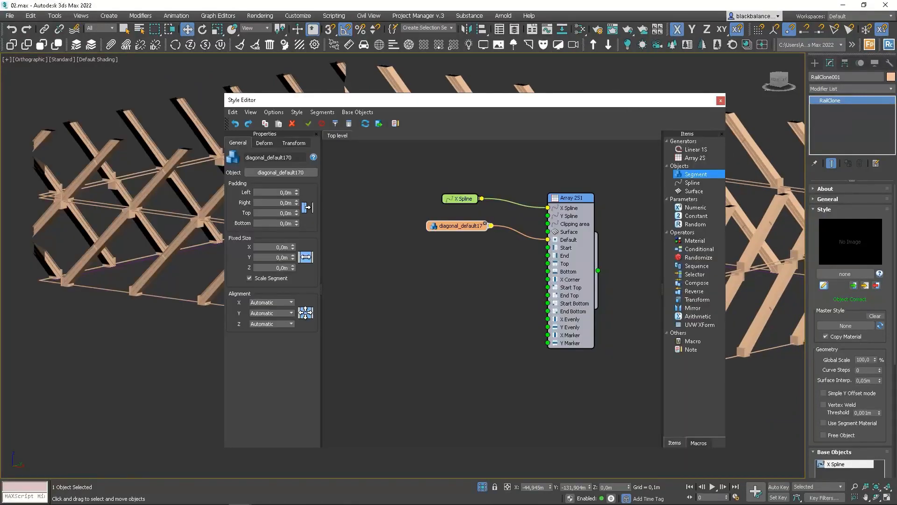
left_click(466, 201)
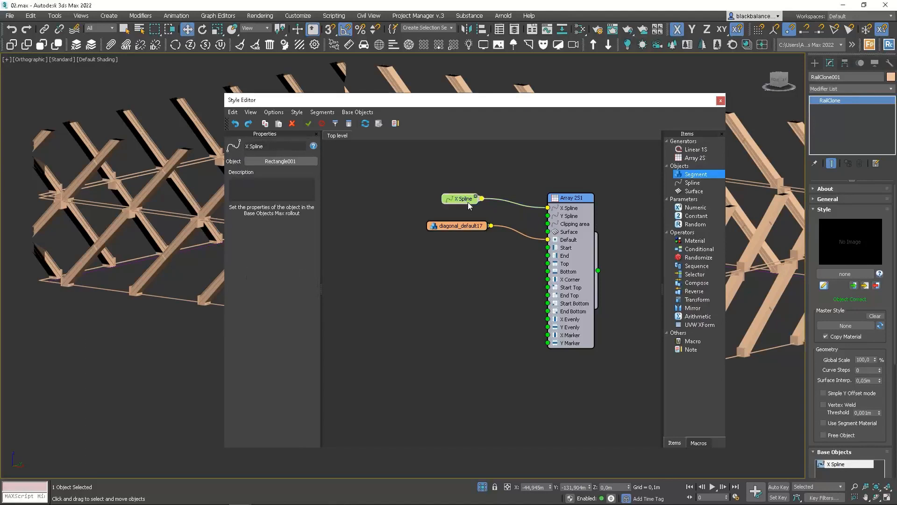
left_click(463, 227)
left_click_drag(463, 230, 454, 242)
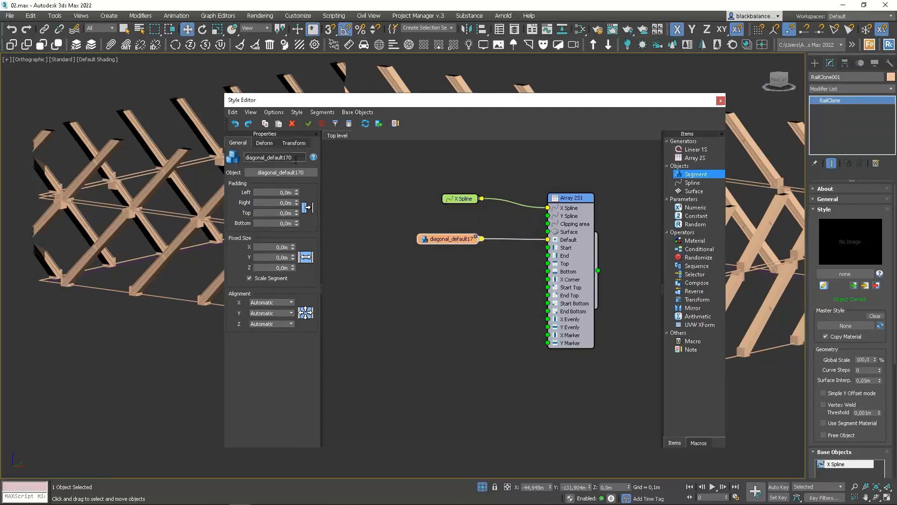
left_click(261, 143)
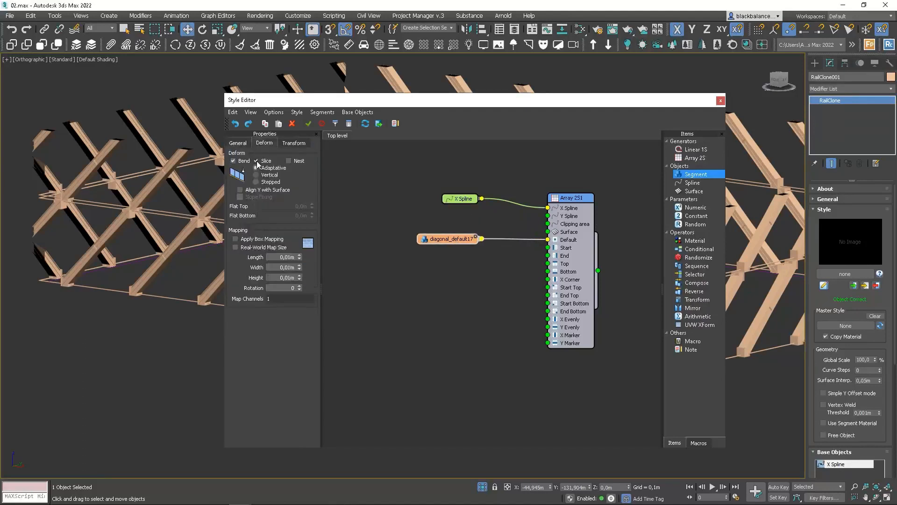
left_click(256, 161)
Step: Set the Array 2S generator's Y Size to 4.5 m
mouse_move(352, 100)
left_mouse_down()
mouse_move(315, 99)
mouse_move(360, 97)
left_mouse_up()
left_click(580, 195)
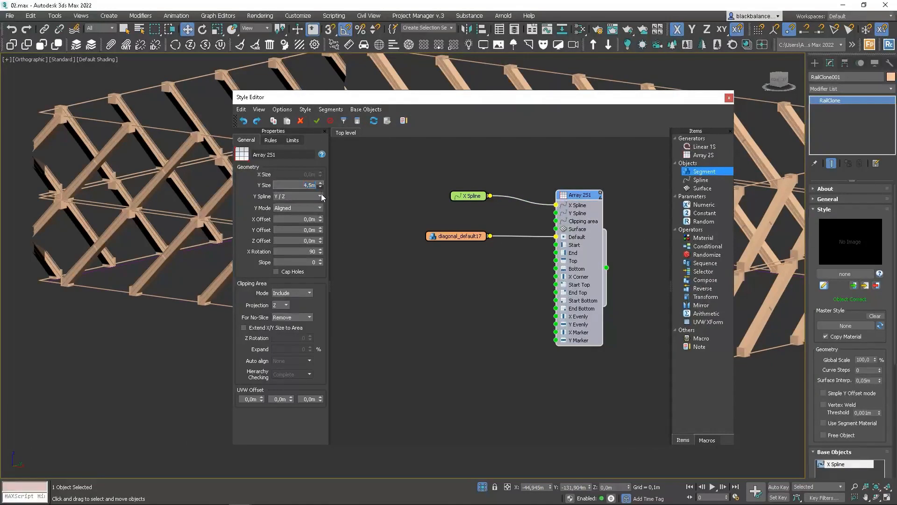
mouse_move(320, 195)
left_mouse_down()
mouse_move(322, 167)
mouse_move(321, 209)
mouse_move(321, 183)
mouse_move(312, 193)
left_mouse_up()
Step: Add Sequence and Mirror operators so the diagonal segment and its mirrored version alternate through the array's Default input
left_click_drag(458, 239, 418, 237)
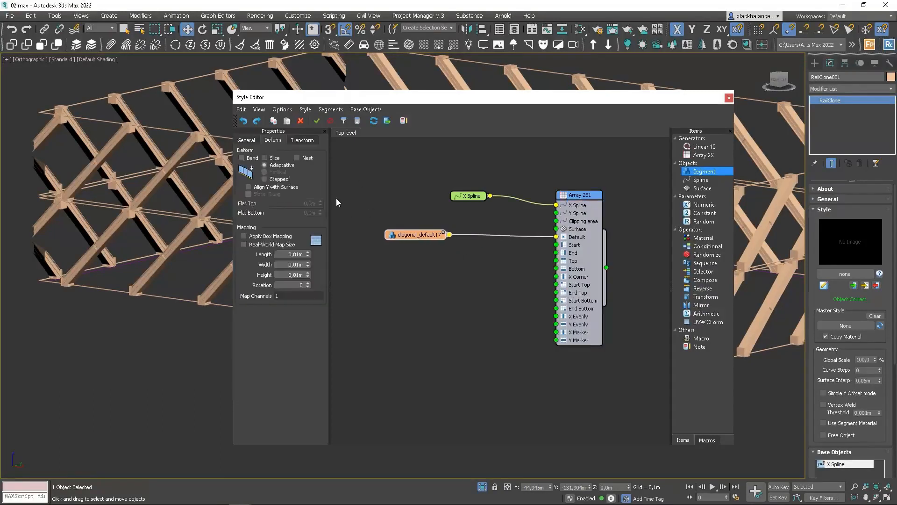
left_click_drag(432, 234, 387, 233)
left_click_drag(706, 264, 459, 264)
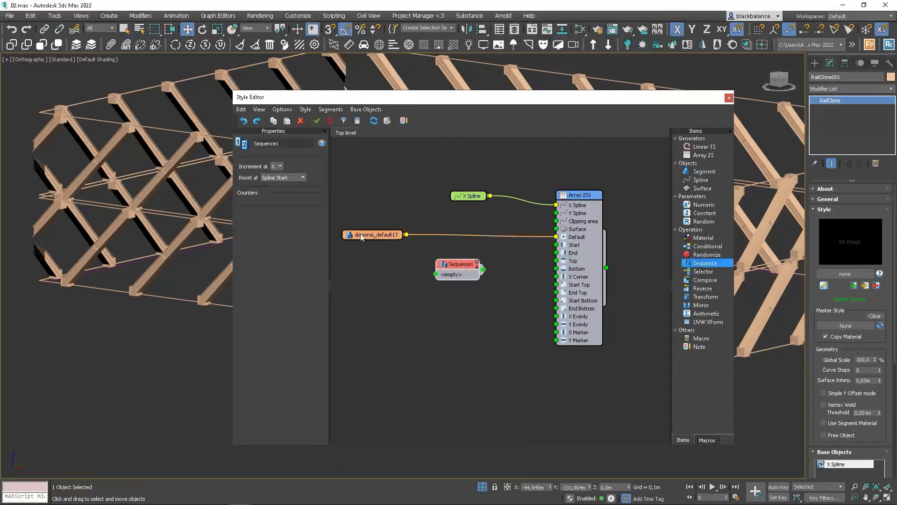
left_click_drag(361, 237, 335, 236)
left_click_drag(704, 303, 407, 268)
left_click_drag(379, 235, 387, 277)
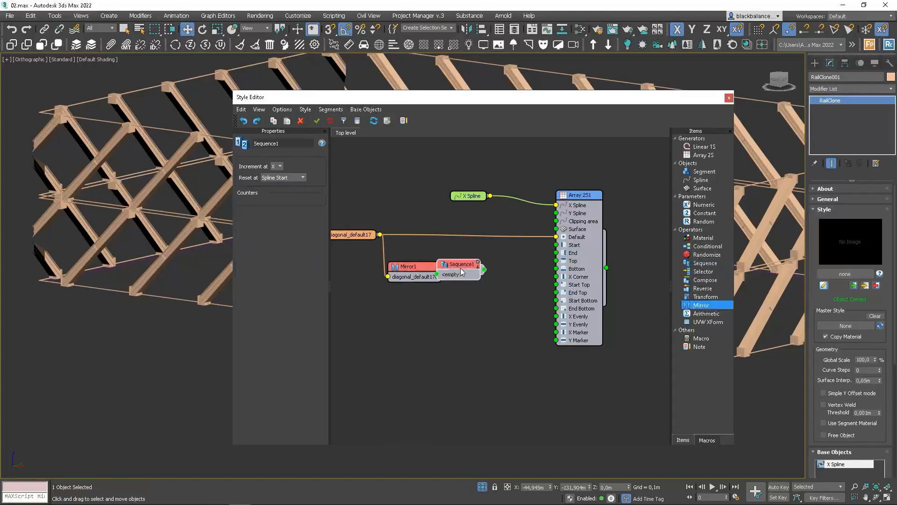
left_click_drag(380, 235, 556, 237)
left_click_drag(495, 267, 495, 235)
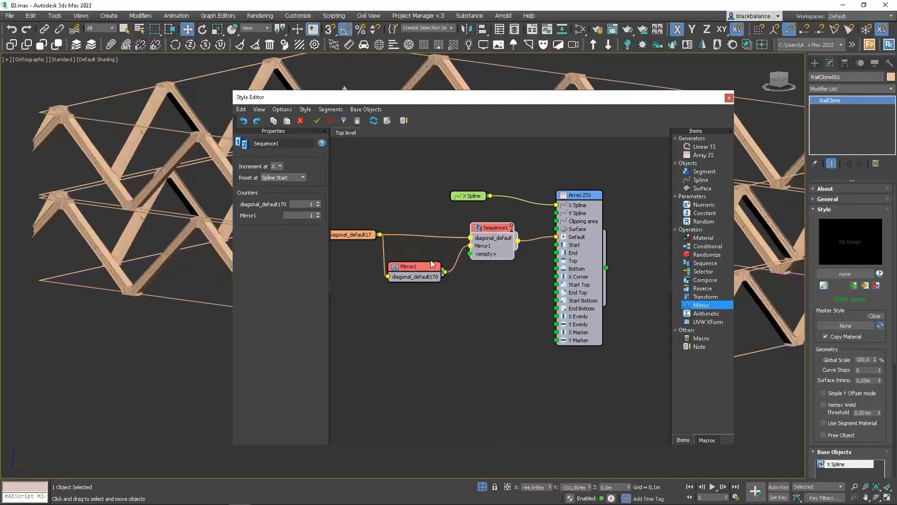
Step: Try different X and Y axis combinations in the Mirror operator and return to mirroring on X only
left_click(415, 267)
left_click(272, 164)
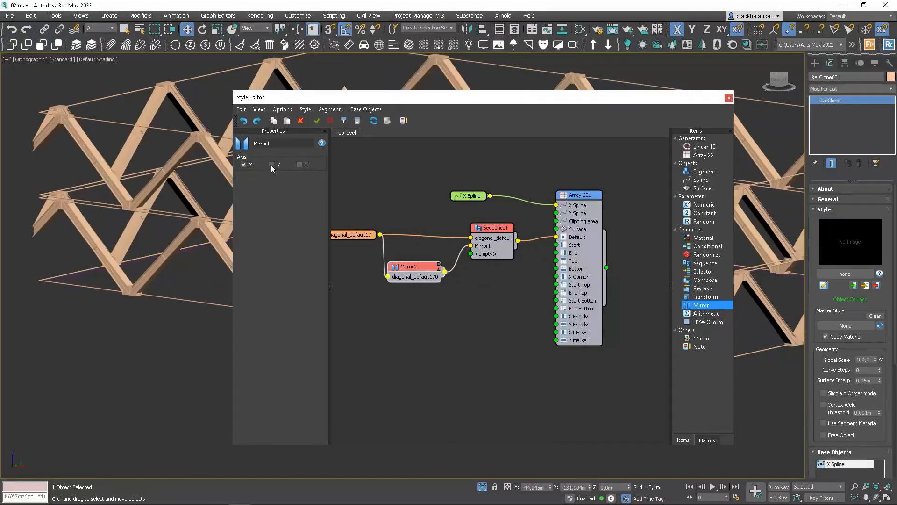
left_click(244, 165)
left_click(244, 165)
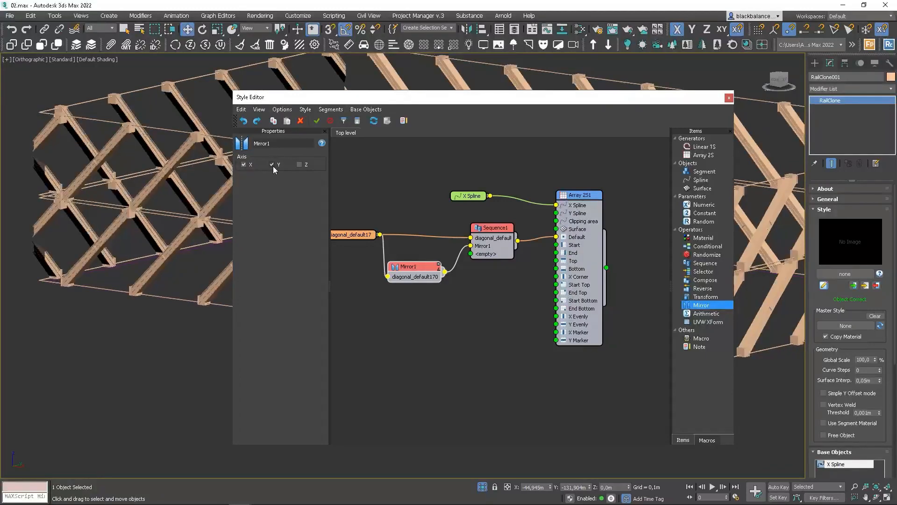
left_click(272, 165)
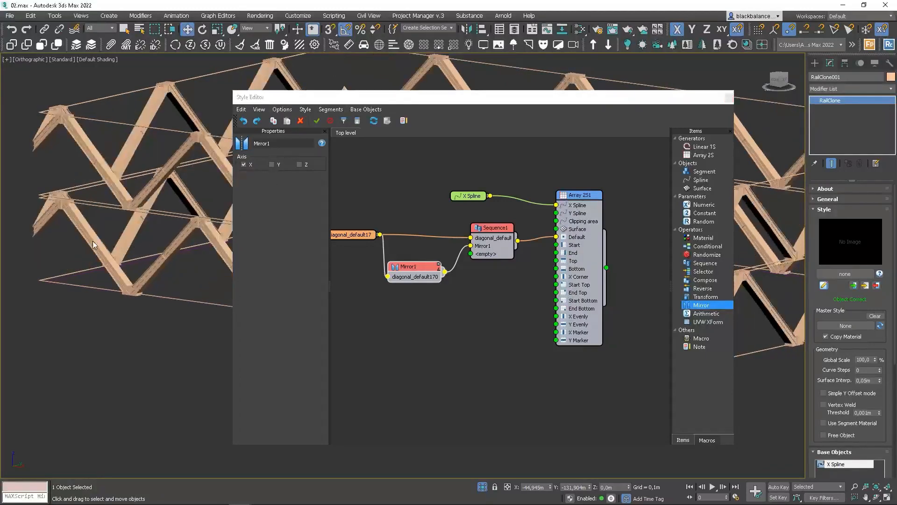
middle_click_drag(602, 100, 599, 100, "alt")
left_click(346, 99)
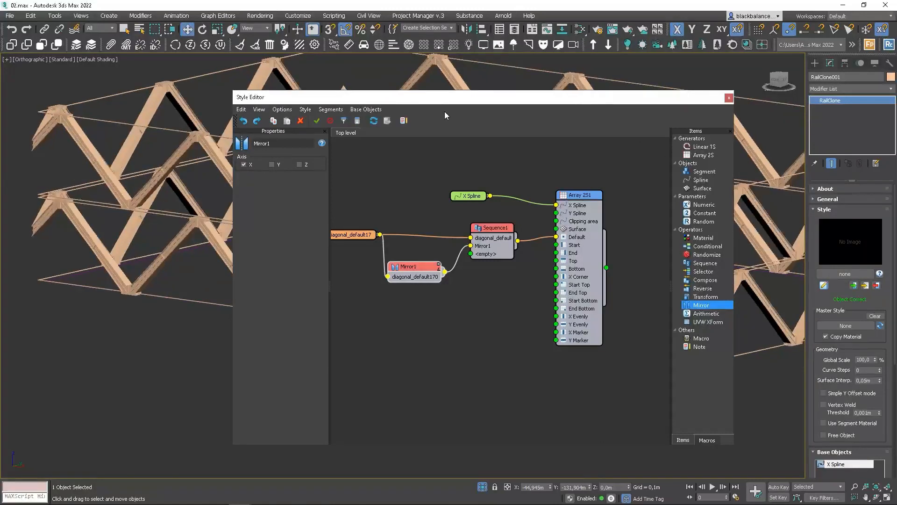
Step: Examine the joints between the mirrored diagonals up close with the Style Editor moved aside, and check the diagonal segment's Deform settings
left_click_drag(458, 106, 231, 78)
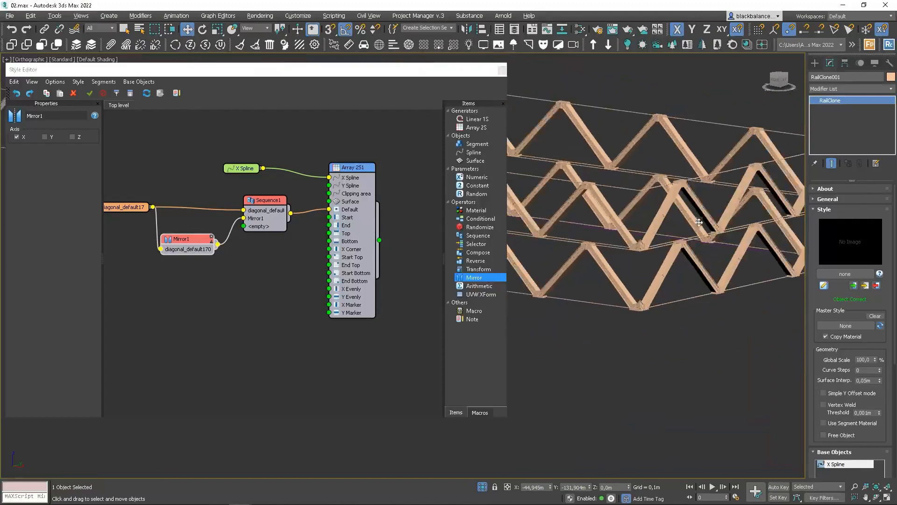
scroll(576, 239, "up", 8)
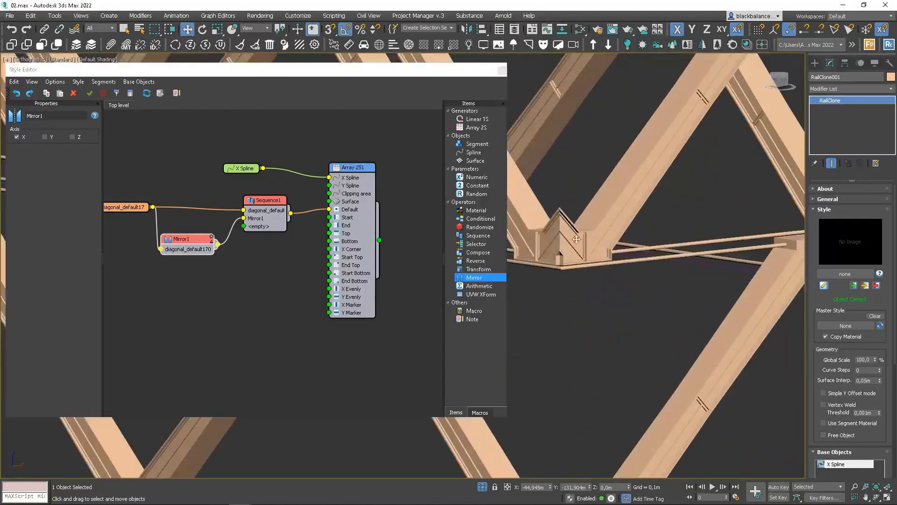
middle_click_drag(576, 239, 639, 394)
left_click(263, 268)
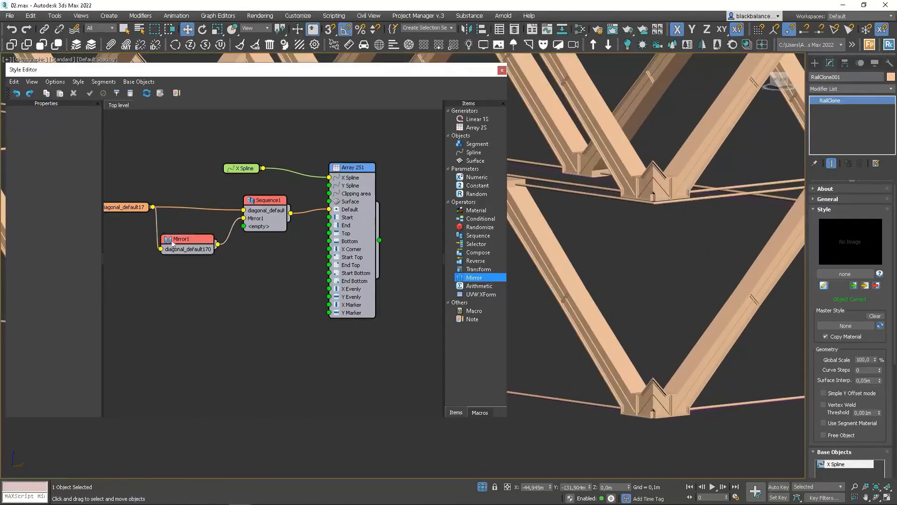
left_click(133, 208)
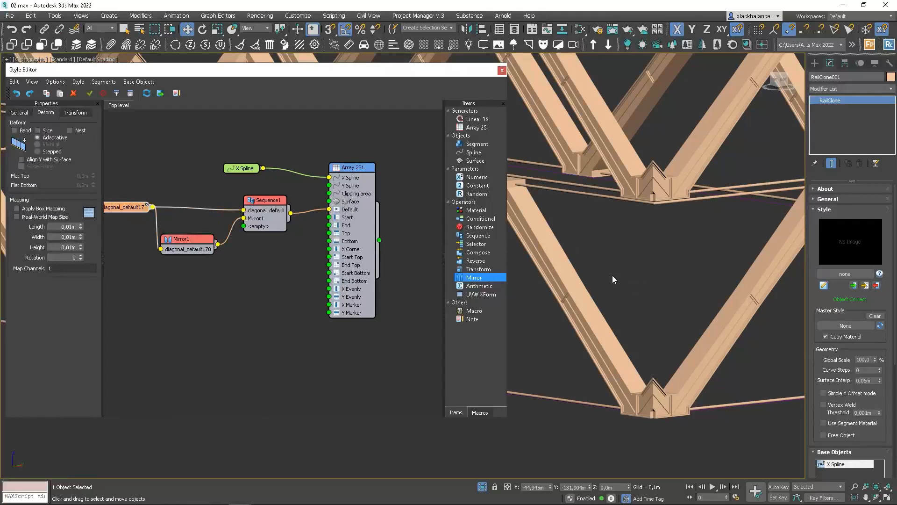
scroll(613, 276, "down", 5)
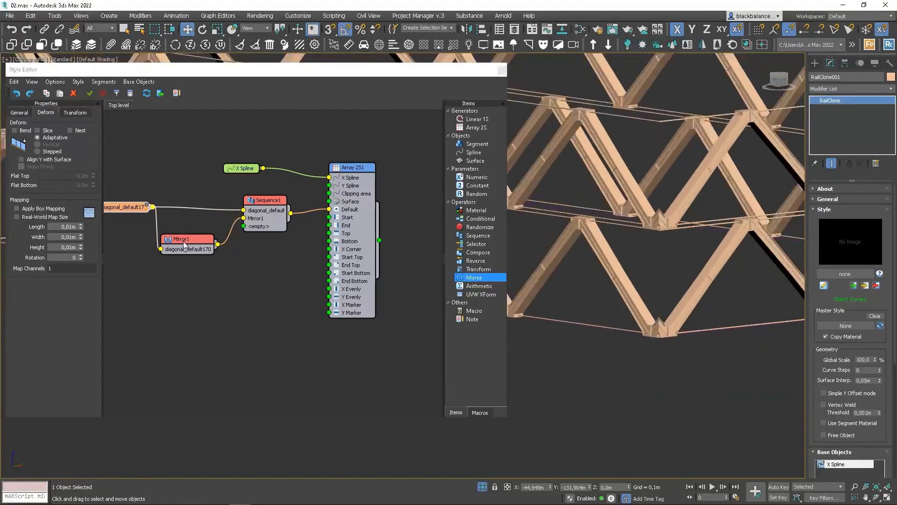
Step: Spread out the existing nodes and add a second Sequence operator in front of the Array 2S generator
left_click_drag(185, 244, 188, 232)
left_click_drag(267, 206, 267, 202)
left_click_drag(356, 176, 389, 170)
scroll(673, 218, "down", 3)
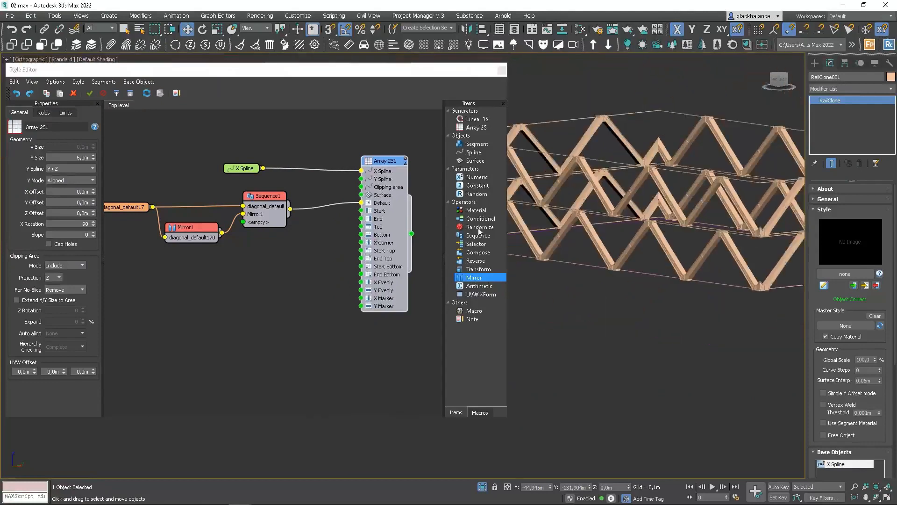
left_click_drag(484, 240, 304, 244)
left_click_drag(382, 163, 440, 168)
left_click_drag(314, 249, 353, 242)
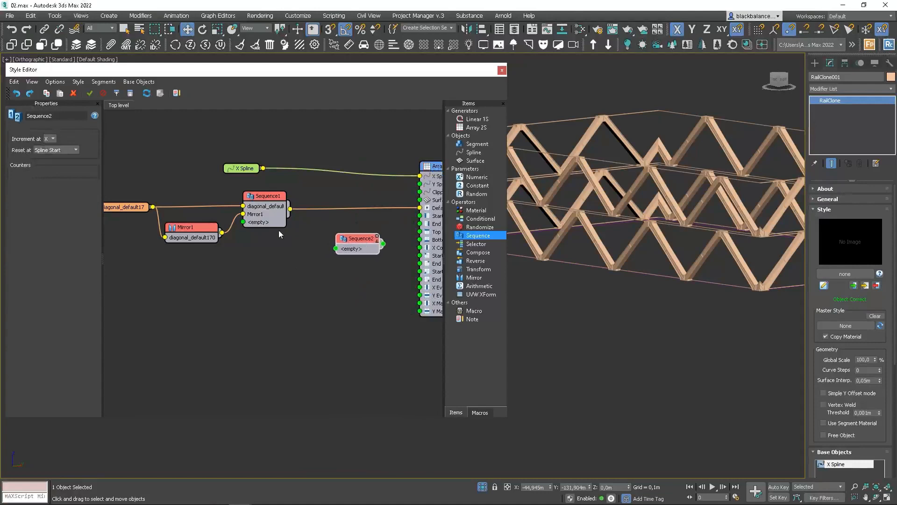
Step: Duplicate the Mirror operator and feed the first Sequence operator's output into the copy
left_click(190, 231)
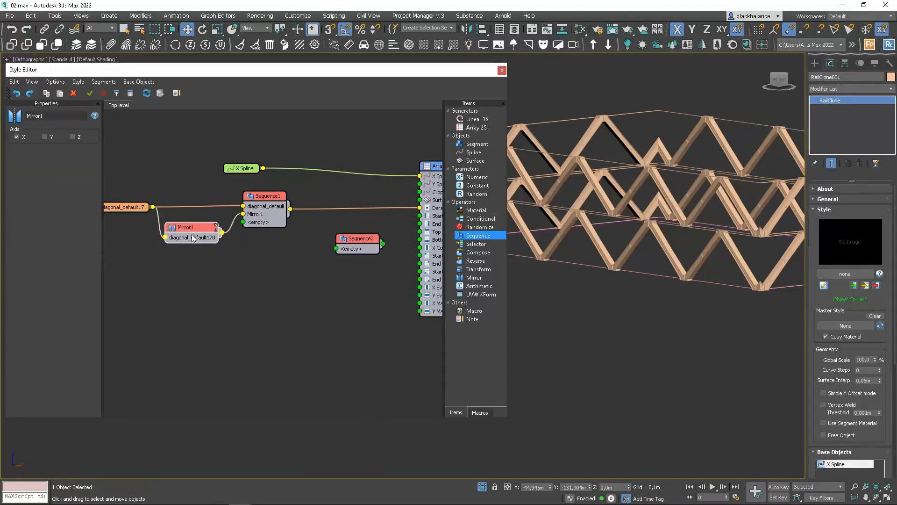
left_click_drag(198, 243, 320, 273, "shift")
left_click_drag(290, 209, 287, 268)
left_click_drag(269, 196, 261, 197)
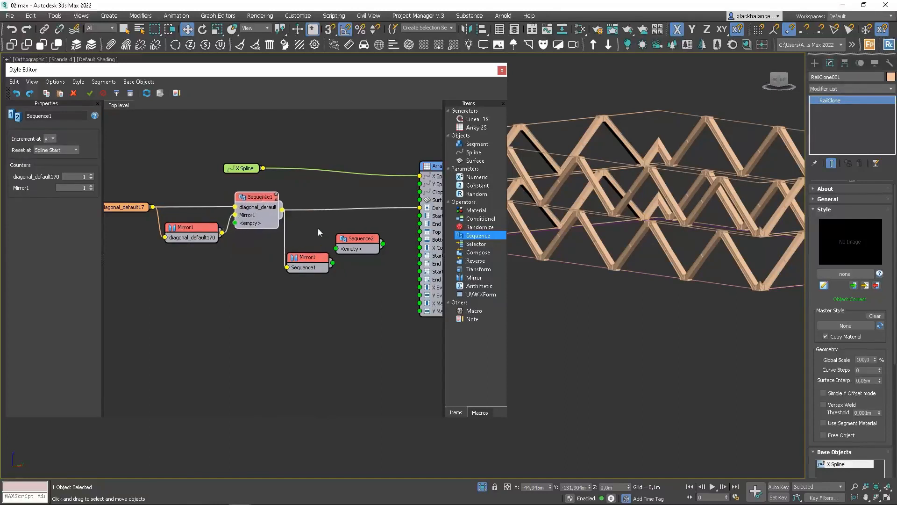
Step: Set the second Sequence operator to increment at Y
left_click_drag(366, 240, 365, 233)
left_click(51, 139)
left_click(47, 151)
Step: Route the first Sequence and its mirrored version through the second Sequence into the array's Default input, and tidy the nodes
left_click_drag(283, 210, 419, 208)
middle_click_drag(712, 225, 681, 251)
left_click_drag(369, 226, 380, 200)
left_click_drag(312, 258, 313, 238)
left_click(378, 200)
left_click_drag(378, 201, 380, 201)
left_click_drag(261, 200, 256, 200)
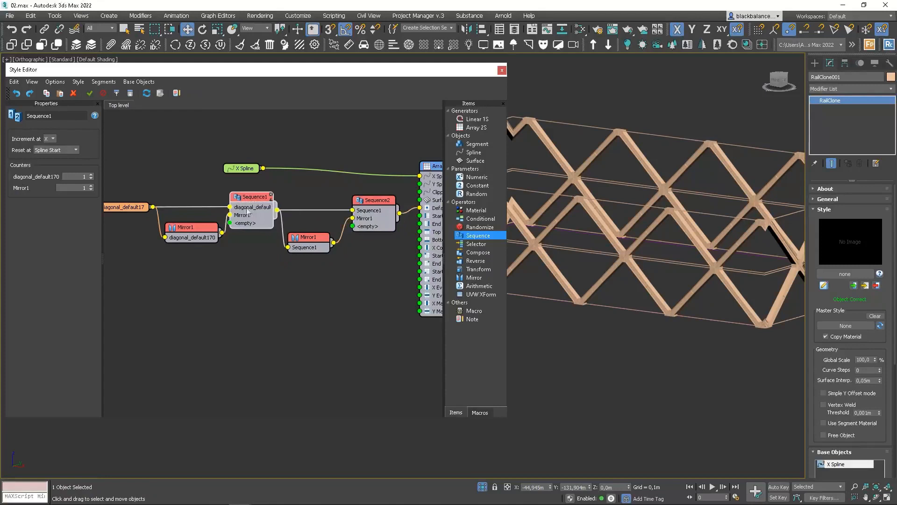
Step: Set the diagonal segment's Top padding to 0.3 m, reset it to zero for comparison and enter 0.3 m again
left_click(130, 209)
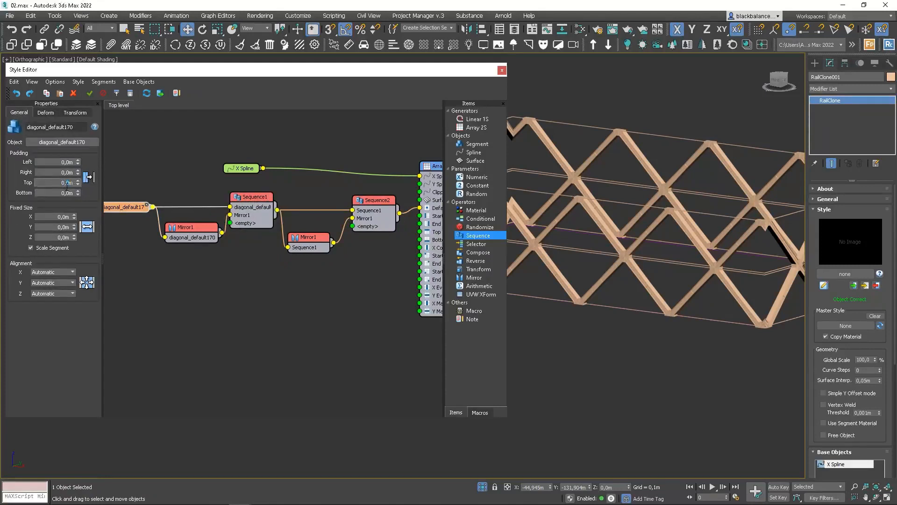
key("Return")
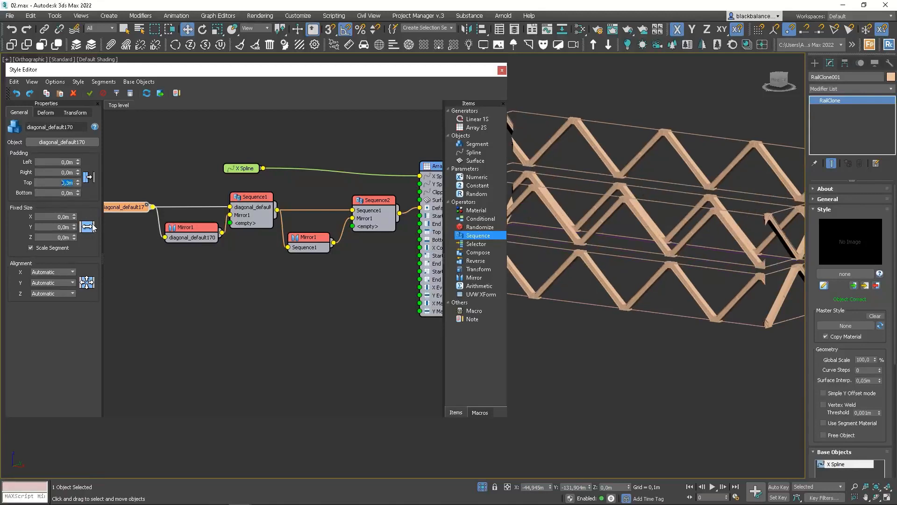
middle_click_drag(674, 230, 734, 254, "alt")
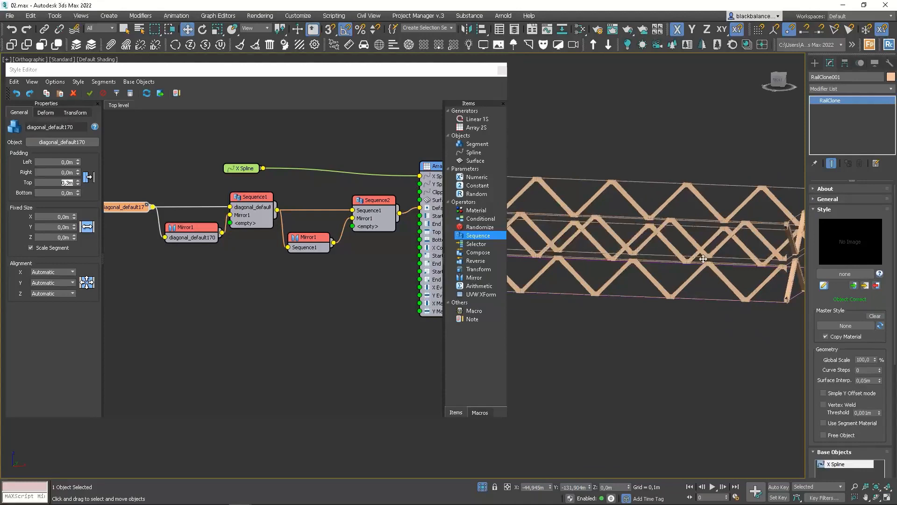
scroll(741, 258, "up", 6)
scroll(684, 258, "down", 8)
middle_click_drag(701, 268, 716, 277, "alt")
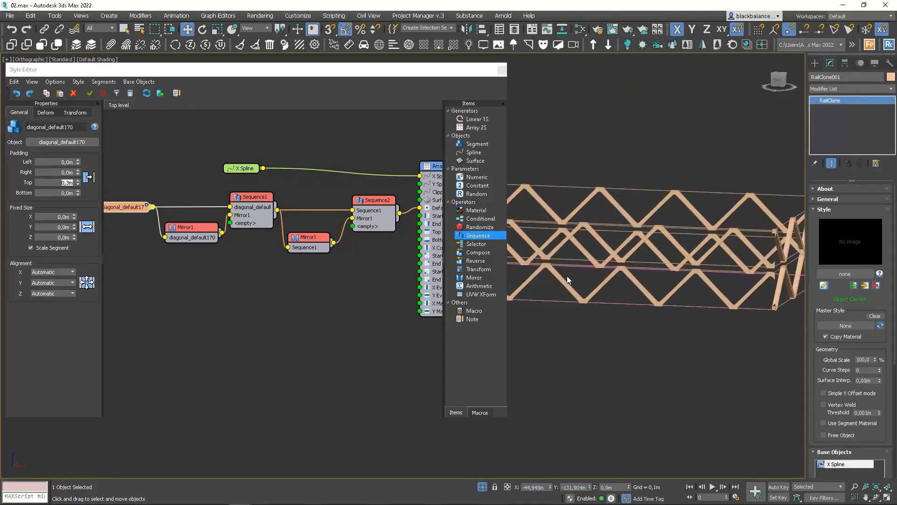
right_click(78, 184)
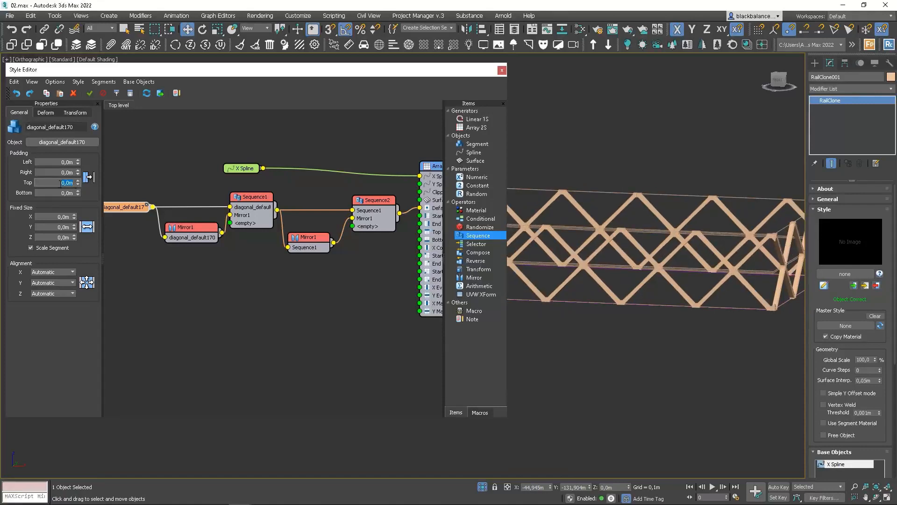
key("Return")
Step: Examine the truss corner against the spline in a wireframe top view and from an angle
middle_click_drag(700, 272, 661, 284, "alt")
key("t")
scroll(659, 312, "down", 3)
key("F3")
scroll(623, 402, "up", 4)
scroll(617, 388, "down", 3)
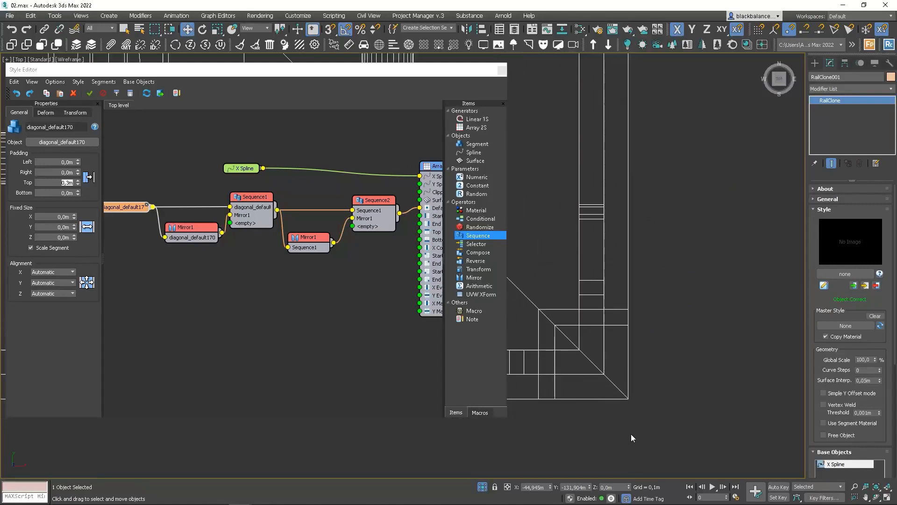
middle_click_drag(642, 415, 612, 439, "alt")
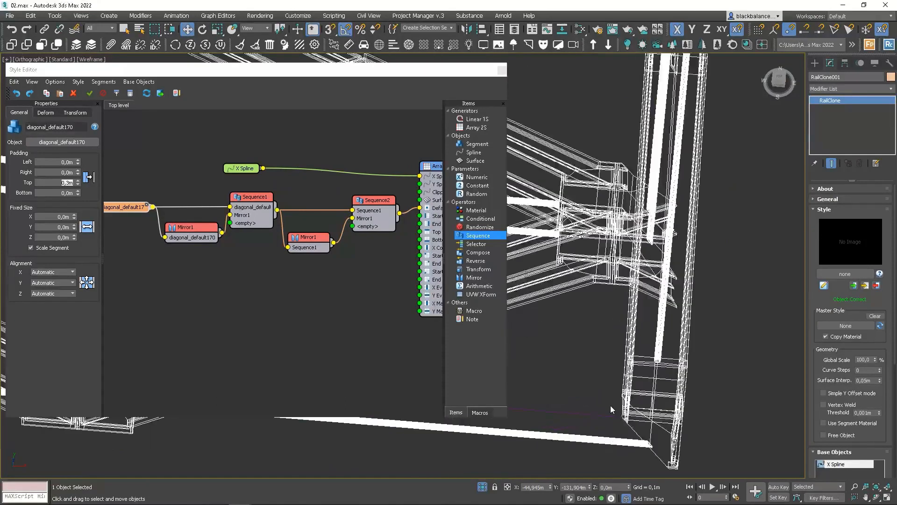
Step: Set the diagonal segment's Z alignment to Pivot and return to the top view
key("t")
left_click(52, 288)
left_click(53, 306)
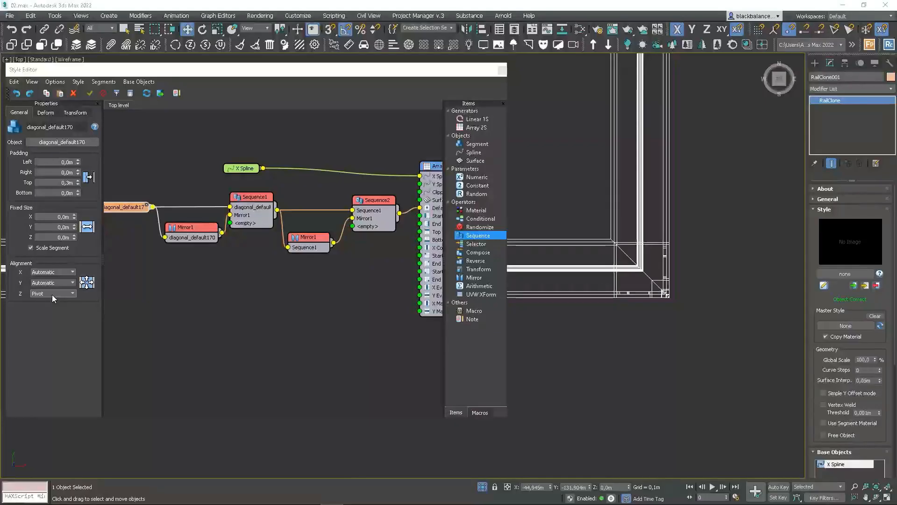
Step: Try a fixed Z translation of 0.1 m on the diagonal segment and change it to -0.1 m
left_click(79, 112)
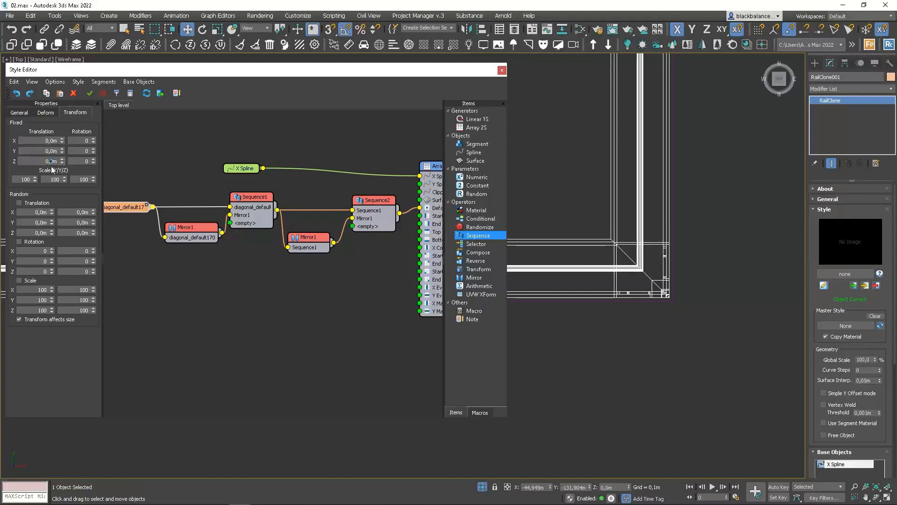
key("Return")
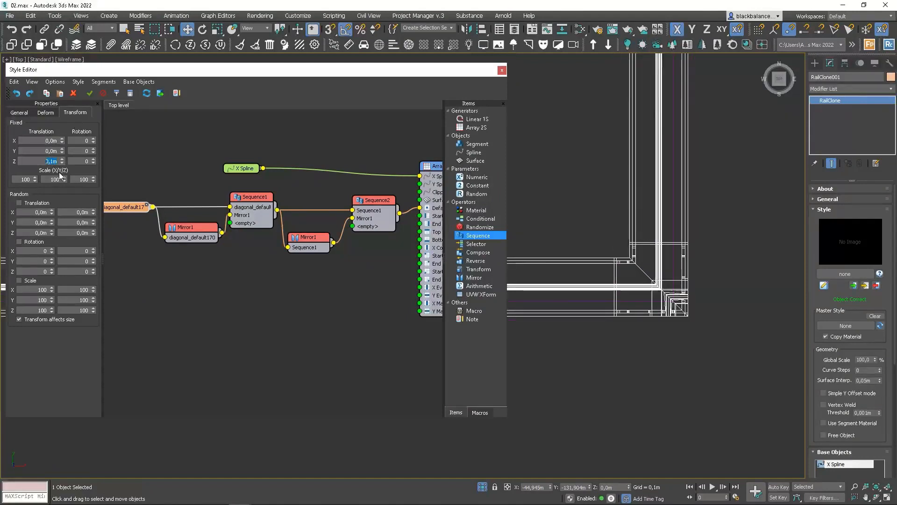
left_click(47, 161)
type("-")
key("Return")
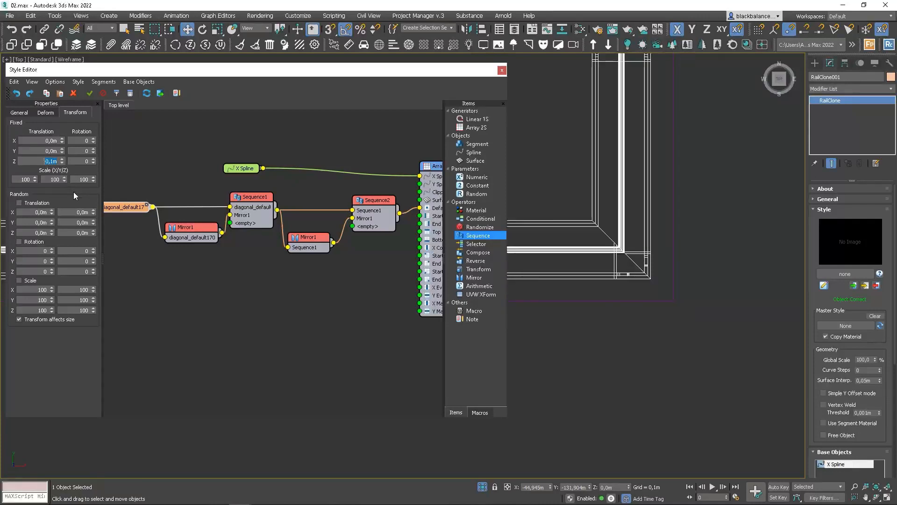
Step: Export the diagonal segment's fixed Z translation as an input parameter on its node
right_click(127, 206)
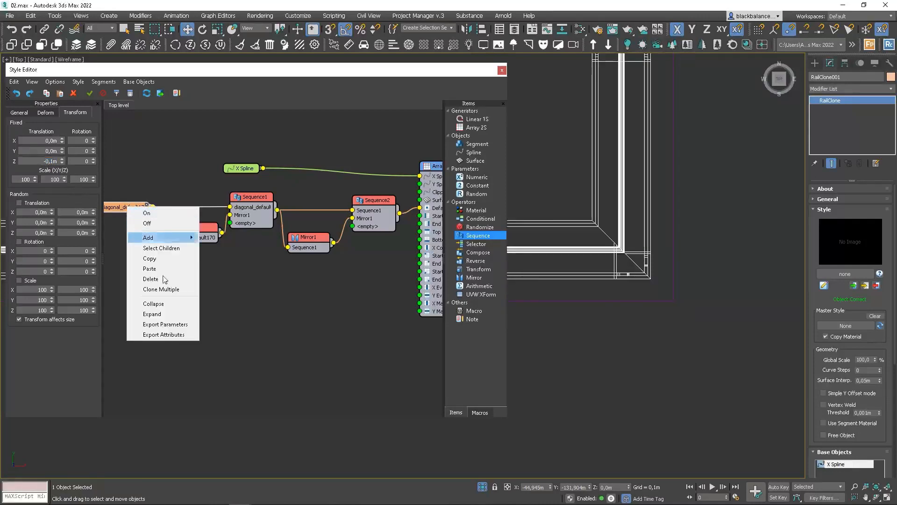
left_click(168, 327)
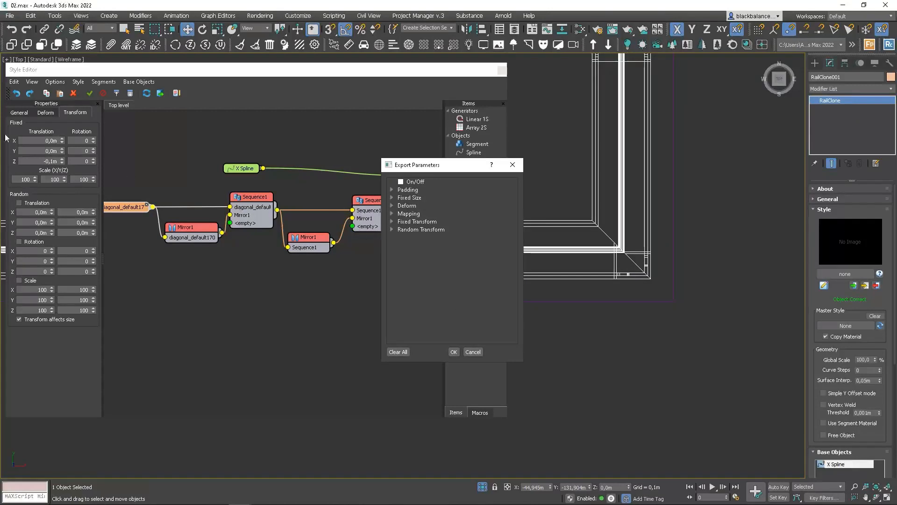
left_click(392, 221)
left_click(401, 229)
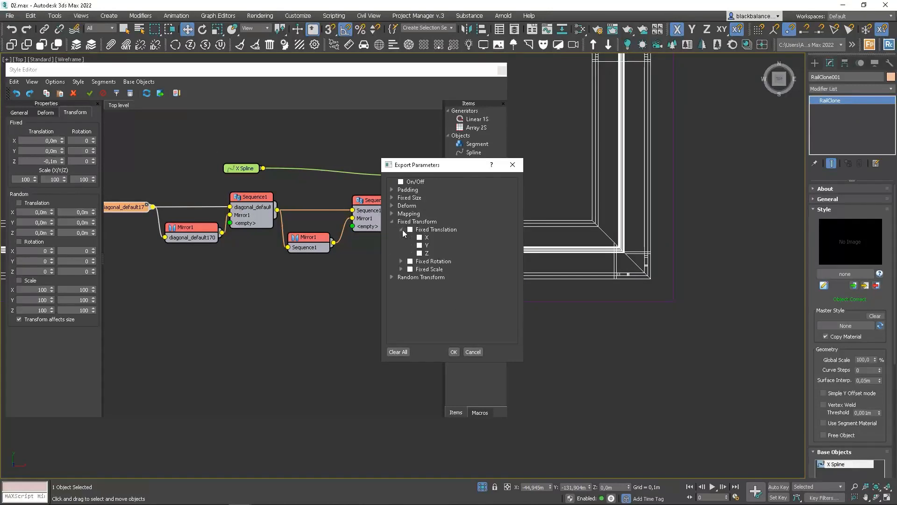
left_click(420, 253)
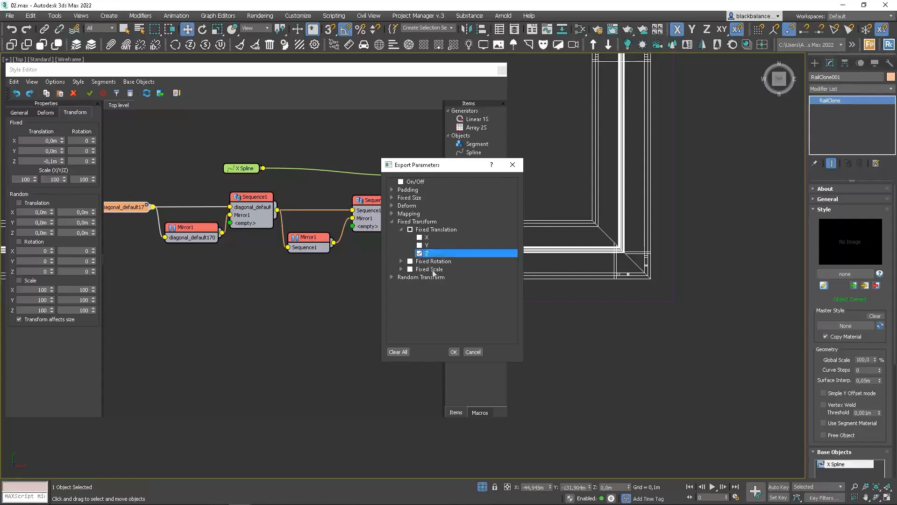
left_click(453, 352)
Step: Add a Float-type Numeric parameter linked to the diagonal's Z Fixed Translation input and name it Spline Offset
middle_click_drag(153, 237, 279, 240)
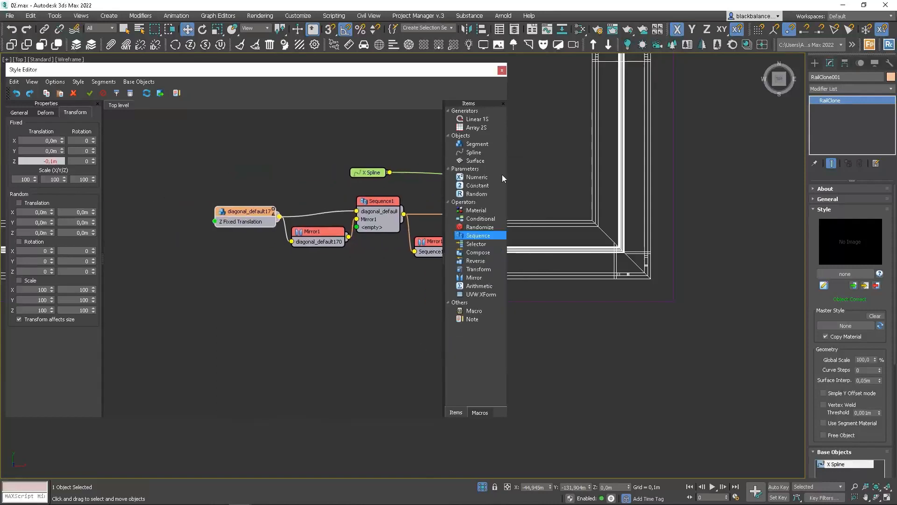
left_click_drag(477, 177, 138, 238)
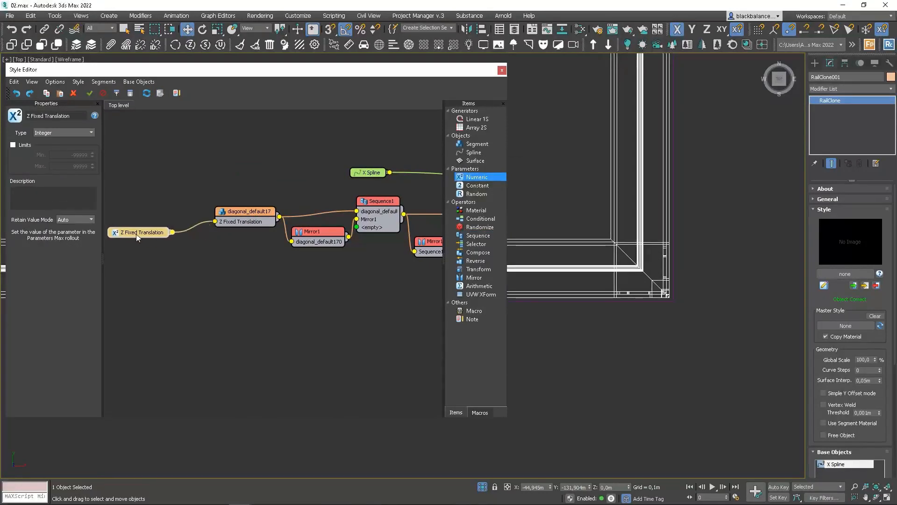
left_click(51, 133)
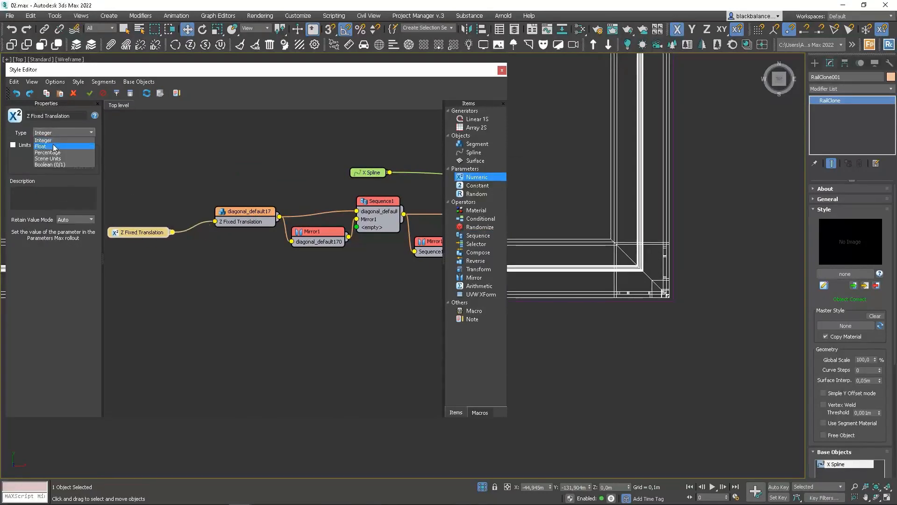
left_click(52, 146)
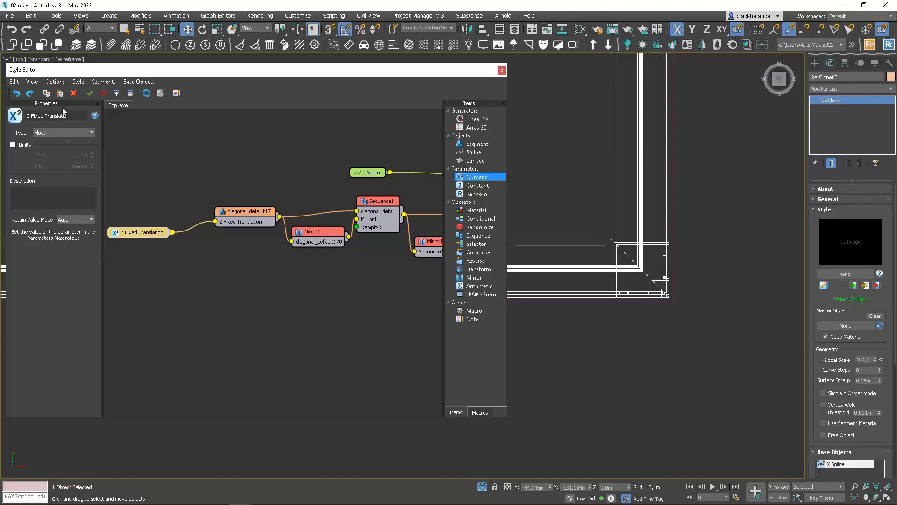
left_click_drag(71, 118, 1, 117)
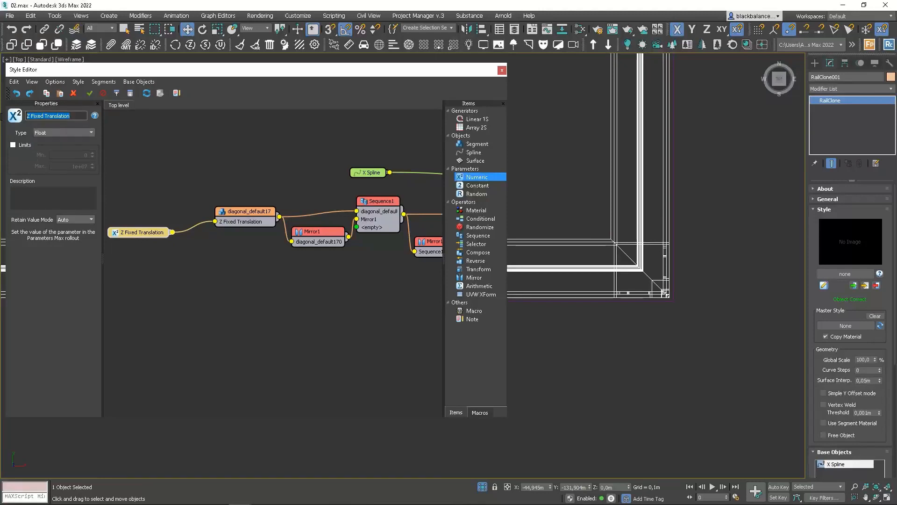
type("Spline Ofset")
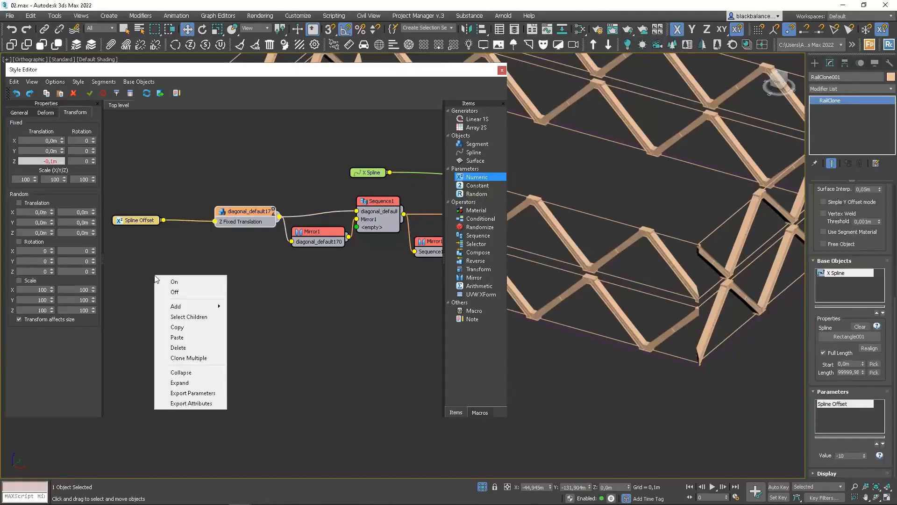
Step: Add another Numeric parameter of Integer type and name it Vertical Number
key("Escape")
left_click_drag(477, 176, 160, 260)
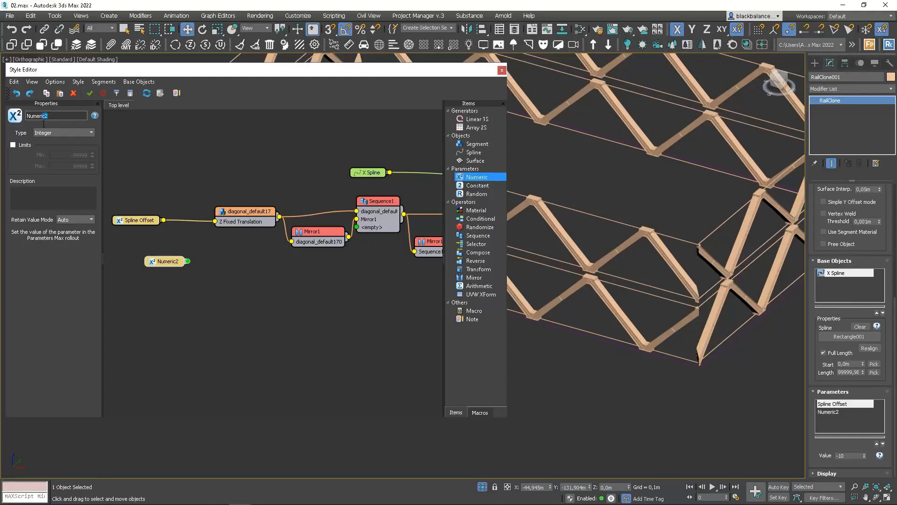
type("ber")
type("Ver")
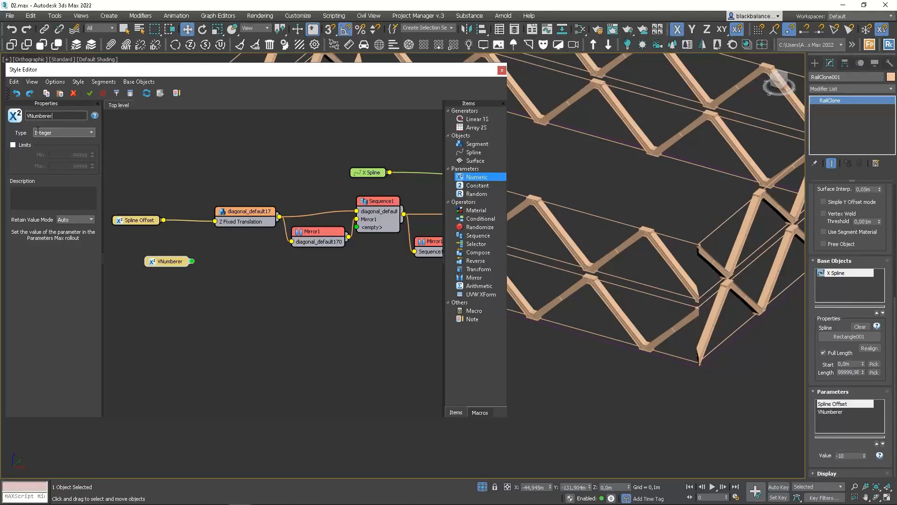
key("BackSpace")
key("BackSpace")
type("er")
key("ctrl+a")
type("Vertical Numbe")
left_click(222, 407)
left_click(182, 263)
Step: Set the Vertical Number parameter's value to 2 and move its node below the other nodes
left_click(859, 414)
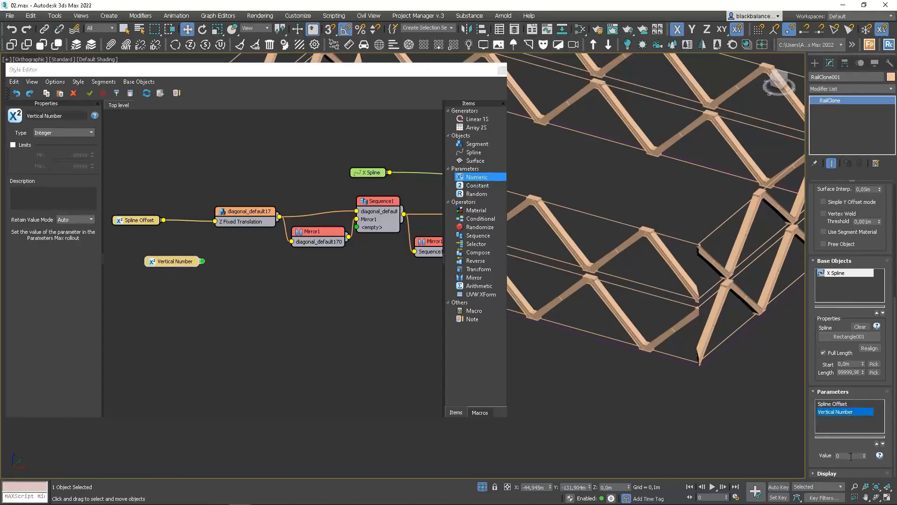
left_click(312, 367)
left_click_drag(173, 262, 152, 320)
Step: Export the Array 2S generator's Y Size geometry parameter as an input on its node
middle_click_drag(302, 301, 243, 282)
scroll(244, 282, "down", 3)
middle_click_drag(338, 301, 309, 306)
scroll(421, 292, "up", 3)
scroll(425, 294, "up", 1)
right_click(406, 133)
left_click(398, 133)
left_click(402, 137)
right_click(402, 136)
left_click(418, 237)
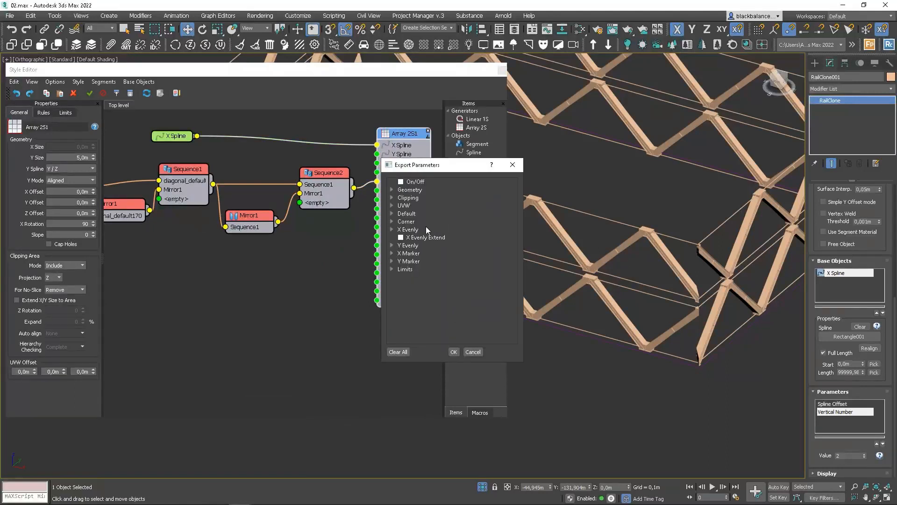
left_click(391, 190)
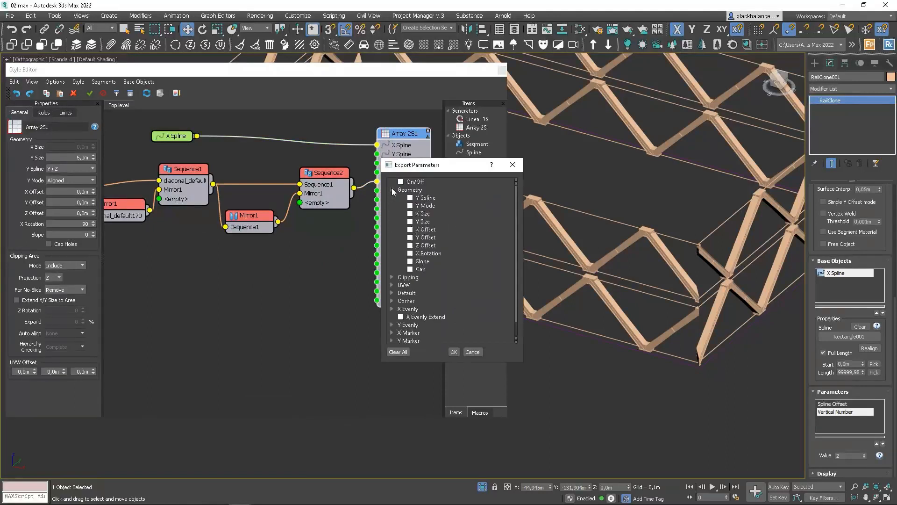
left_click(416, 222)
left_click(411, 221)
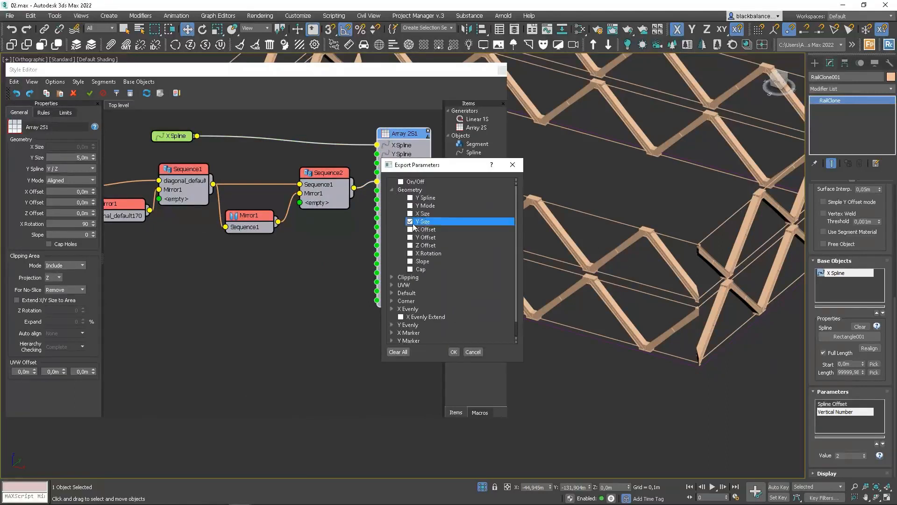
left_click(453, 351)
Step: Reposition the Vertical Number node and export the diagonal segment's Y Size attribute as an output on its node
left_click(326, 309)
scroll(323, 296, "down", 3)
left_click(224, 308)
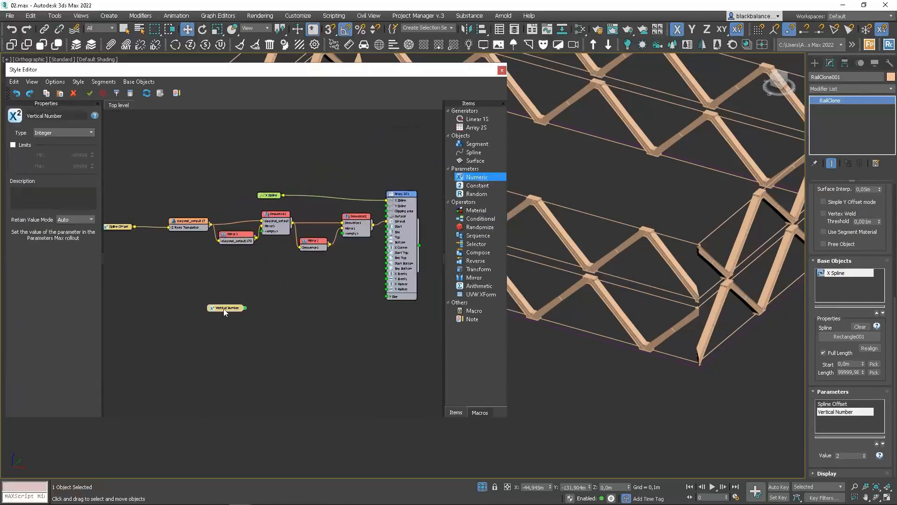
left_click_drag(248, 307, 327, 302)
left_click_drag(211, 310, 183, 314)
left_click(213, 277)
left_click_drag(193, 222, 183, 223)
right_click(183, 226)
left_click(220, 351)
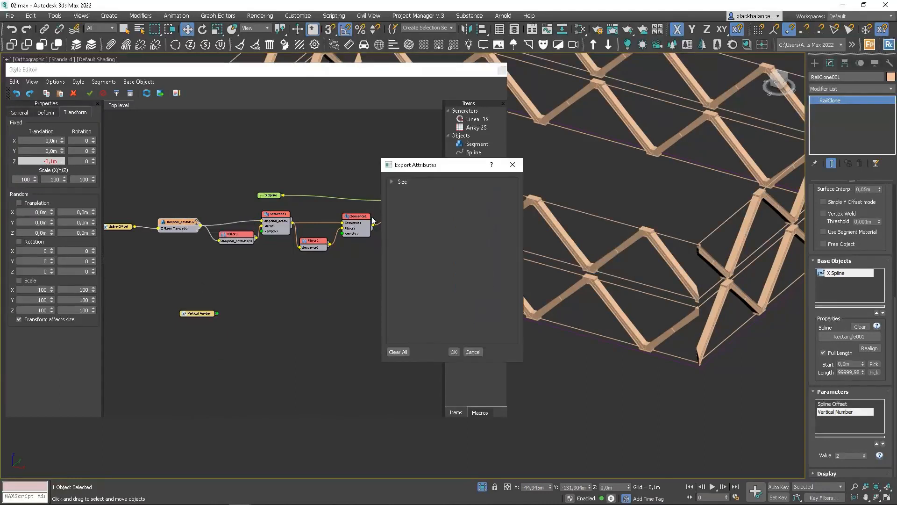
left_click(391, 182)
left_click(454, 351)
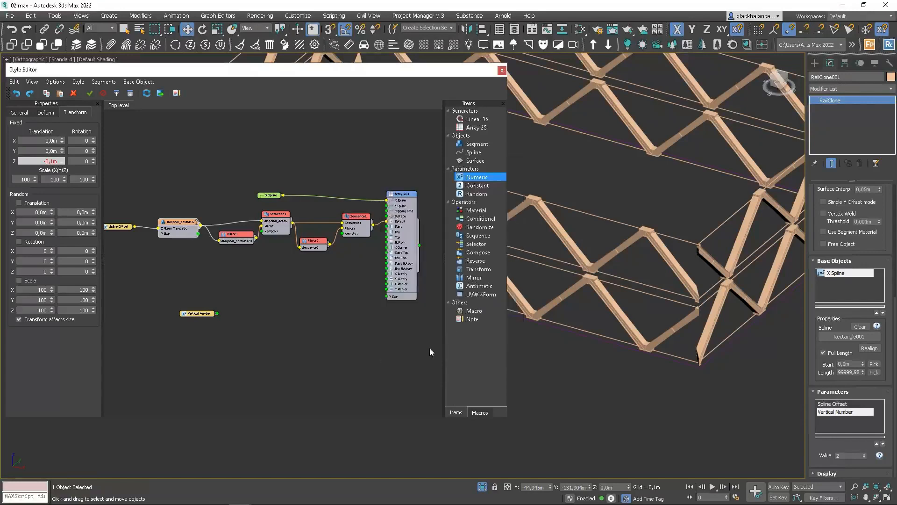
Step: Add an Arithmetic operator set to Multiply, combining the diagonal's Y Size with Vertical Number, and link it to the array's Y Size
left_click_drag(241, 240, 237, 241)
left_click_drag(278, 214, 285, 215)
left_click_drag(184, 224, 175, 227)
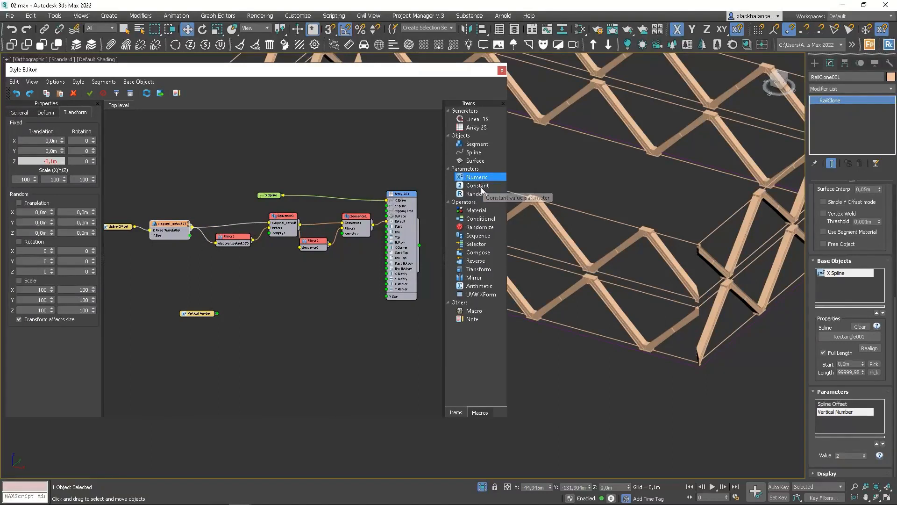
left_click_drag(479, 286, 266, 283)
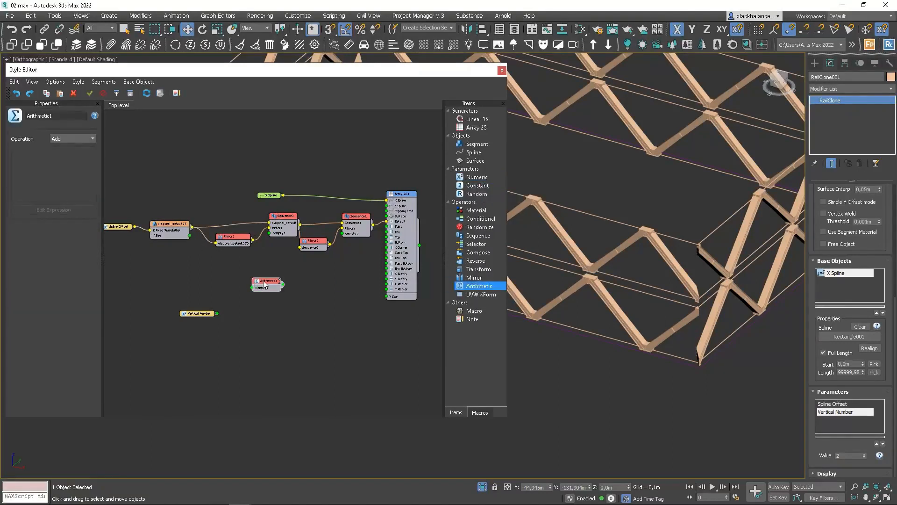
left_click(61, 139)
left_click(68, 159)
left_click_drag(189, 236, 253, 288)
left_click_drag(218, 313, 387, 297)
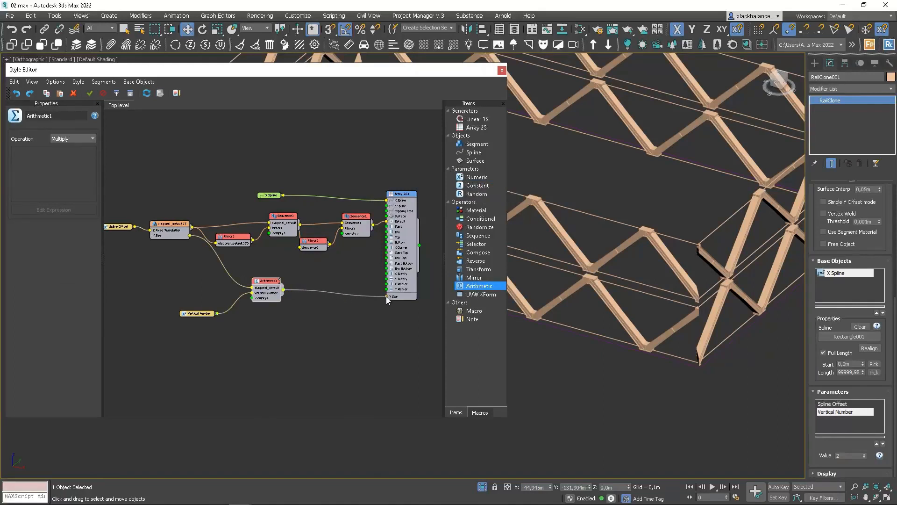
Step: Test the Vertical Number parameter by raising and lowering its value, finishing at 3
left_click(865, 453)
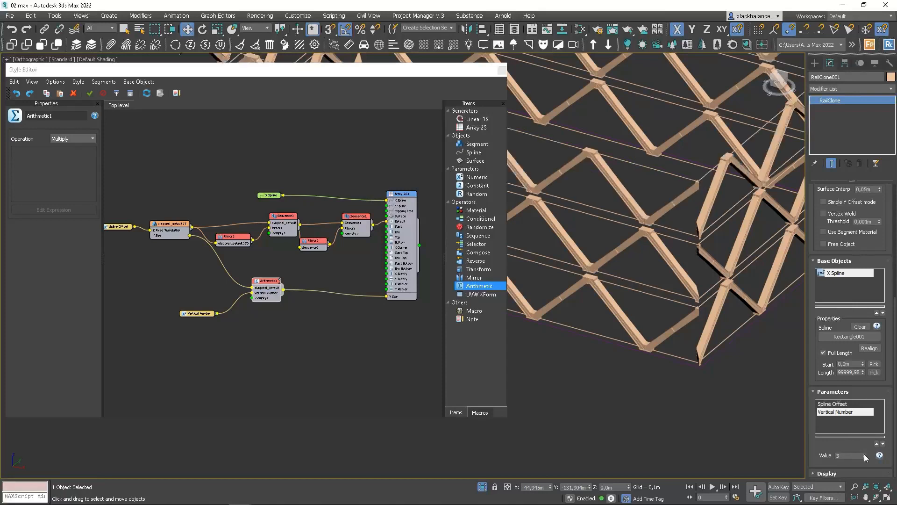
left_click(865, 457)
left_click(865, 457)
left_click(866, 454)
left_click(865, 453)
Step: Rearrange the Arithmetic, Vertical Number, Spline Offset and diagonal nodes to free space in the middle of the graph
left_click(290, 329)
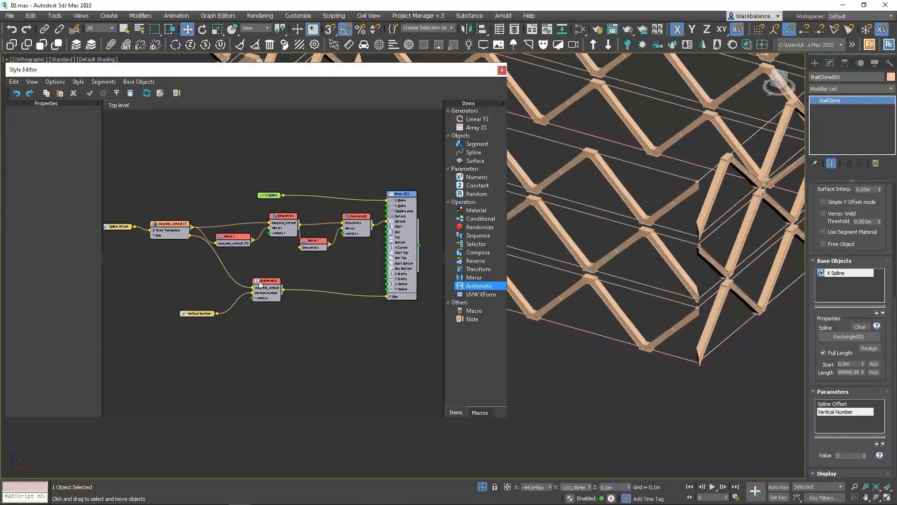
middle_click_drag(310, 274, 366, 258)
left_click_drag(336, 242, 233, 323)
left_click_drag(324, 272, 300, 333)
left_click_drag(236, 182, 177, 224)
left_click_drag(233, 208, 193, 203)
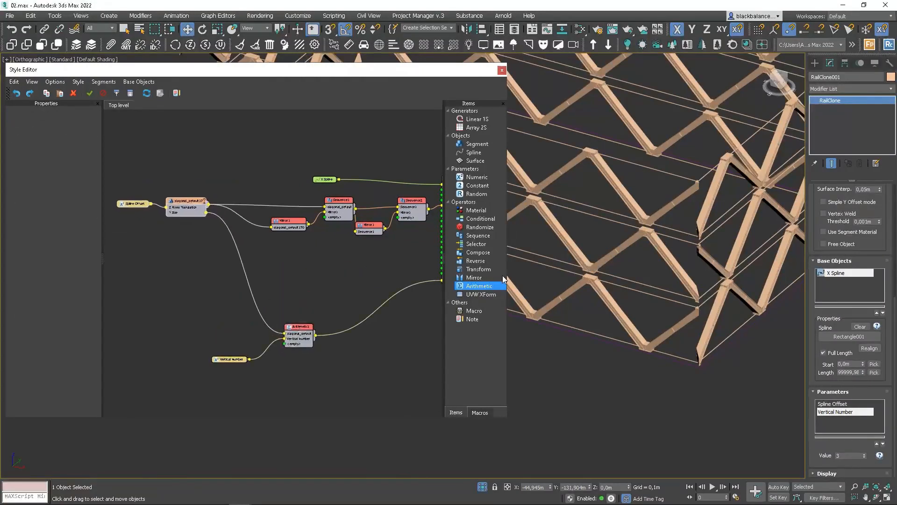
Step: Add a Segment node below the diagonal, pick the V-shaped corner model as its object and set its Z alignment to Pivot
scroll(677, 313, "down", 4)
left_click(332, 272)
left_click_drag(481, 146, 197, 271)
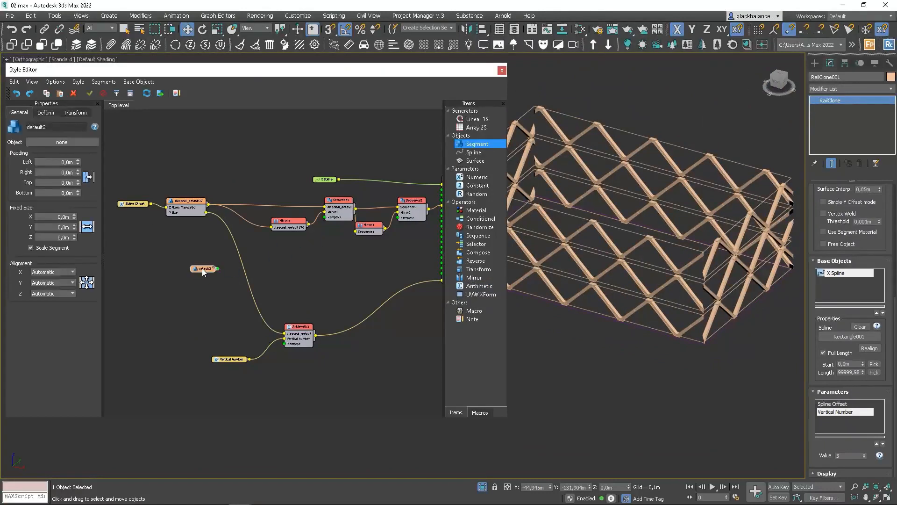
left_click_drag(309, 73, 789, 105)
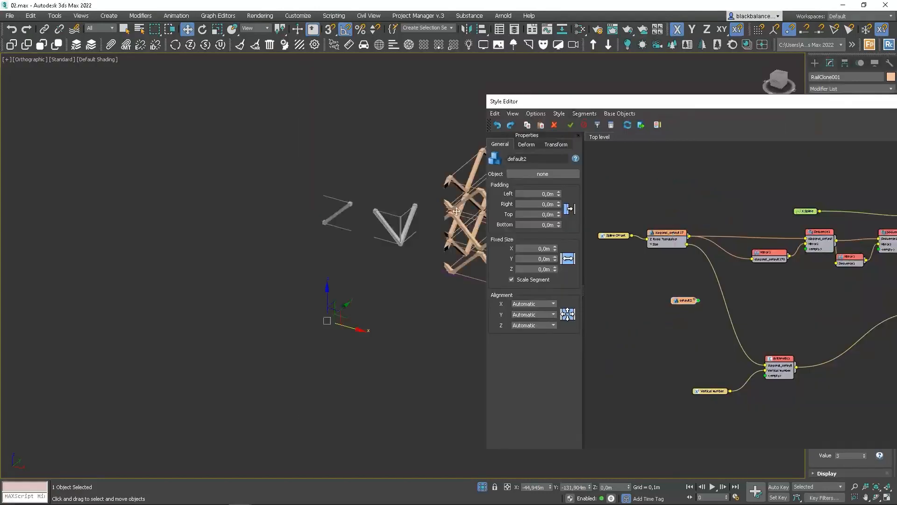
left_click(543, 174)
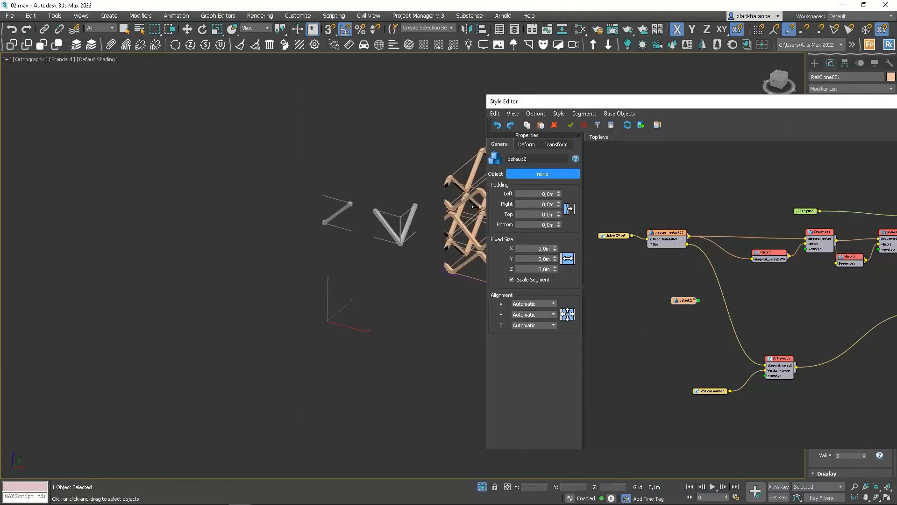
left_click(407, 226)
left_click_drag(681, 104, 280, 93)
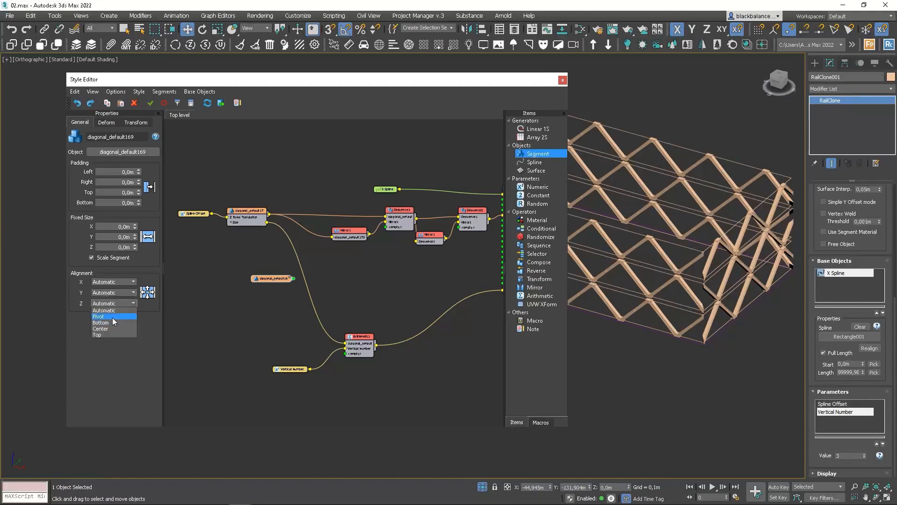
Step: Turn off Slice and Bend for the corner segment and connect it to the array's X Corner input
left_click(106, 123)
left_click(98, 140)
left_click(76, 141)
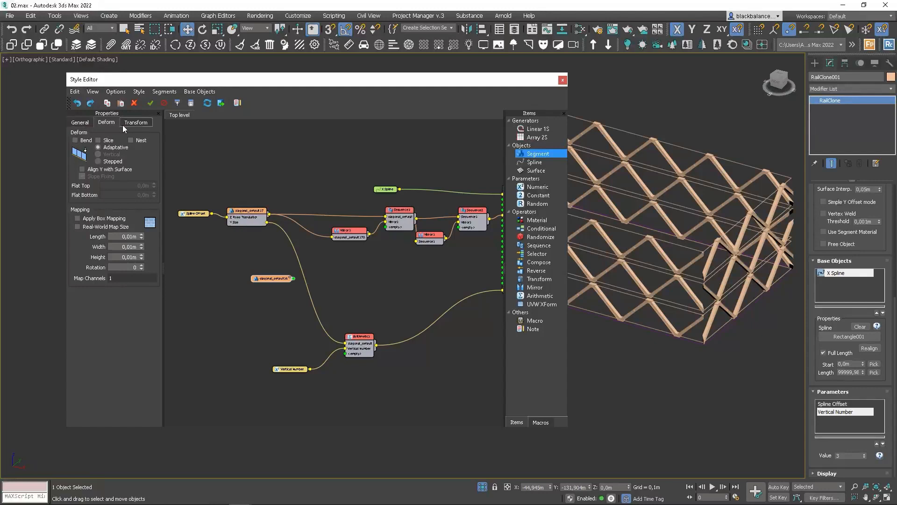
middle_click_drag(326, 253, 285, 235)
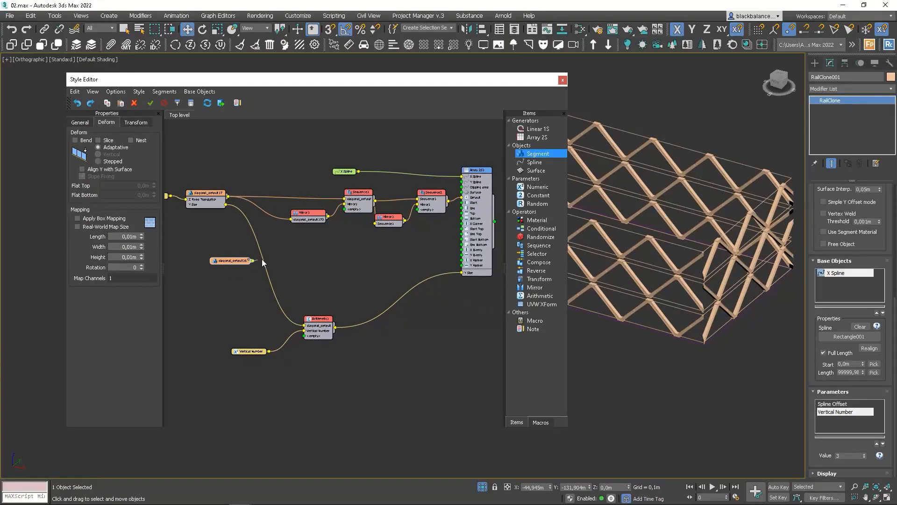
left_click_drag(266, 259, 456, 223)
scroll(503, 226, "up", 1)
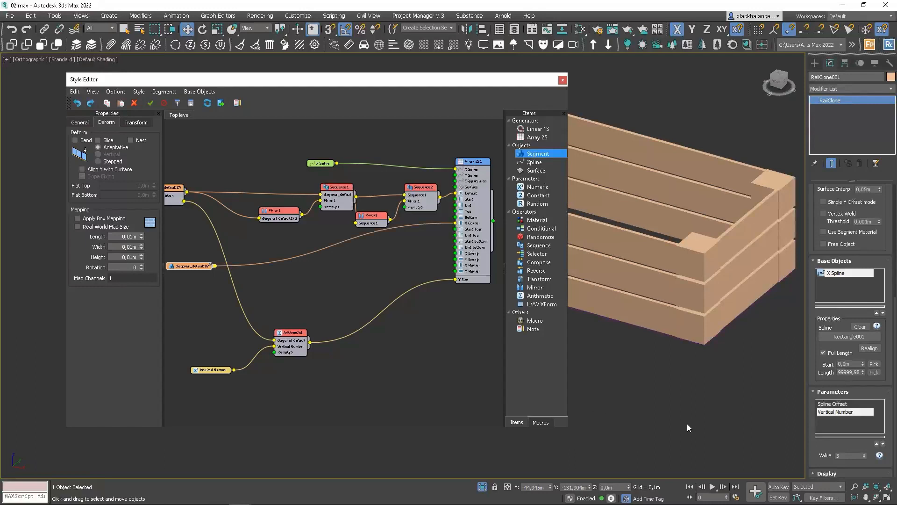
Step: Set the Vertical Number parameter to 2 and reset Spline Offset to 0
left_click(864, 457)
scroll(711, 298, "up", 2)
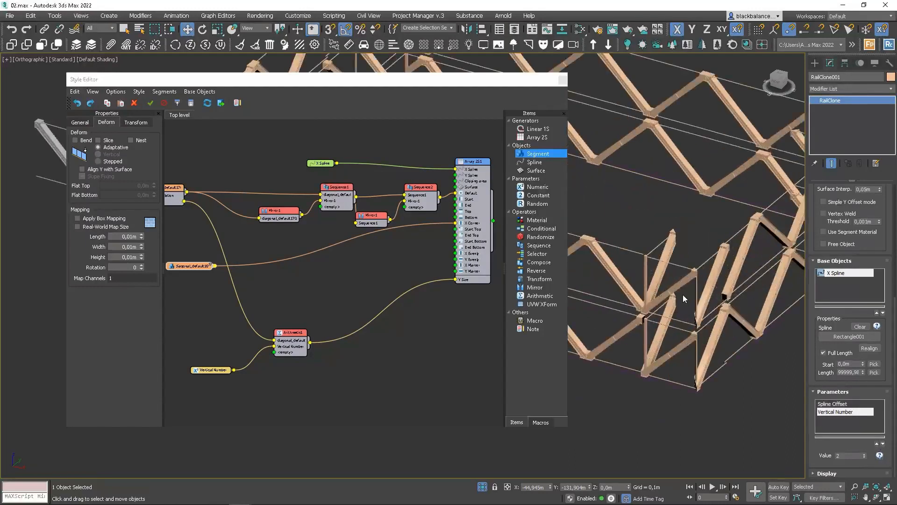
scroll(683, 295, "up", 2)
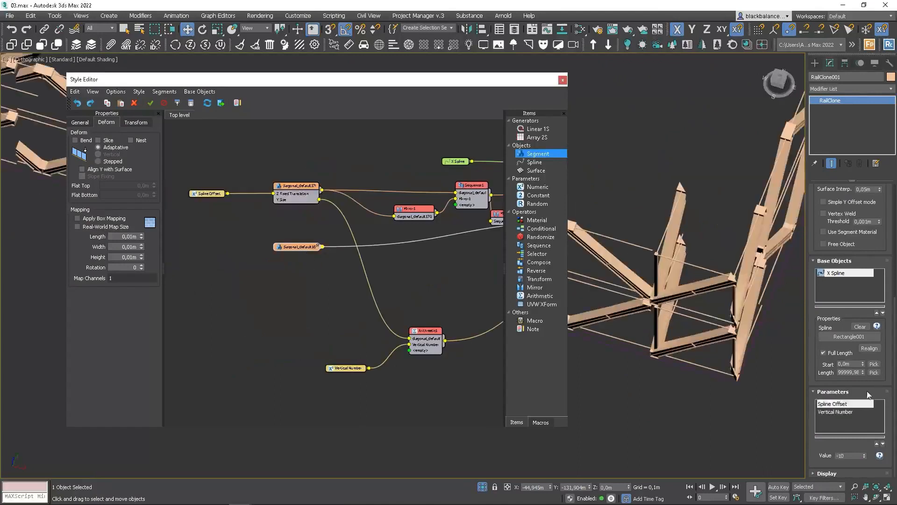
right_click(865, 455)
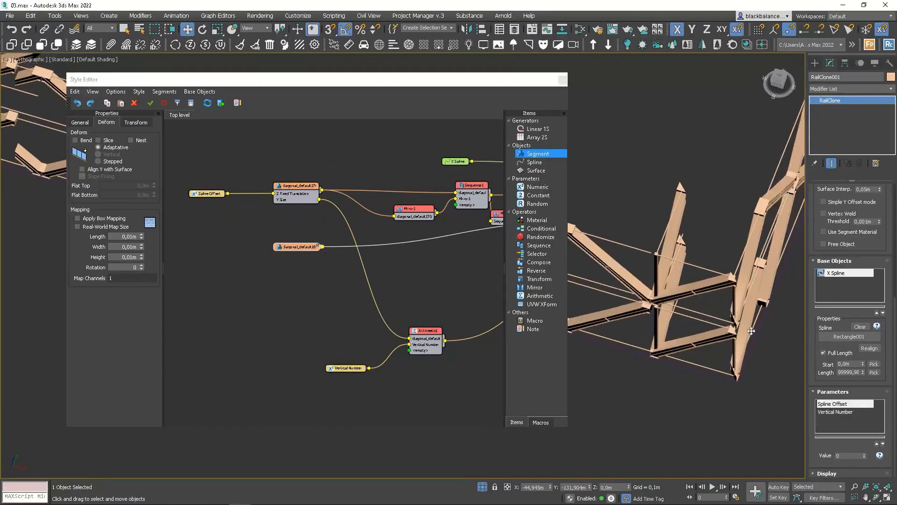
Step: Set the corner segment's fixed X rotation to 90
left_click(295, 246)
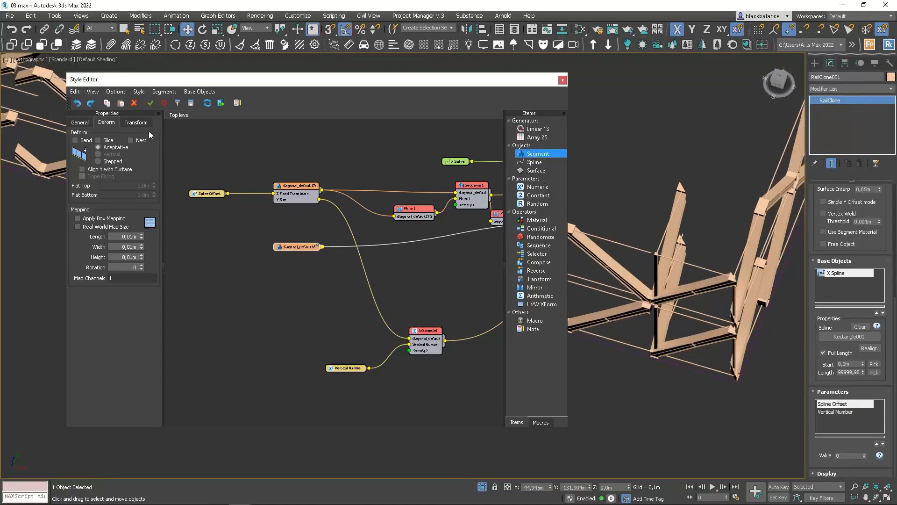
left_click(135, 122)
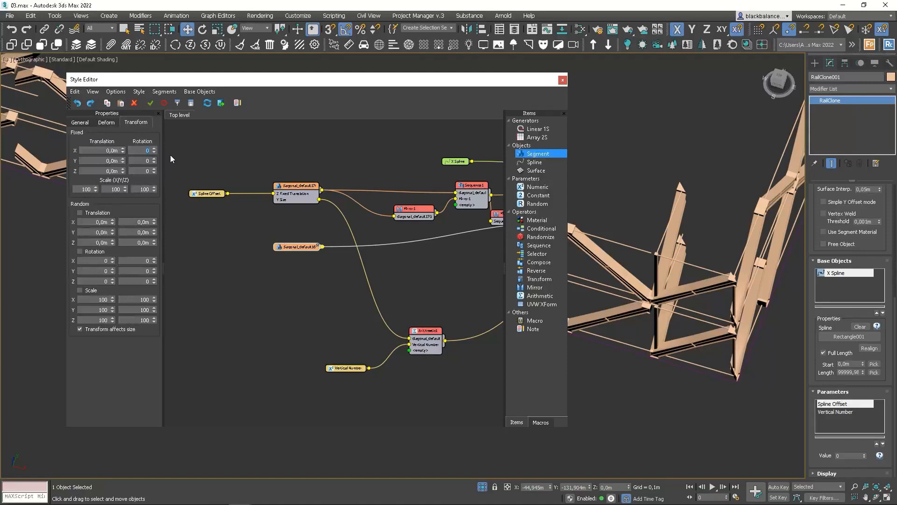
type("90")
key("Return")
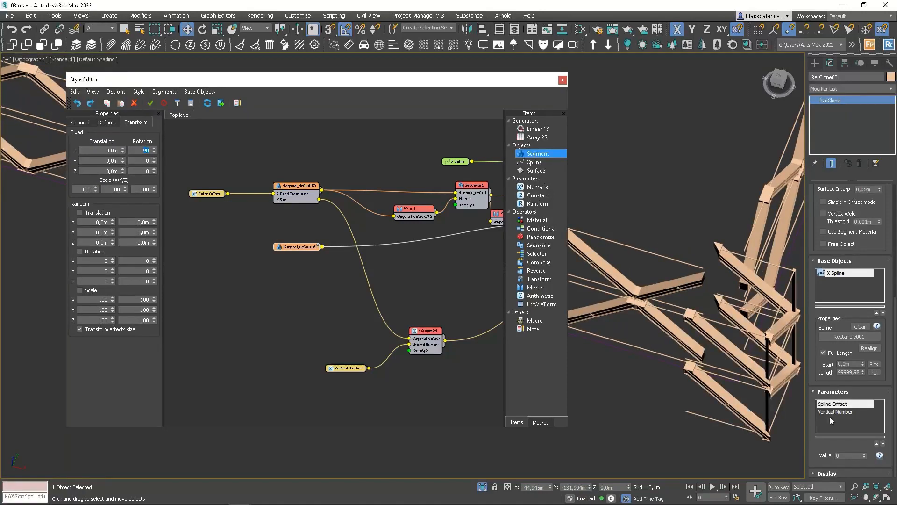
Step: Set the Vertical Number parameter to 1 and select the Spline Offset parameter
left_click(835, 413)
left_click(864, 458)
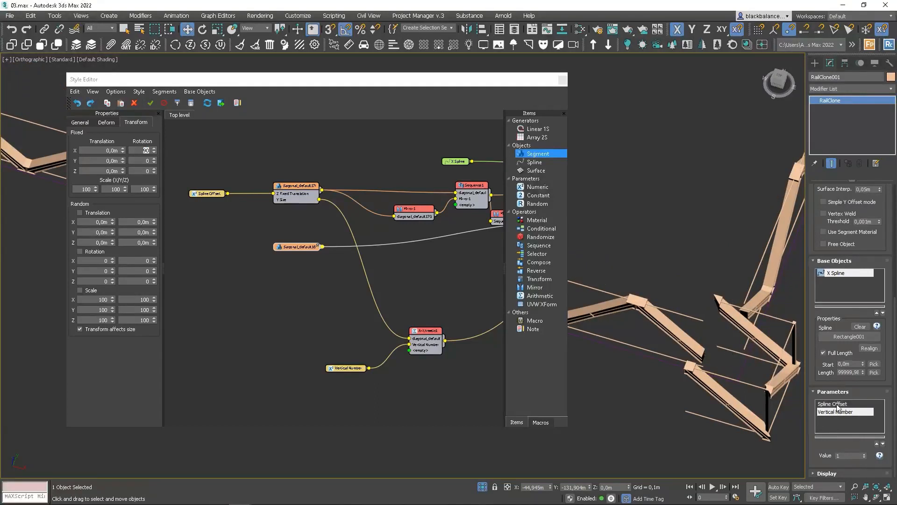
left_click(819, 404)
Step: In the array's X Corner rules, enable Align to Path, turn off Bevel Corner and set Bevel Mode to None
middle_click_drag(464, 222, 293, 230)
left_click(433, 167)
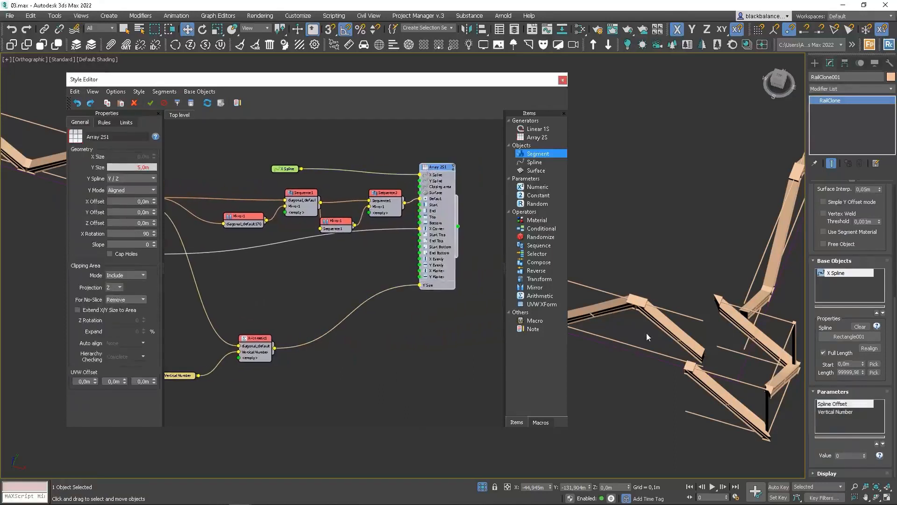
middle_click_drag(754, 363, 714, 350)
left_click(100, 122)
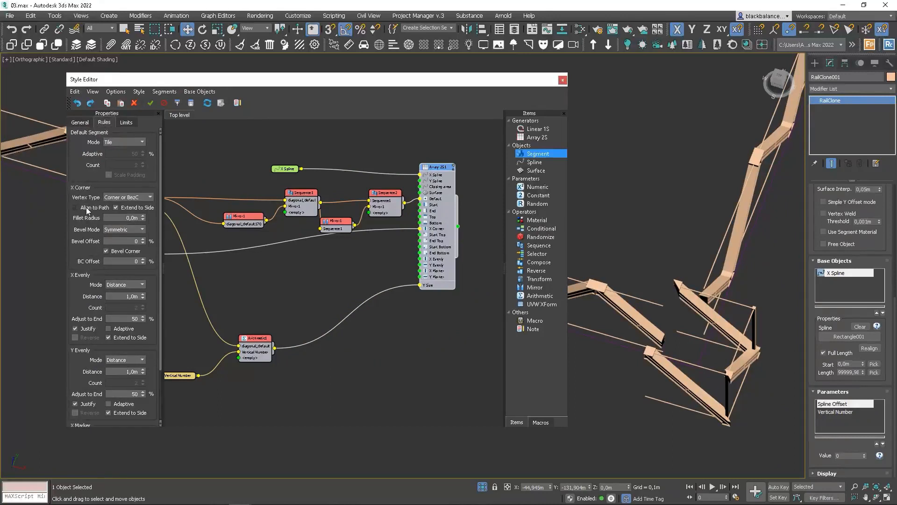
left_click(115, 252)
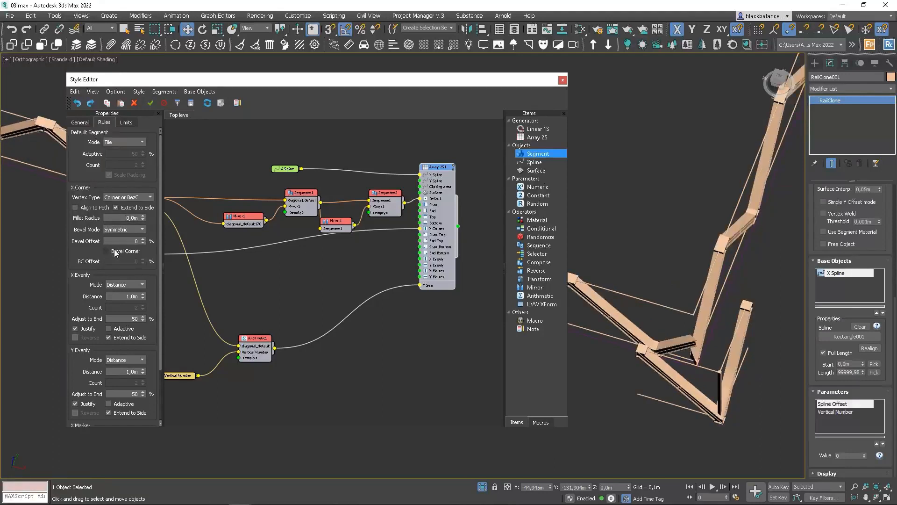
left_click(124, 229)
left_click(122, 237)
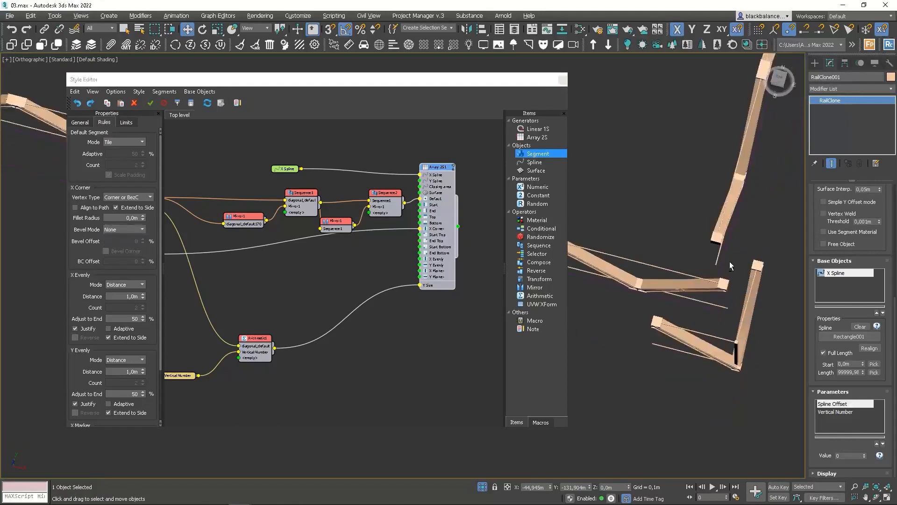
middle_click_drag(753, 305, 753, 295, "alt")
Step: Set the corner segment's X alignment to Pivot
middle_click_drag(320, 253, 495, 239)
scroll(495, 238, "down", 1)
left_click(324, 240)
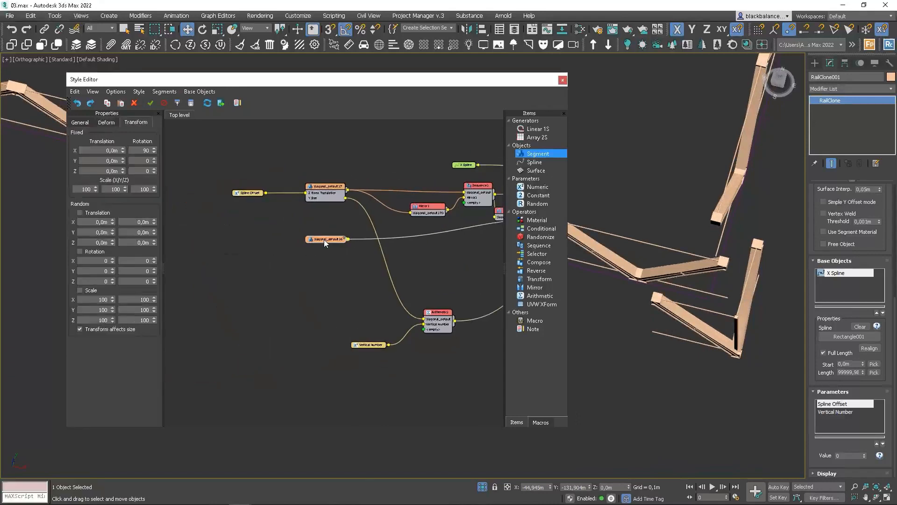
left_click(78, 122)
left_click(124, 282)
left_click(116, 295)
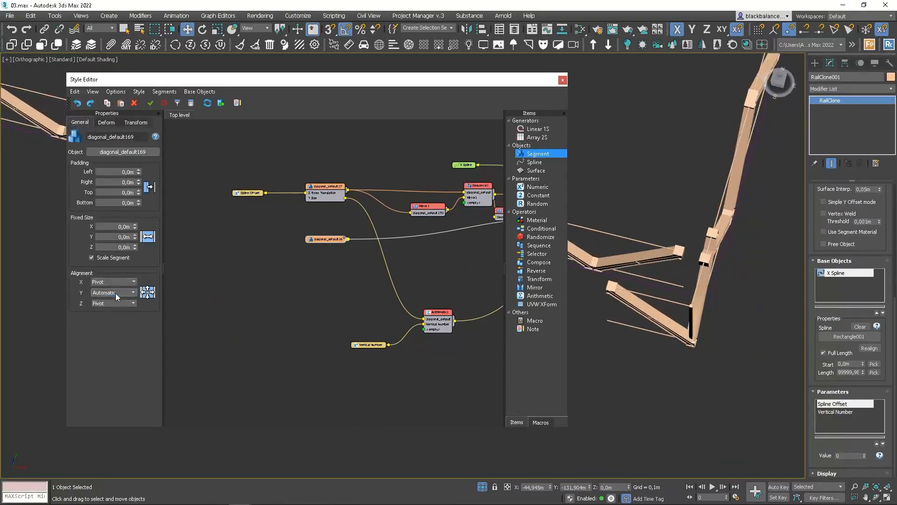
Step: In top view, set the corner segment's fixed Z translation to -1,66 m to line it up with the truss
key("t")
scroll(664, 328, "up", 3)
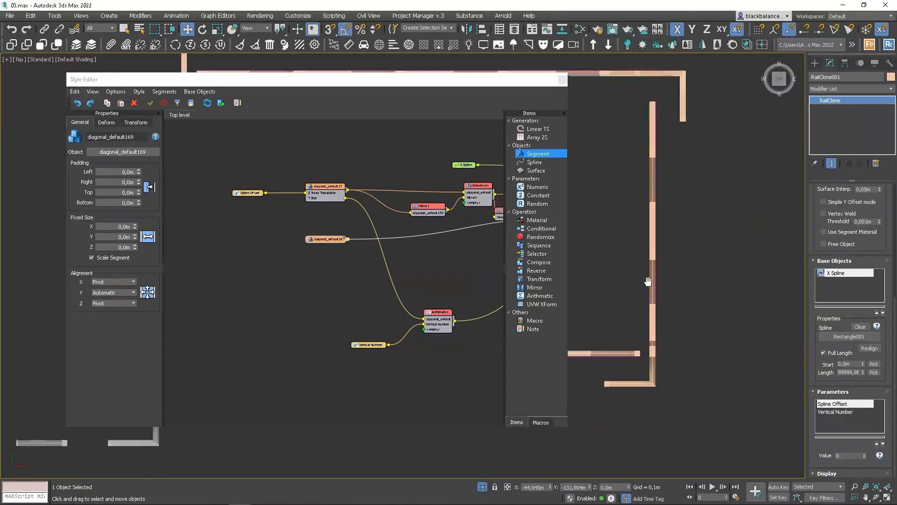
left_click(135, 122)
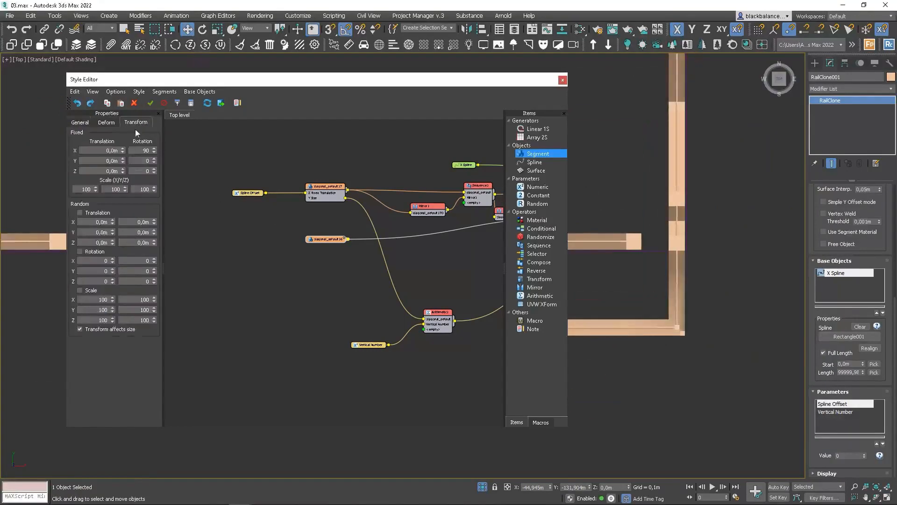
left_click_drag(117, 105, 133, 225)
right_click(122, 173)
key("Return")
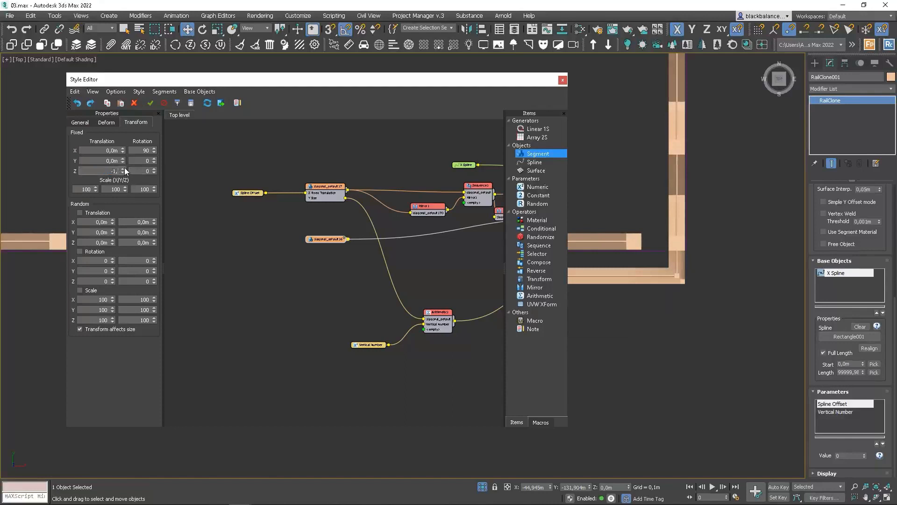
key("Return")
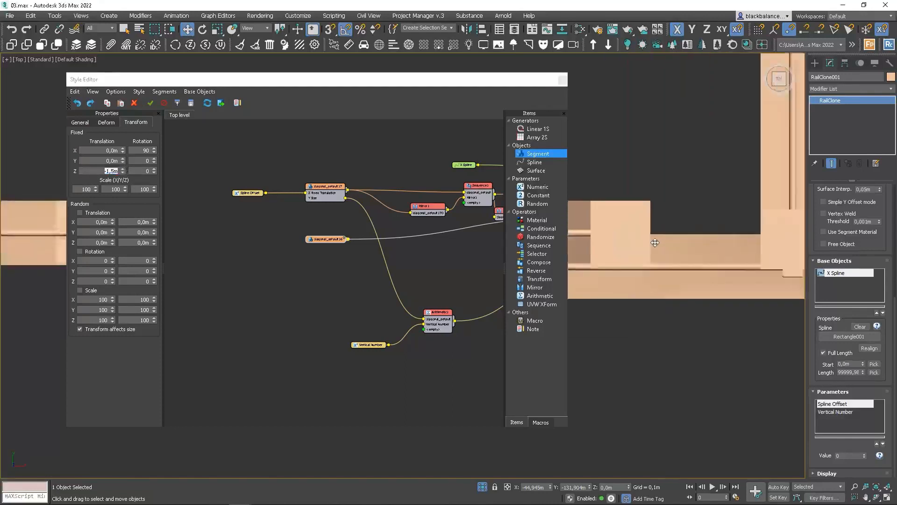
left_click_drag(121, 172, 121, 174)
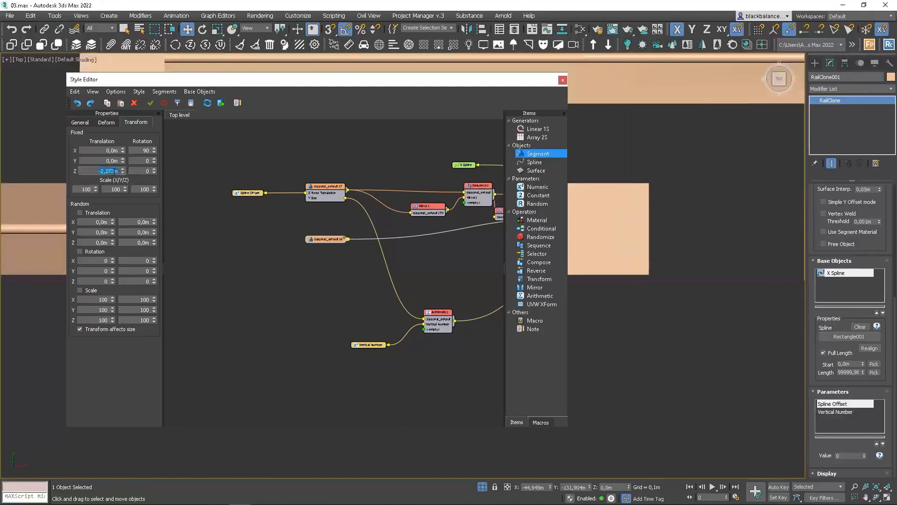
type("-1,6")
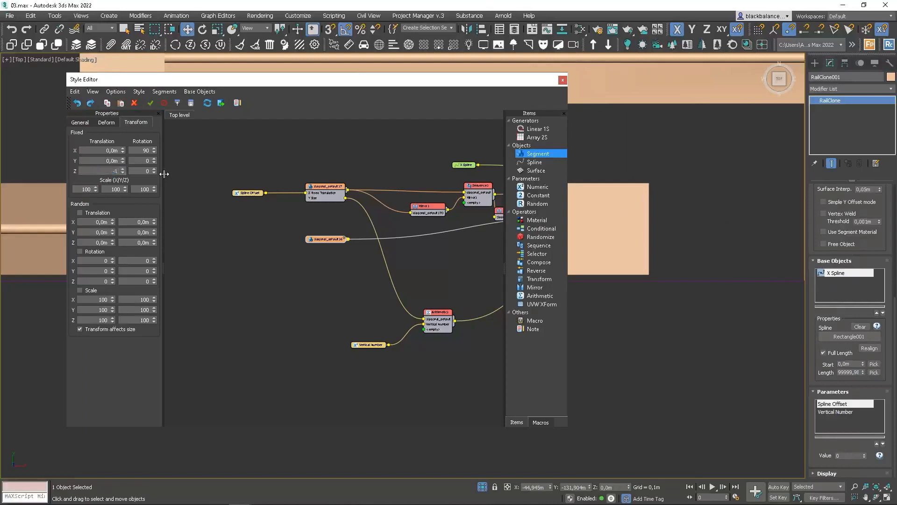
key("Return")
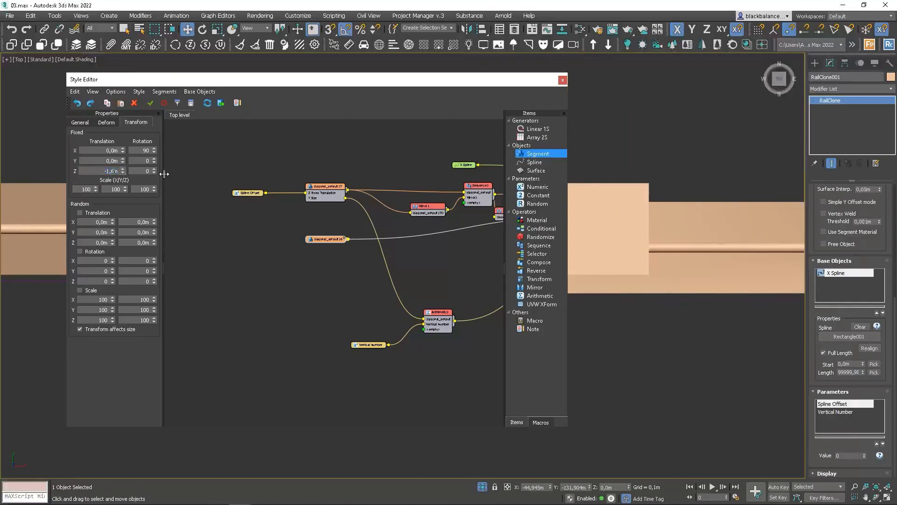
type("-1,65")
key("Return")
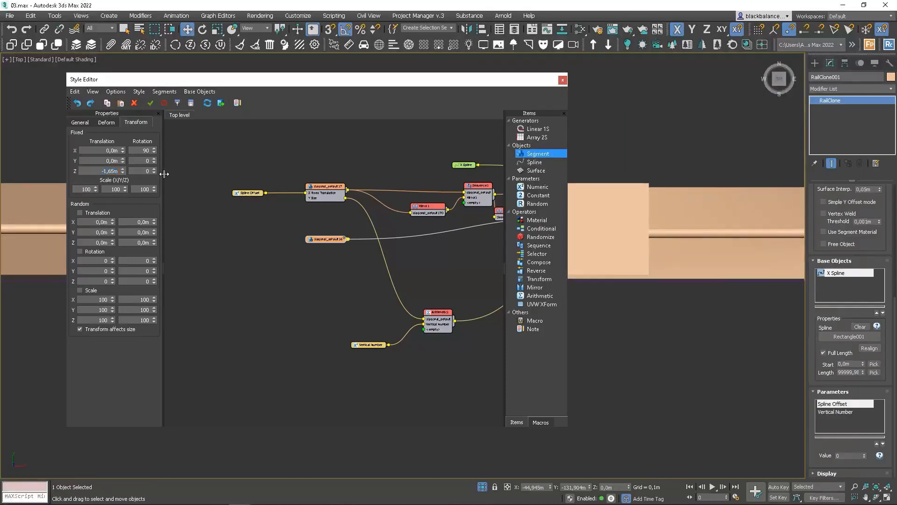
key("BackSpace")
type("6")
key("Return")
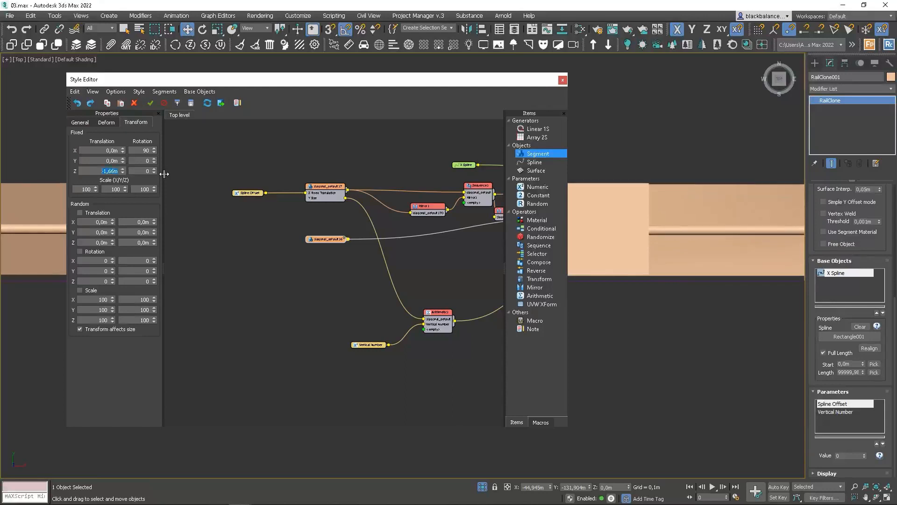
Step: Refine the corner segment's fixed Z translation to -1,664 m in wireframe display, then return to shaded display
key("F3")
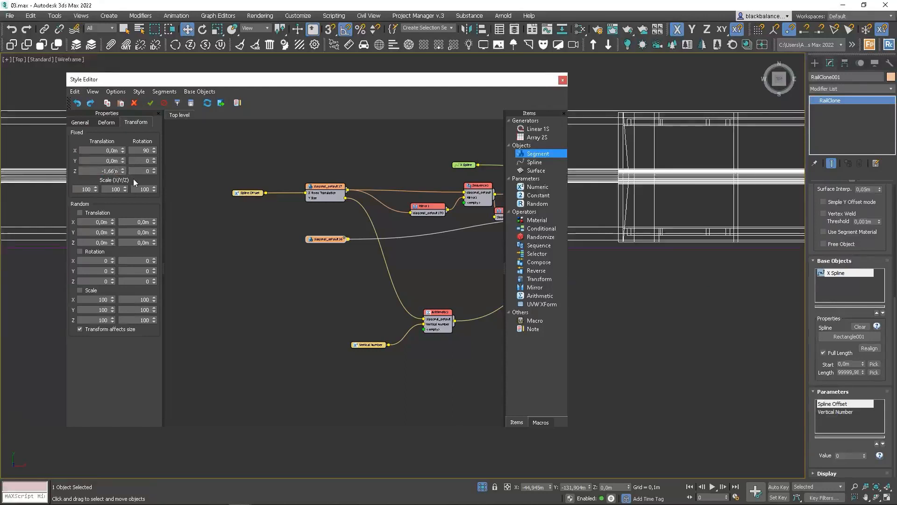
type("5")
key("Return")
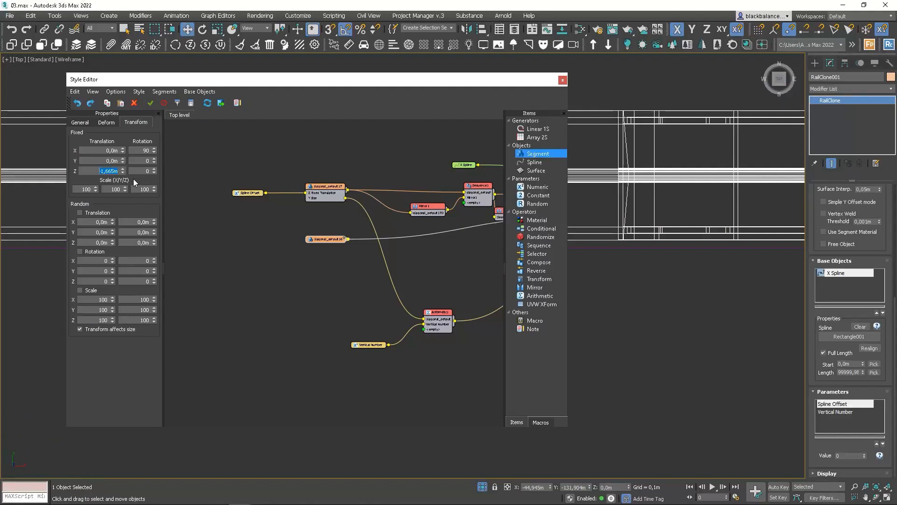
type("-1,664")
key("Return")
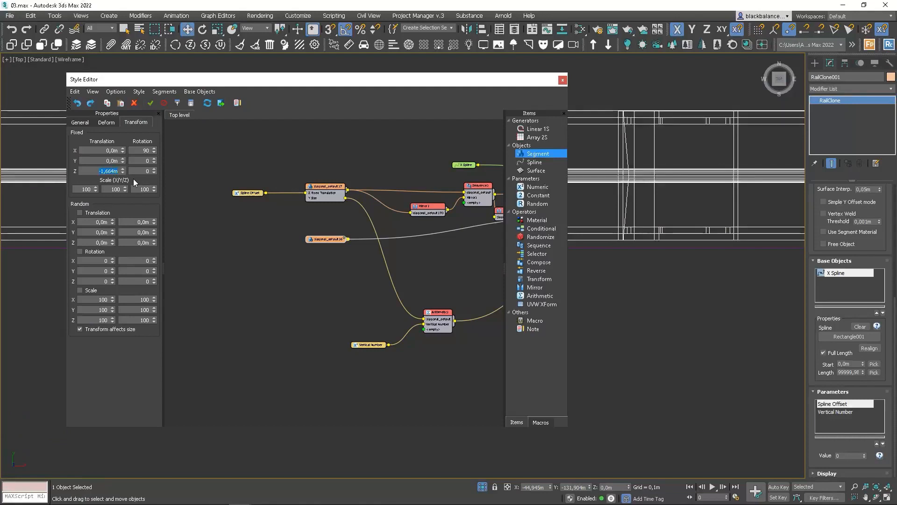
scroll(638, 214, "down", 6)
mouse_move(638, 214)
middle_mouse_down("alt")
mouse_move(734, 204)
mouse_move(675, 203)
middle_mouse_up("alt")
key("F3")
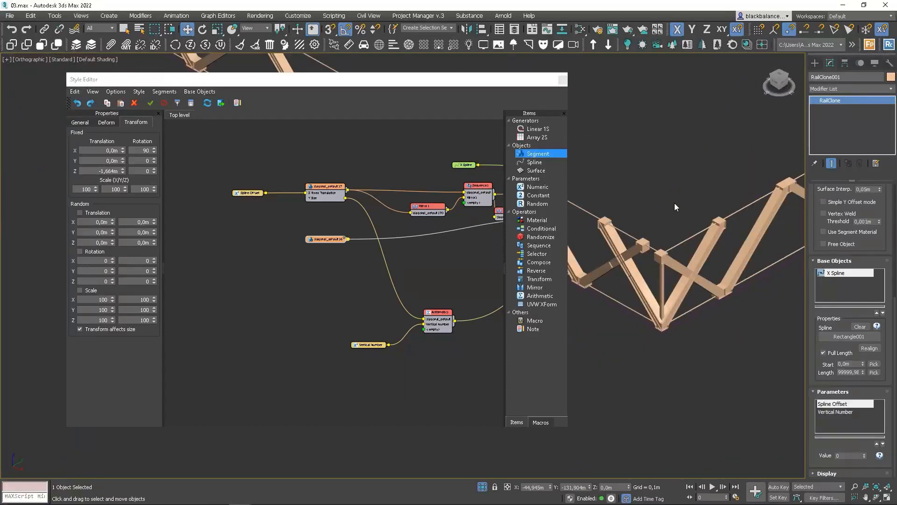
Step: Set the array generator's Default Segment mode to Adaptive in its rules
middle_click_drag(480, 213, 395, 224)
left_click(499, 177)
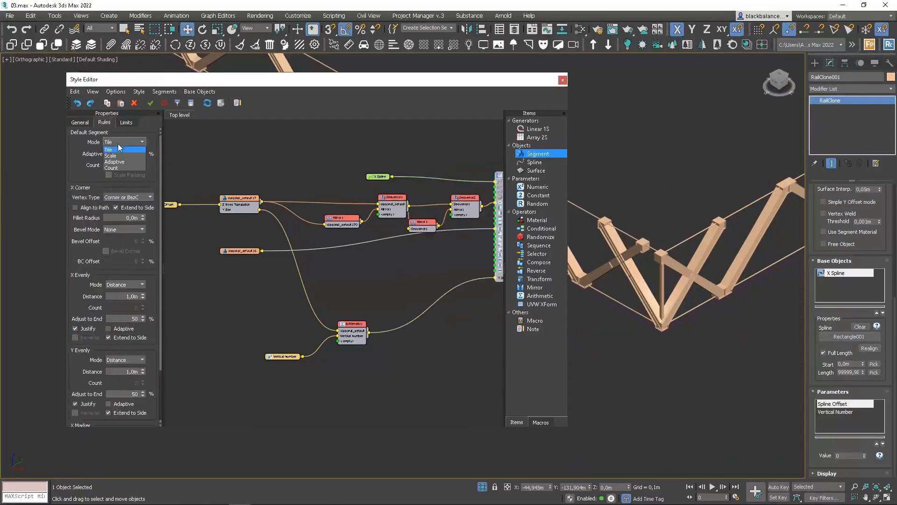
left_click(118, 161)
scroll(680, 300, "down", 3)
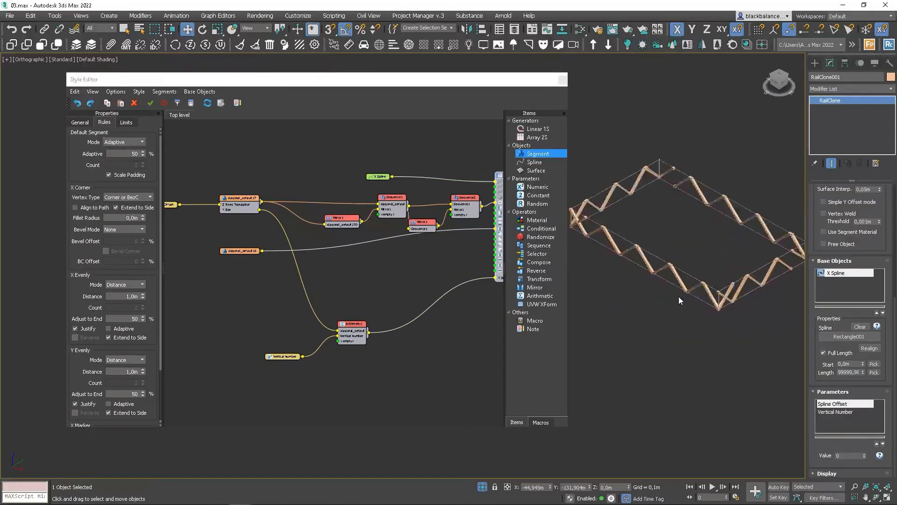
Step: Select the base rectangle and adjust its width to about 27,3 m to test how the truss adapts
left_click_drag(490, 84, 376, 96)
scroll(715, 304, "up", 5)
scroll(652, 275, "down", 3)
middle_click_drag(653, 274, 668, 272, "alt")
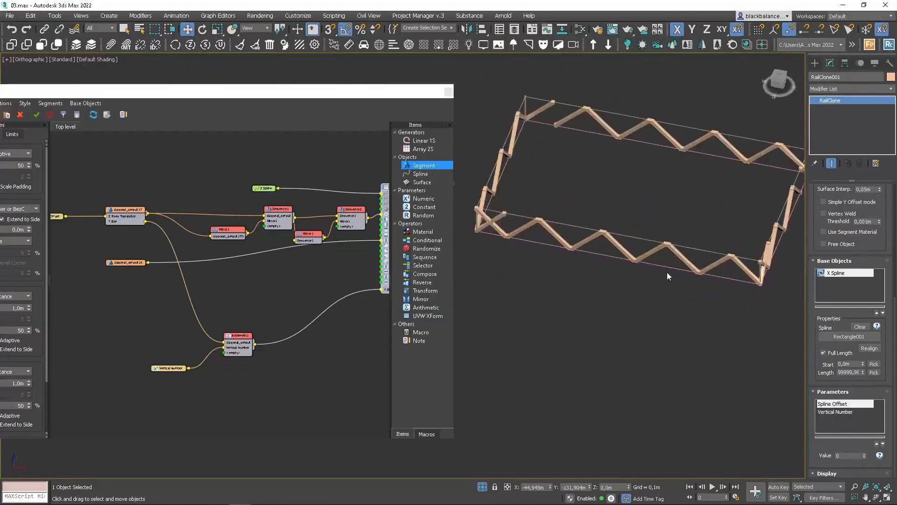
left_click(668, 272)
mouse_move(879, 231)
left_mouse_down()
mouse_move(877, 238)
mouse_move(875, 231)
left_mouse_up()
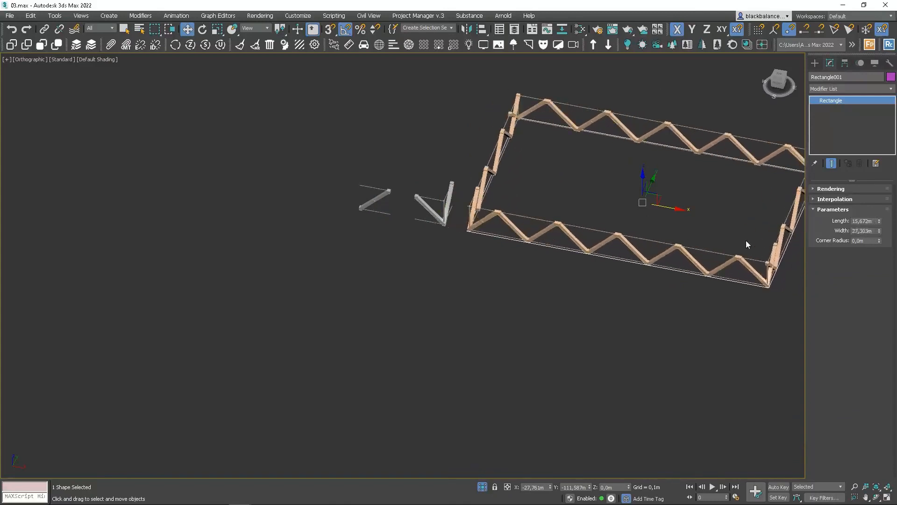
Step: Reselect the RailClone truss and reopen its Style Editor at the corner segment's general properties
left_click(731, 262)
middle_click_drag(758, 277, 725, 268, "alt")
scroll(724, 266, "up", 5)
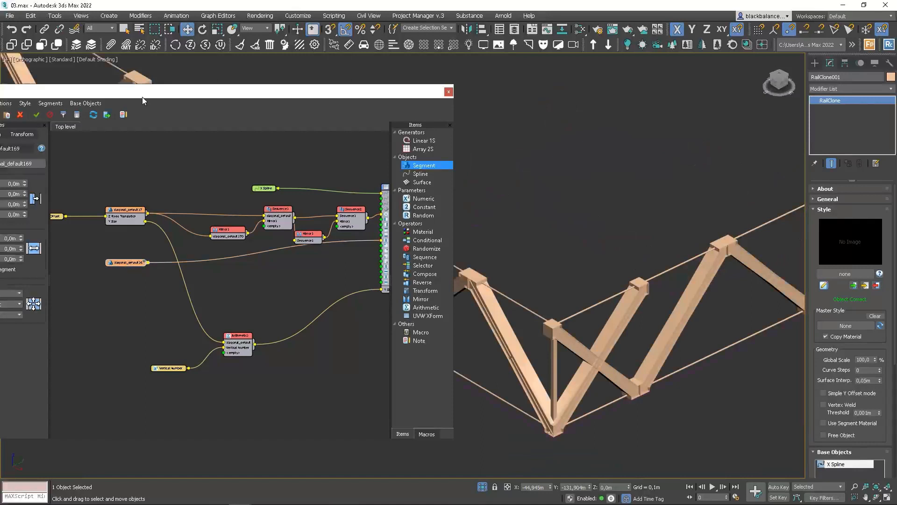
left_click_drag(142, 95, 217, 86)
Step: Try right padding values of 1, 2 and 3 m on the corner segment, then reset the padding to zero
left_click(100, 187)
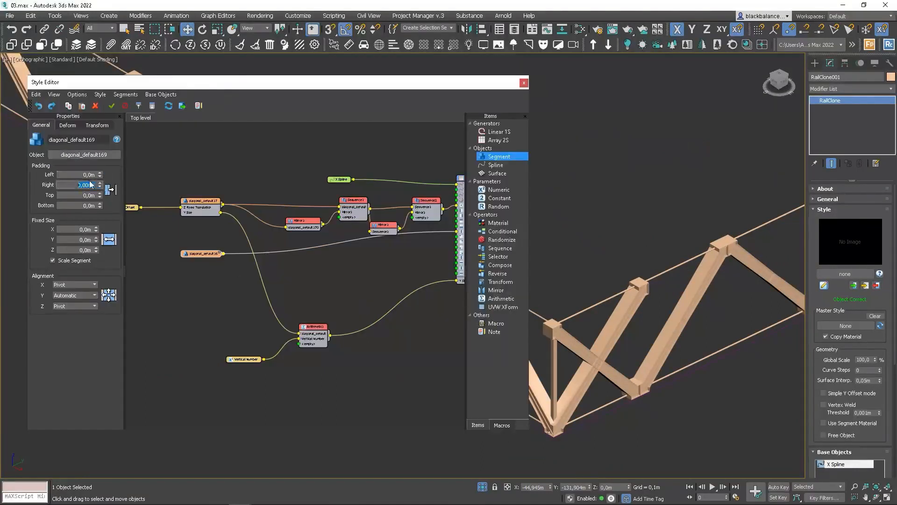
type("1")
key("Return")
type("2")
key("Return")
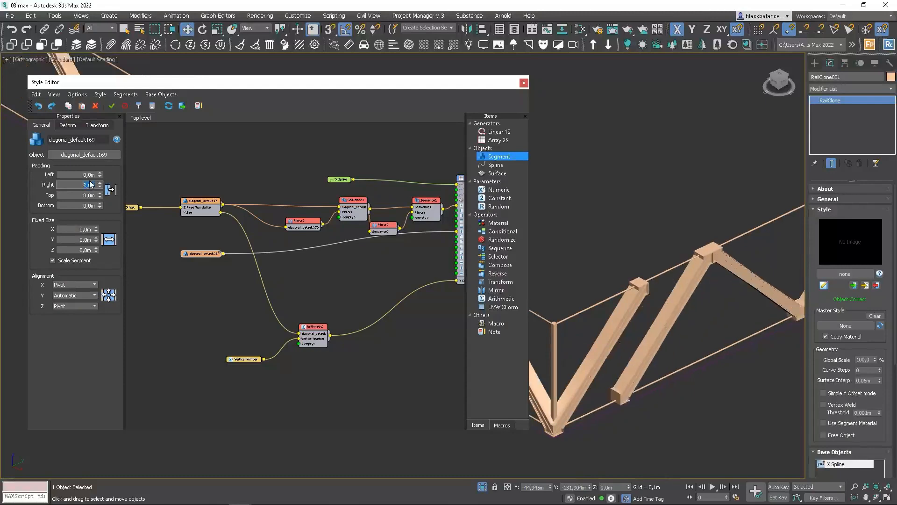
type("3")
key("Return")
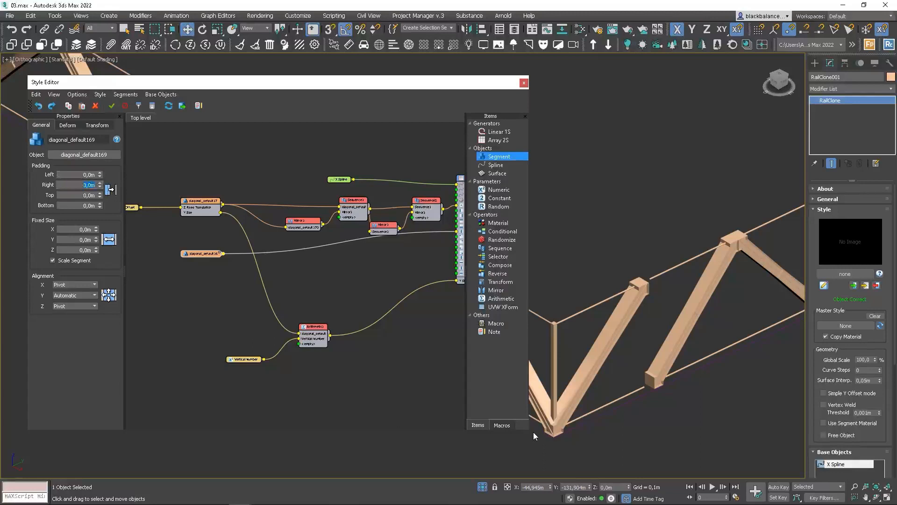
right_click(101, 187)
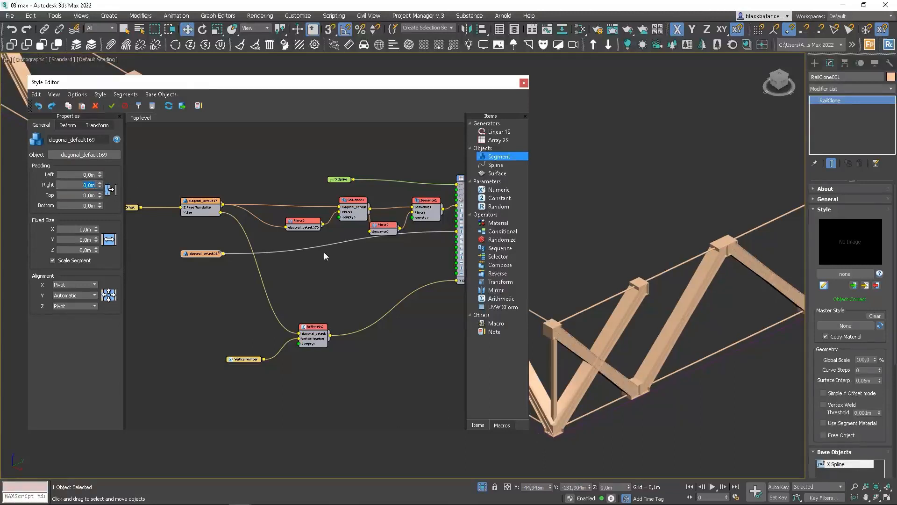
Step: Export the X size attribute from the corner segment node
right_click(213, 254)
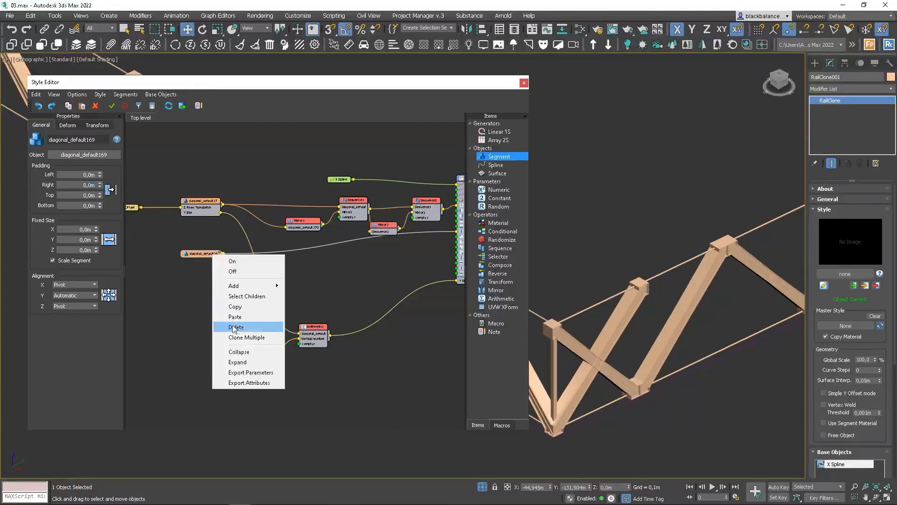
left_click(244, 382)
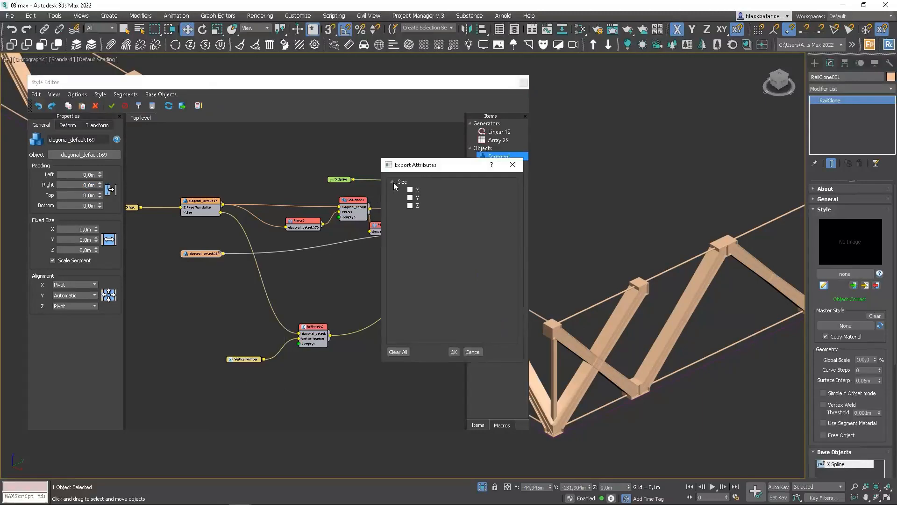
left_click(410, 190)
left_click(453, 352)
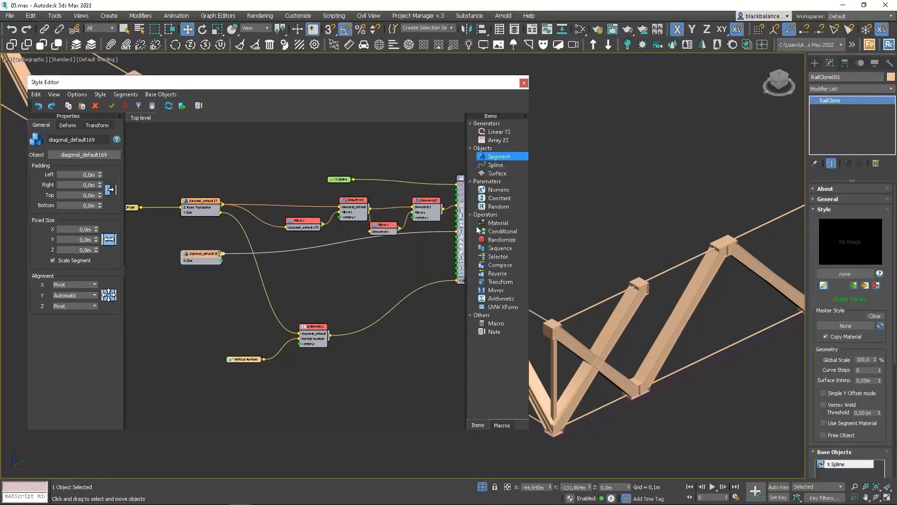
Step: Add a Transform operator near the corner segment, enable Override Padding and export its Right Padding parameter
left_click_drag(500, 281, 270, 272)
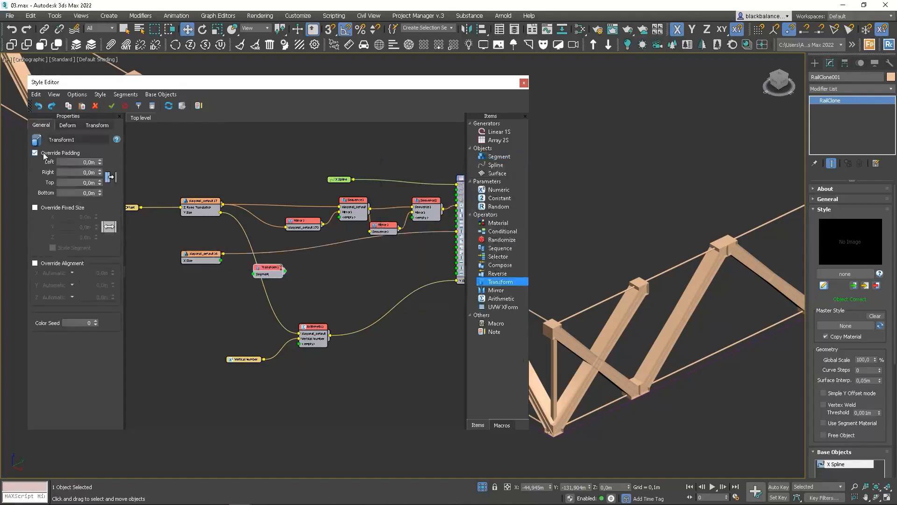
right_click(271, 272)
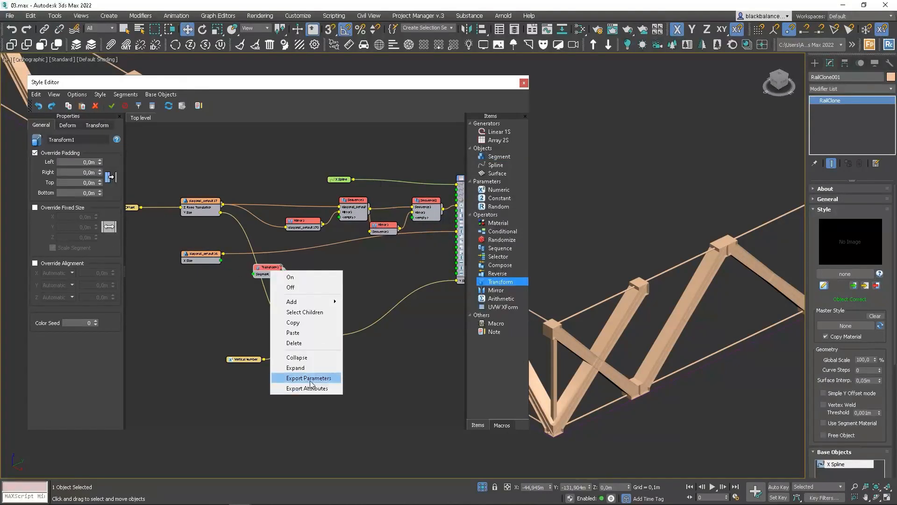
left_click(311, 379)
left_click(392, 190)
left_click(410, 214)
left_click(453, 352)
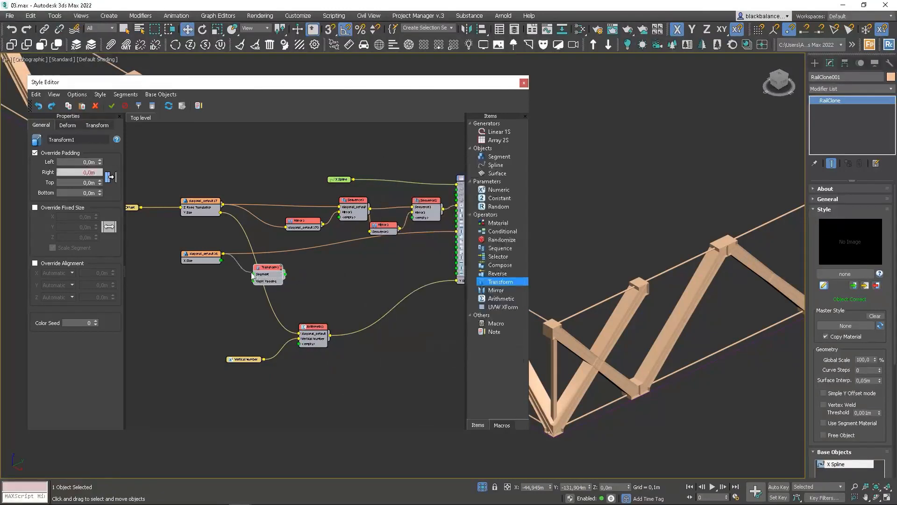
Step: Wire the corner segment and its X Size to the Transform's Segment and Right Padding inputs, and its output to the array's corner input
left_click_drag(254, 281, 458, 238)
scroll(659, 311, "down", 10)
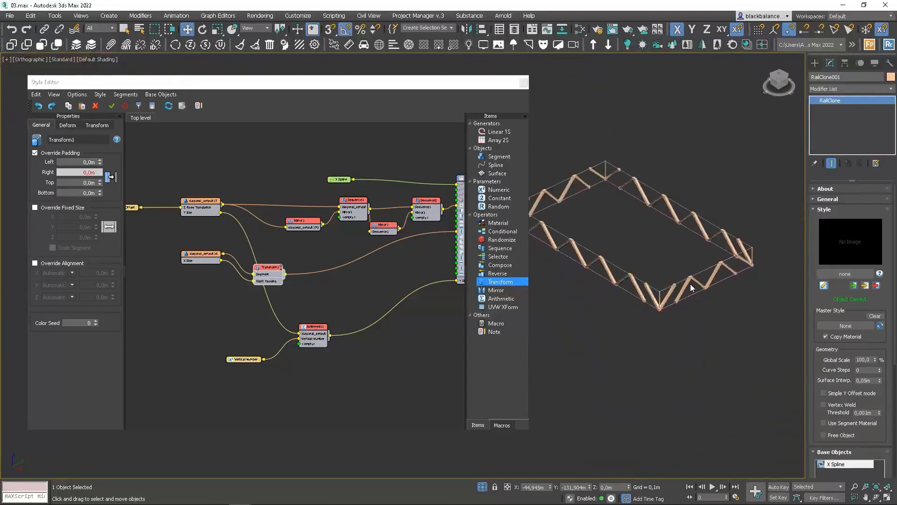
middle_click_drag(714, 288, 701, 286, "alt")
Step: Put the mirrored diagonal first and the plain diagonal second in the first Sequence, and align the corner segment node with the Transform
left_click_drag(323, 228, 340, 206)
left_click_drag(223, 204, 293, 194)
left_click(301, 220)
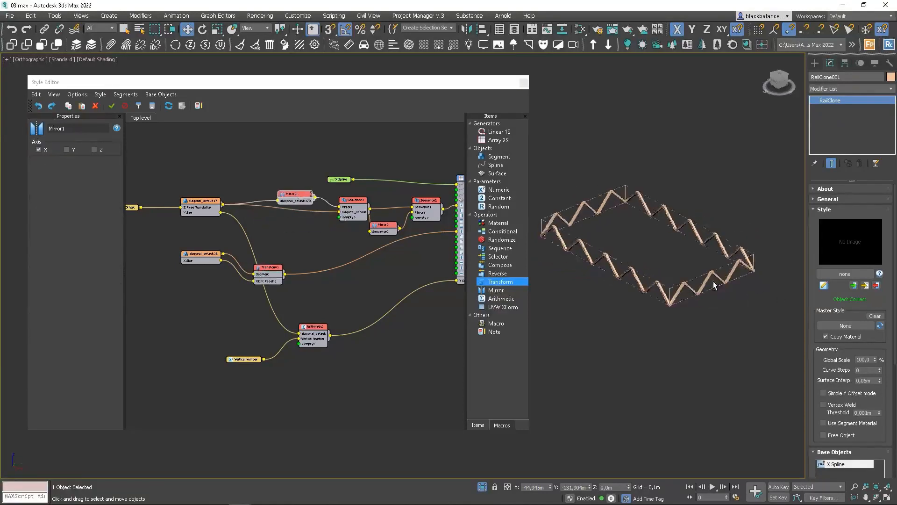
scroll(666, 301, "up", 5)
scroll(665, 301, "up", 2)
scroll(674, 303, "down", 5)
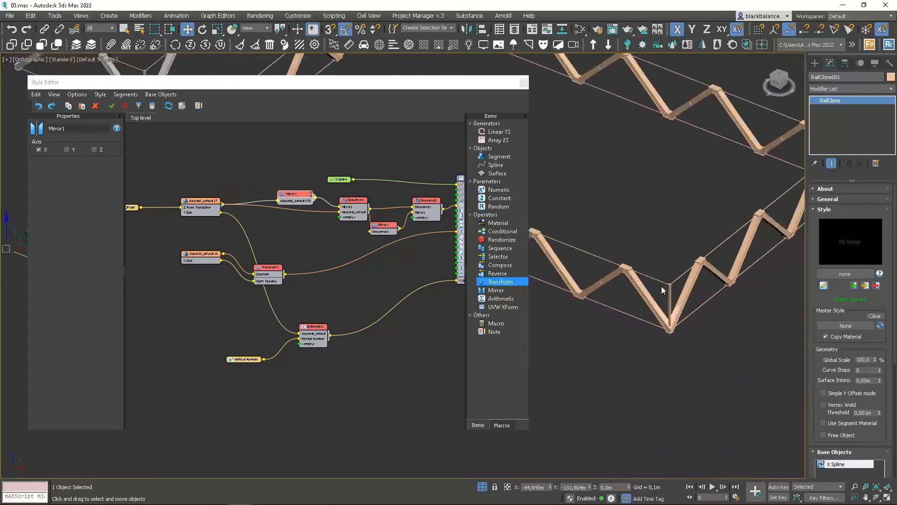
left_click_drag(206, 256, 208, 277)
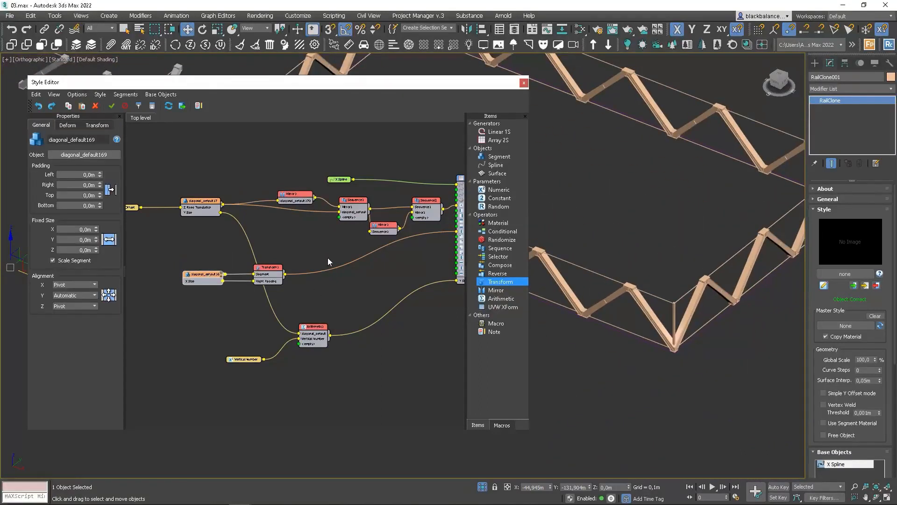
Step: Set the Spline Offset parameter to -50 and inspect the truss corner
scroll(837, 417, "down", 5)
left_click(839, 416)
left_click(865, 459)
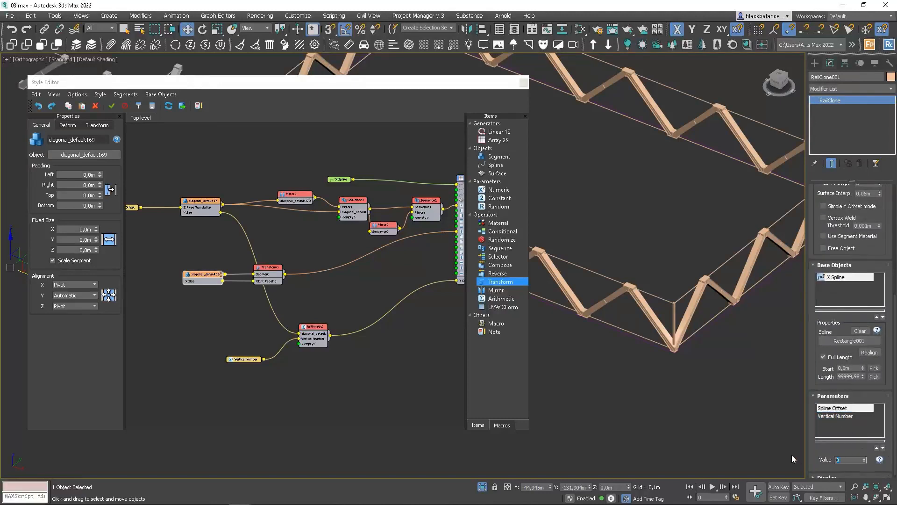
type("-50")
key("Return")
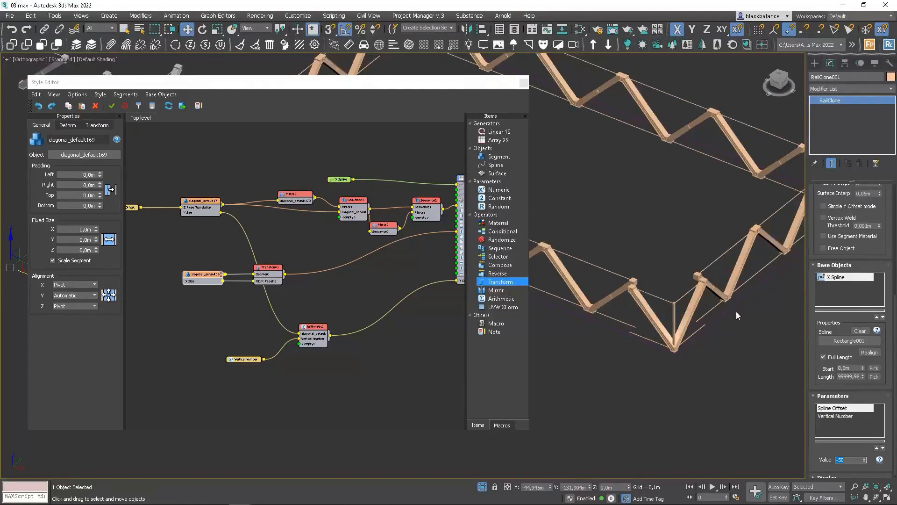
scroll(683, 320, "up", 5)
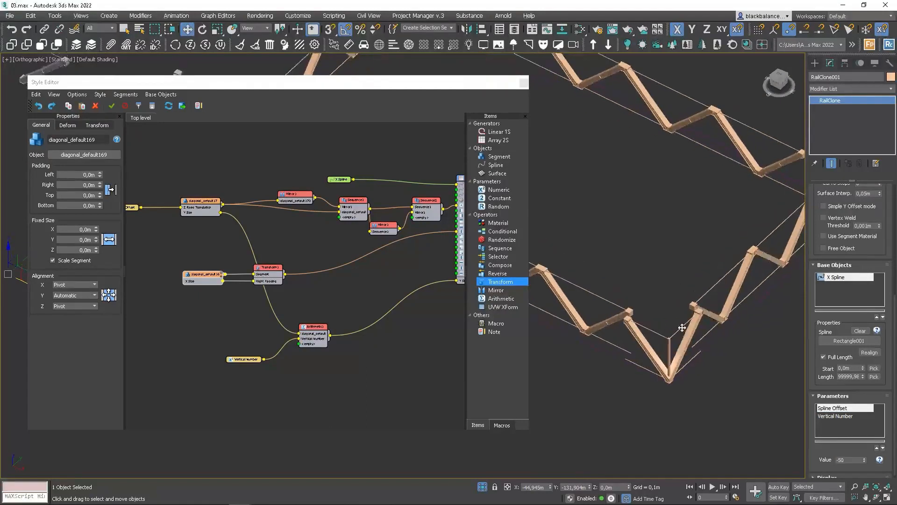
Step: Add a second Transform operator, connect the first Transform to its Segment input, and export its Fixed Translation parameters
mouse_move(677, 295)
middle_mouse_down("alt")
mouse_move(679, 308)
mouse_move(671, 301)
middle_mouse_up("alt")
left_click_drag(502, 283, 370, 284)
left_click_drag(285, 275, 322, 259)
right_click(323, 258)
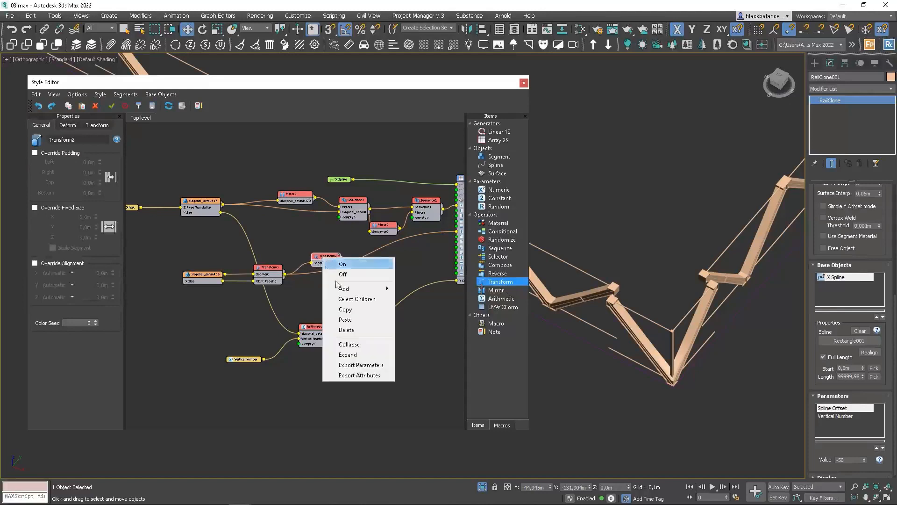
left_click(370, 365)
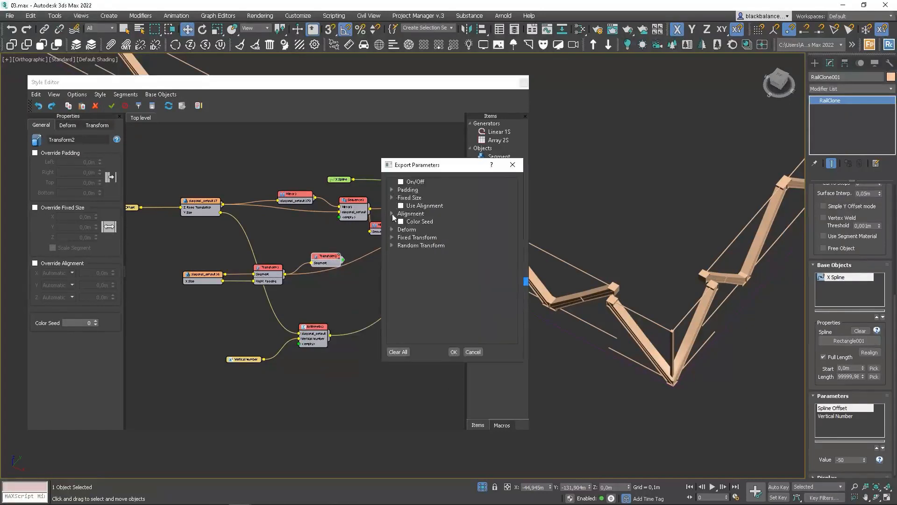
left_click(392, 238)
left_click(401, 245)
left_click(410, 244)
left_click(453, 352)
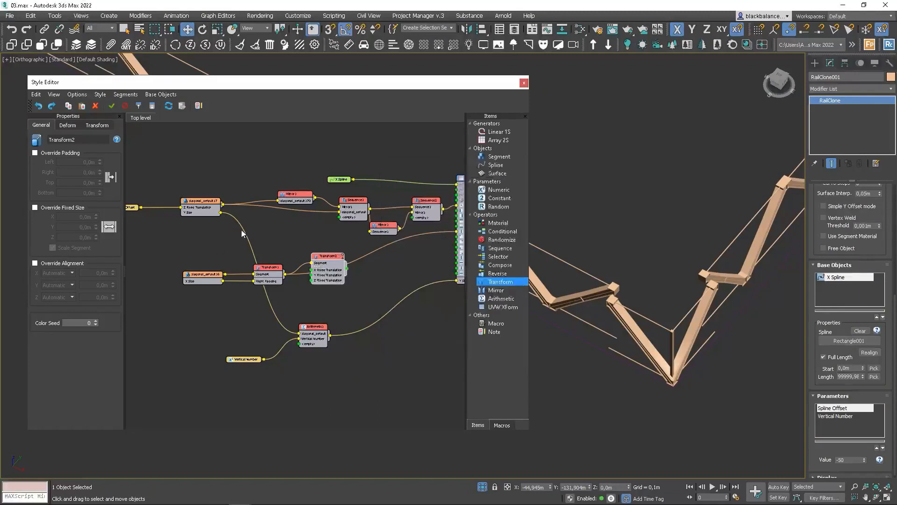
Step: Wire Spline Offset to the new Transform's X and Z Fixed Translation inputs, and set Spline Offset to -74
left_click_drag(336, 257, 349, 259)
middle_click_drag(239, 220, 259, 218)
left_click_drag(162, 204, 346, 279)
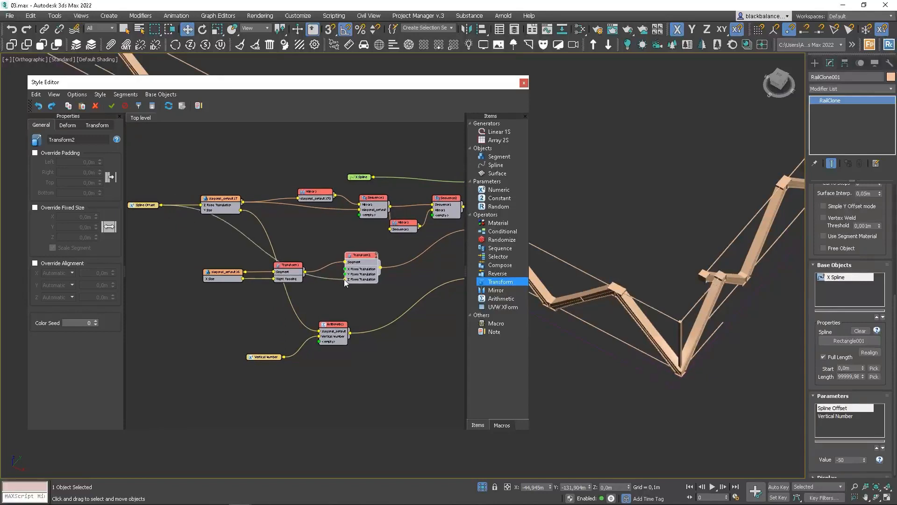
left_click_drag(160, 205, 347, 269)
scroll(596, 319, "up", 8)
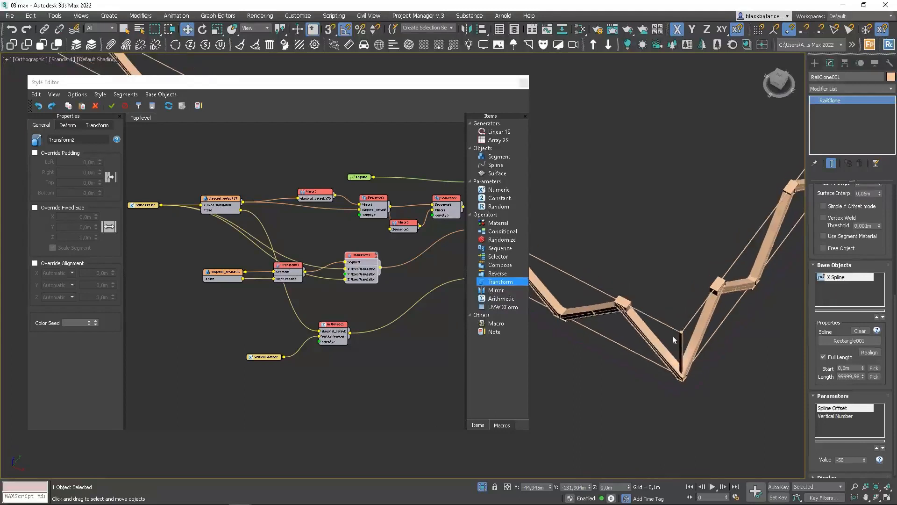
scroll(596, 319, "down", 8)
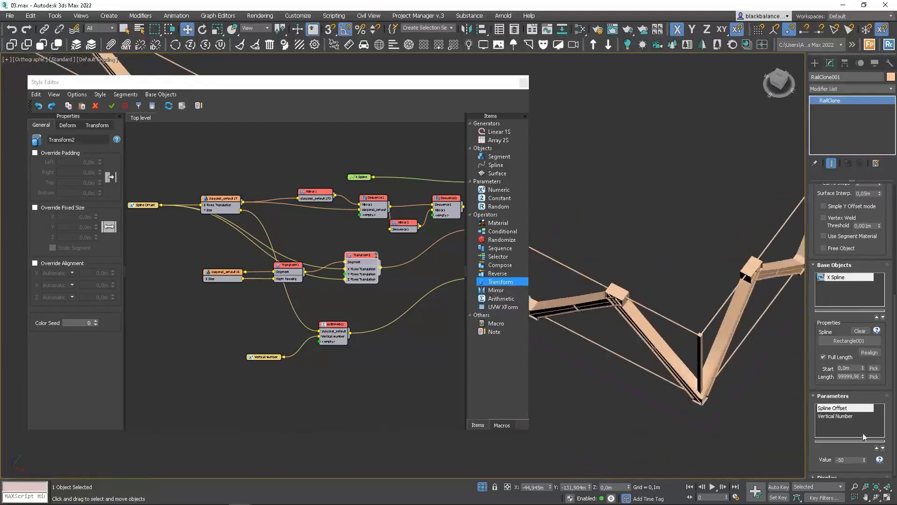
left_click_drag(865, 463, 863, 462)
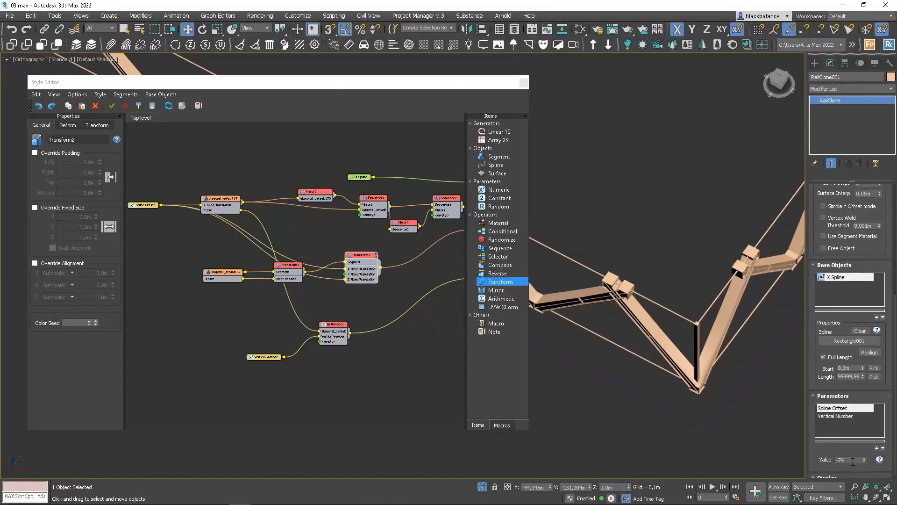
Step: Reorder the corner chain so the translation Transform receives the corner segment and feeds the padding Transform, keeping X Size on Right Padding
middle_click_drag(323, 279, 259, 267)
left_click_drag(300, 245, 271, 243)
left_click_drag(219, 259, 216, 273)
left_click_drag(251, 248, 240, 252)
left_click_drag(182, 259, 252, 248)
left_click_drag(221, 273, 313, 280)
left_click_drag(287, 253, 413, 217)
middle_click_drag(725, 293, 659, 270, "alt")
left_click_drag(315, 275, 324, 263)
left_click_drag(170, 263, 147, 268)
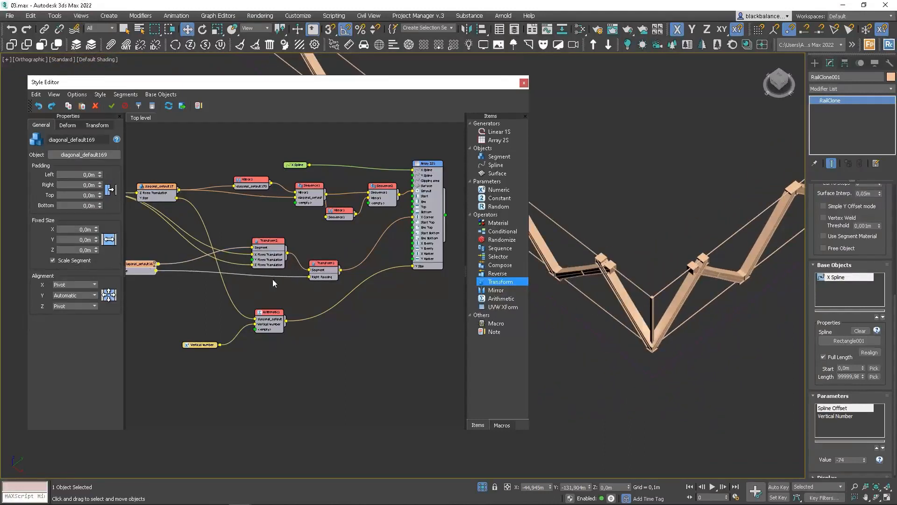
Step: Export the Left Padding parameter of the padding Transform and spread the two Transform nodes apart
right_click(321, 270)
left_click(350, 383)
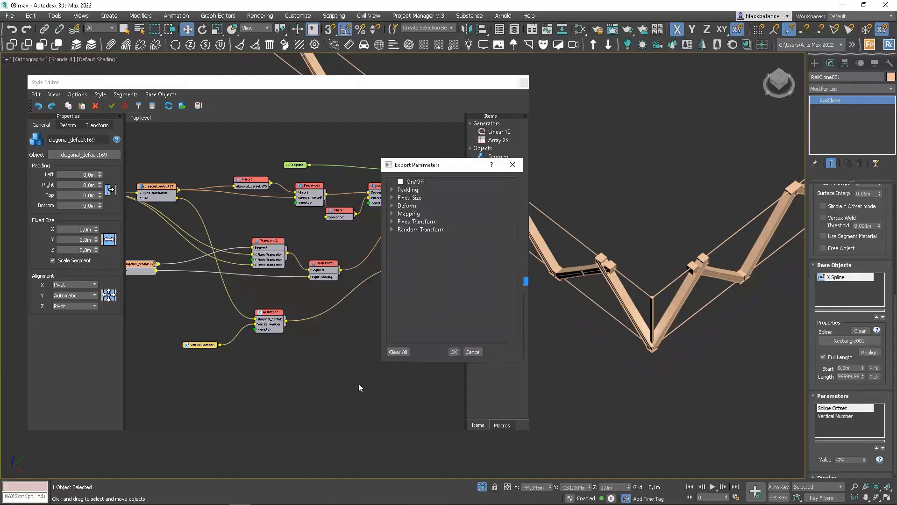
left_click(392, 190)
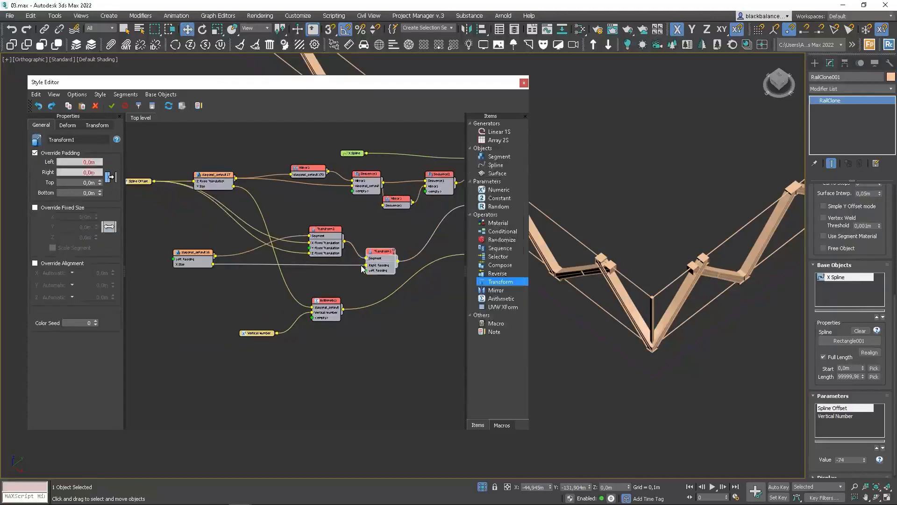
scroll(361, 265, "up", 1)
left_click_drag(317, 227, 295, 217)
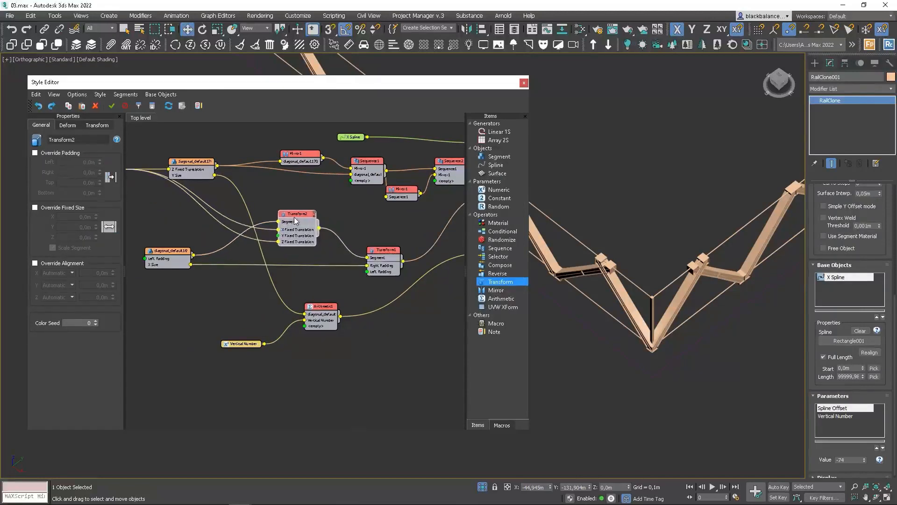
left_click(374, 257)
Step: Try wiring Spline Offset directly to the padding Transform's Left Padding input, and disconnect it
scroll(322, 246, "down", 1)
left_click_drag(172, 186, 358, 263)
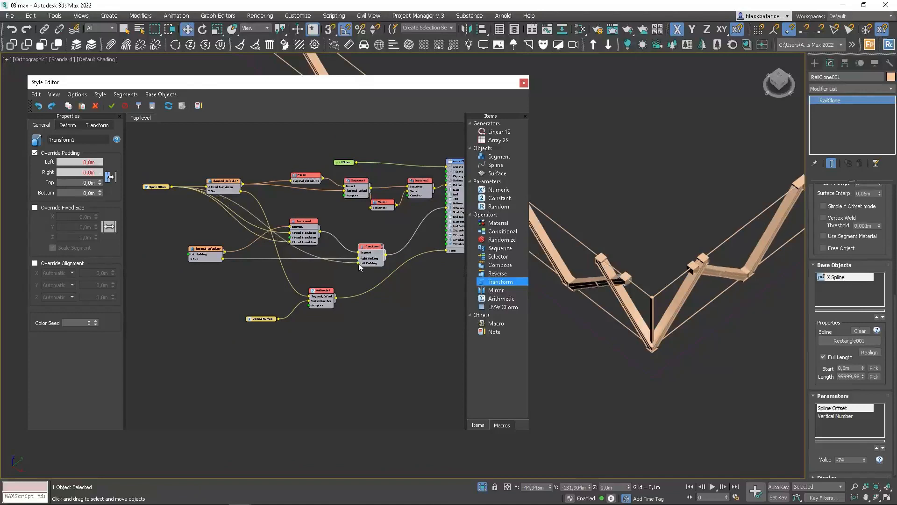
left_click_drag(359, 263, 340, 271)
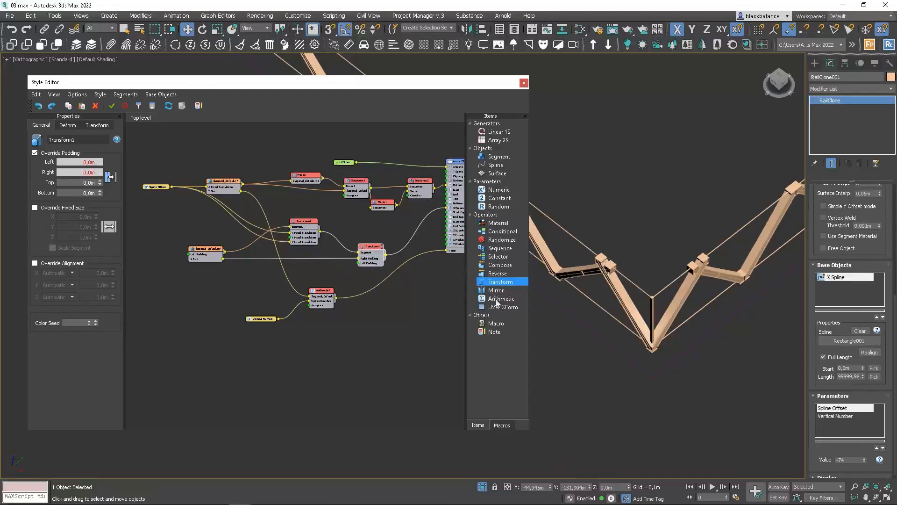
Step: Add an Arithmetic operator set to Multiply below the corner segment and feed Spline Offset into it
left_click_drag(497, 302, 265, 282)
left_click(102, 151)
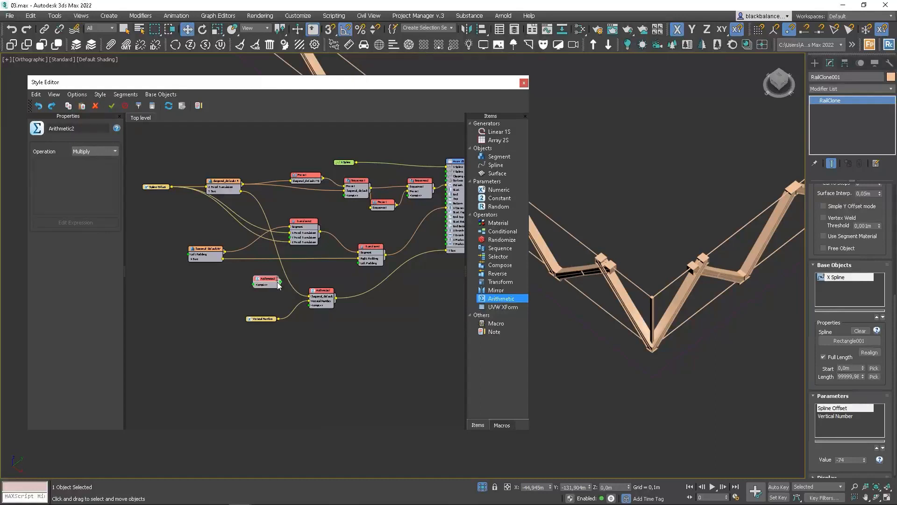
left_click_drag(172, 187, 254, 284)
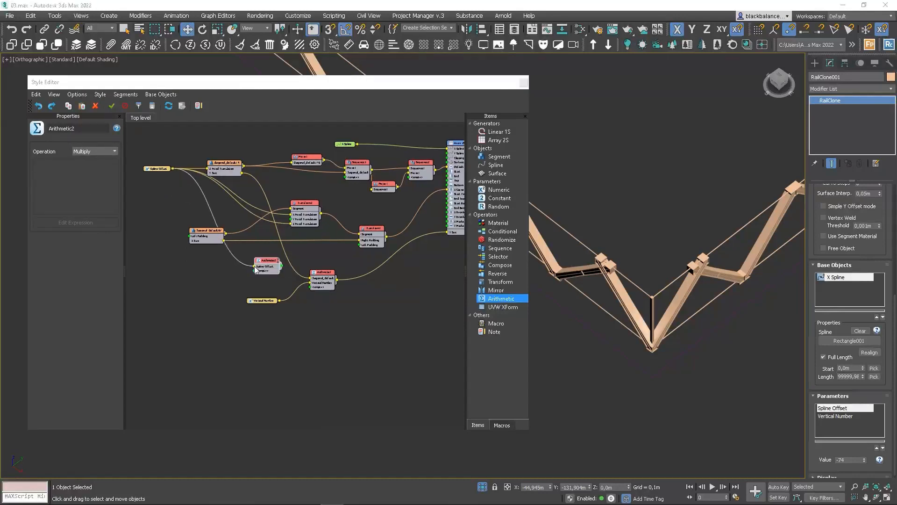
scroll(256, 270, "up", 3)
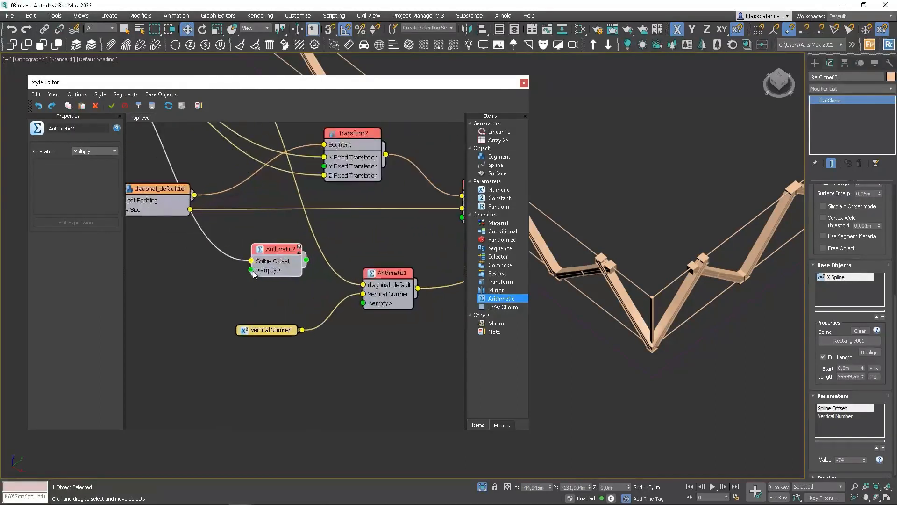
Step: Add a Constant of -1 to the Multiply operator and wire its output to the padding Transform's Left Padding input
left_click_drag(252, 270, 208, 291)
mouse_move(208, 291)
left_click(271, 295)
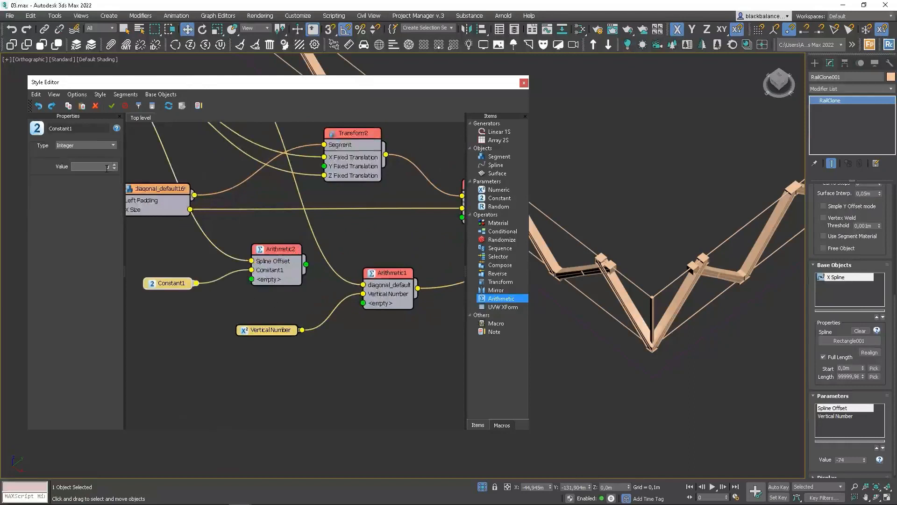
scroll(364, 236, "down", 3)
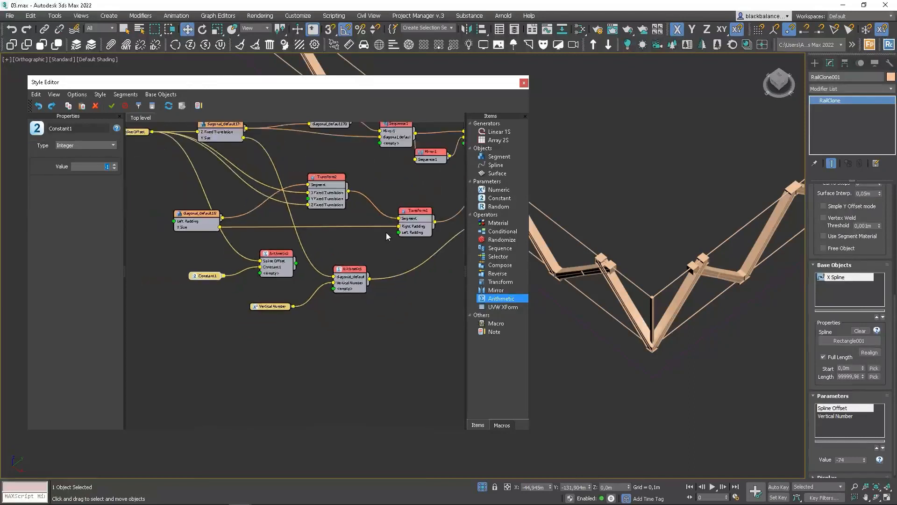
left_click_drag(290, 266, 383, 238)
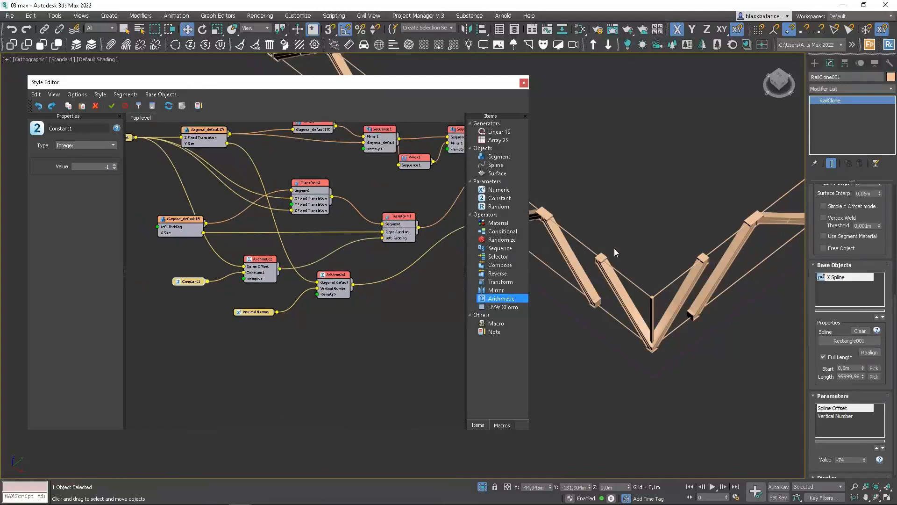
scroll(654, 264, "down", 5)
mouse_move(678, 257)
middle_mouse_down("alt")
mouse_move(715, 221)
mouse_move(664, 239)
mouse_move(676, 272)
middle_mouse_up("alt")
Step: Add an Arithmetic operator set to Add, feed it X Size and the inverted offset, and wire it to Right Padding
middle_click_drag(413, 229, 379, 234)
scroll(346, 238, "up", 1)
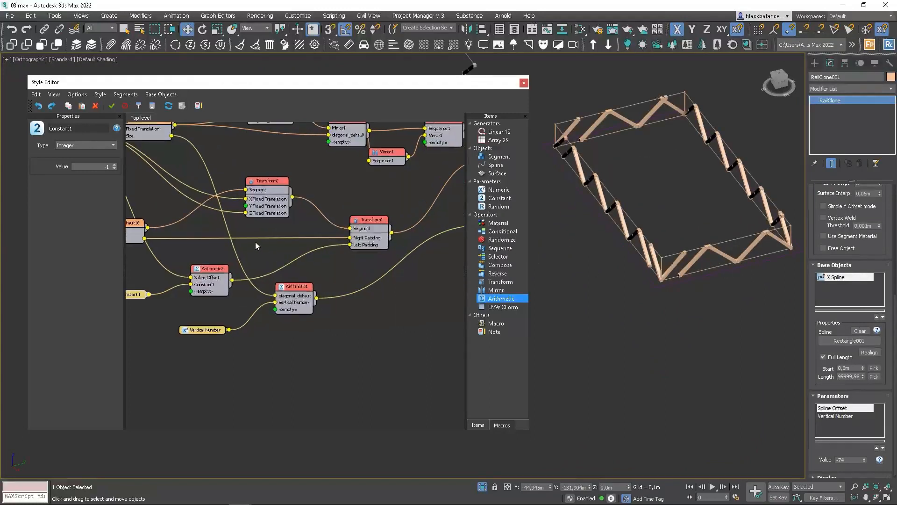
left_click(206, 275)
left_click_drag(369, 228, 386, 231)
left_click_drag(500, 300, 289, 251)
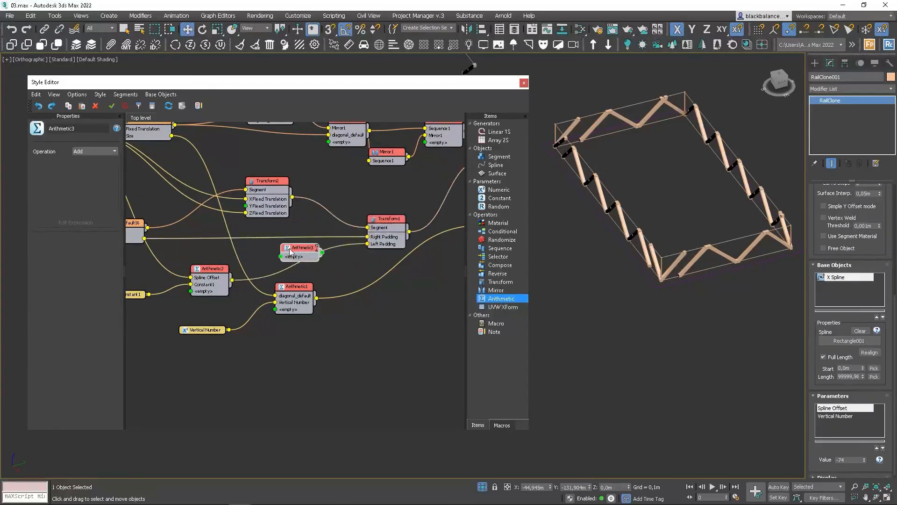
left_click_drag(144, 238, 280, 257)
left_click_drag(233, 280, 370, 241)
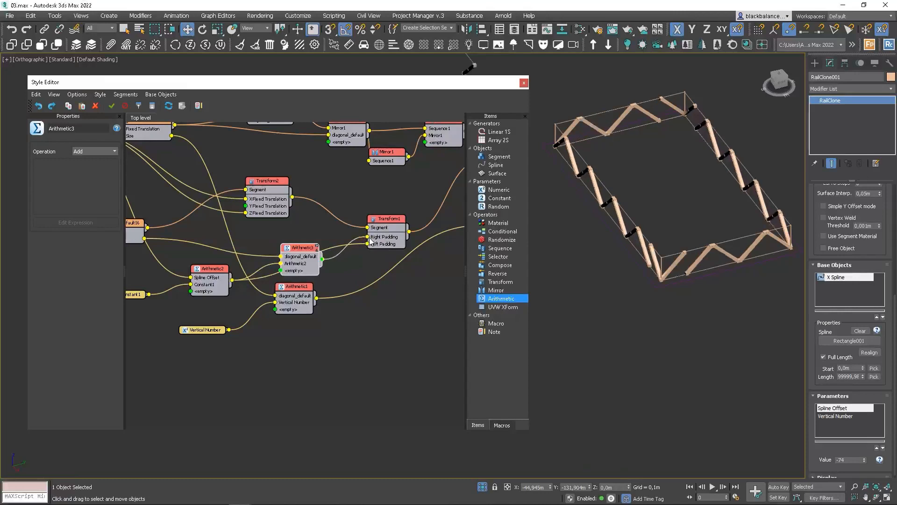
Step: Put the plain diagonal first and the mirrored diagonal second in the first Sequence
scroll(304, 200, "down", 3)
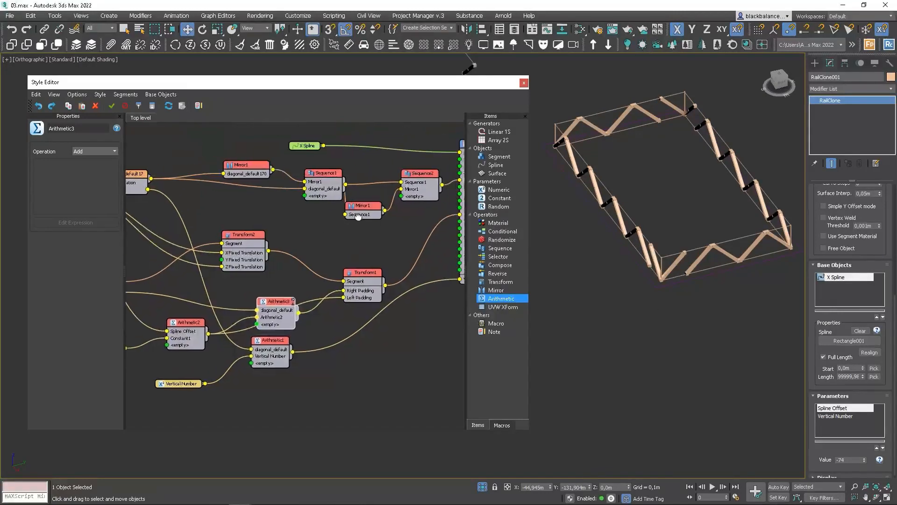
left_click_drag(279, 182, 318, 194)
left_click_drag(201, 187, 320, 194)
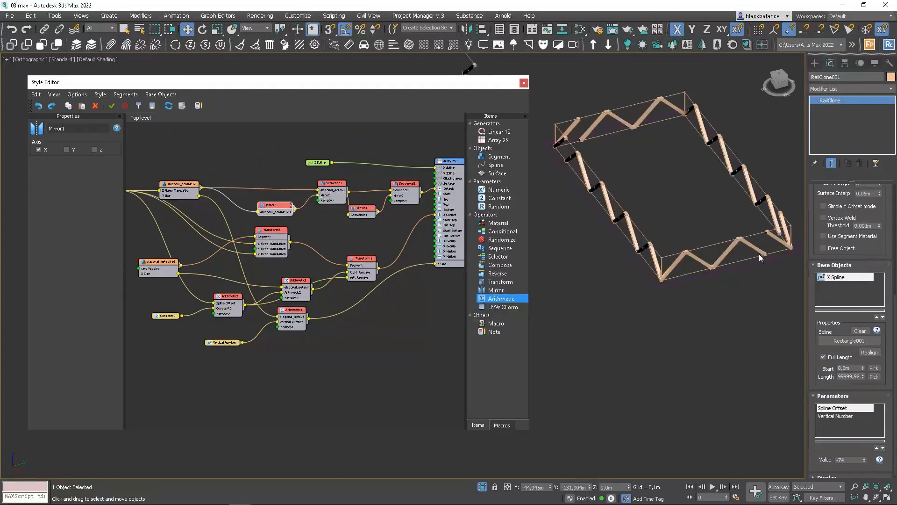
mouse_move(714, 254)
middle_mouse_down("alt")
mouse_move(726, 254)
mouse_move(712, 250)
middle_mouse_up("alt")
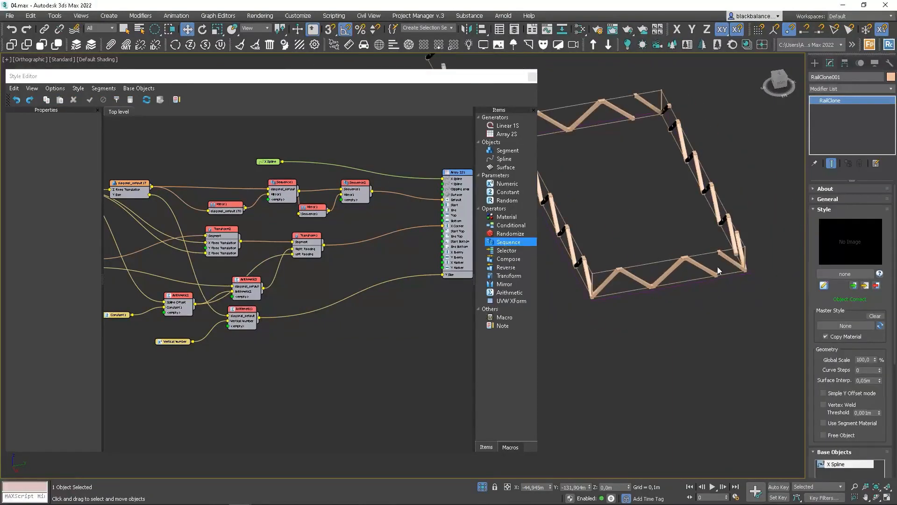
Step: Select the base rectangle spline, set its length to 17.866 m, and inspect the truss around it
middle_click_drag(717, 267, 751, 257)
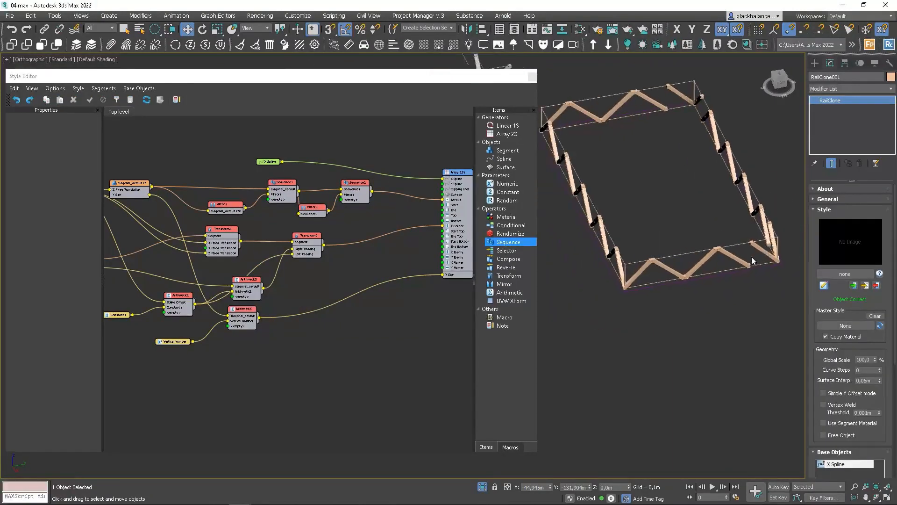
left_click(763, 265)
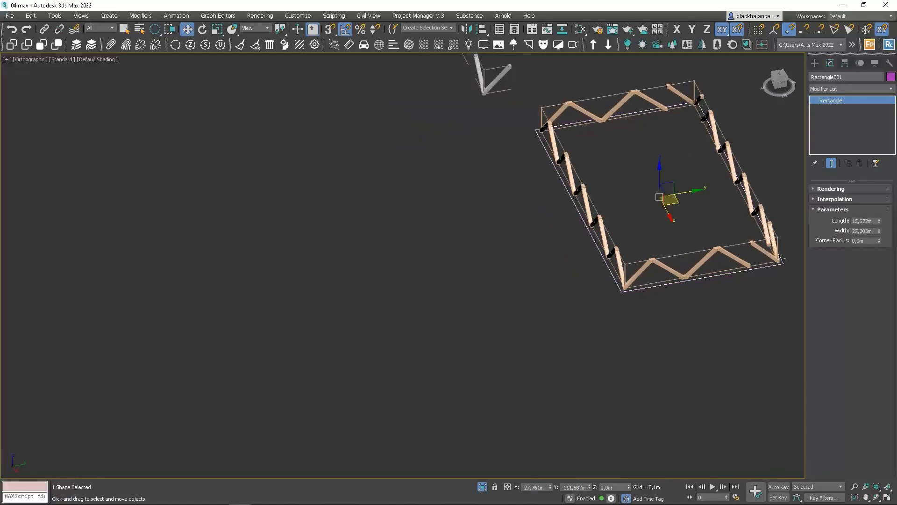
left_click_drag(879, 221, 881, 215)
middle_click_drag(743, 257, 758, 242, "alt")
middle_click_drag(758, 242, 691, 260)
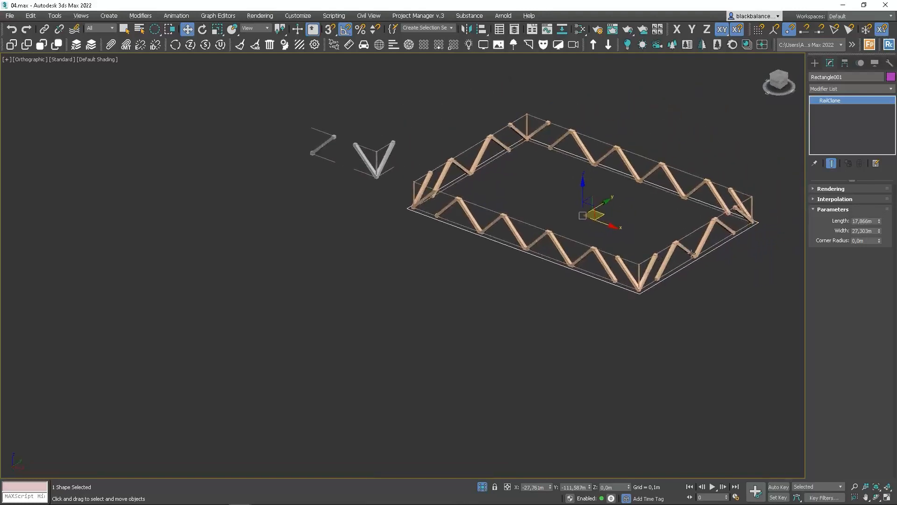
Step: Select the RailClone truss, put the mirrored diagonal before the plain diagonal in the first Sequence, and tidy the nodes
left_click(692, 254)
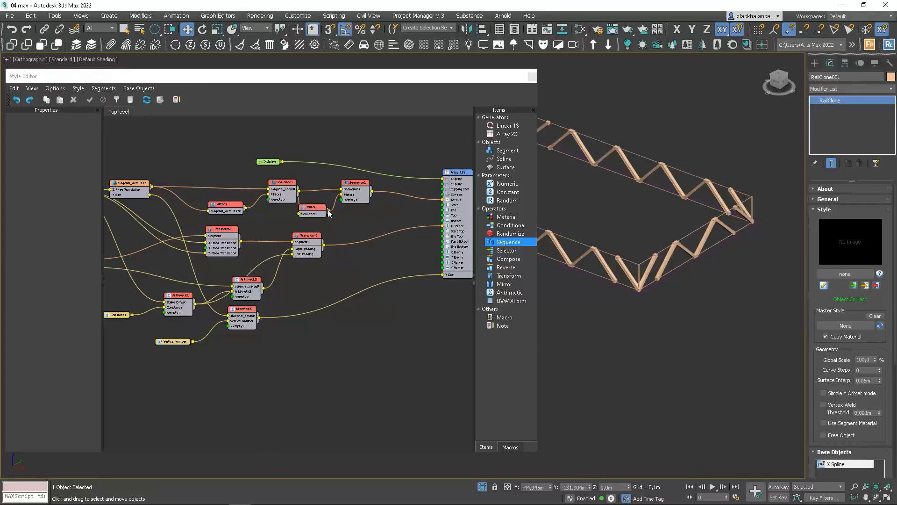
left_click_drag(245, 208, 269, 189)
left_click_drag(147, 189, 269, 194)
left_click_drag(224, 211, 225, 184)
left_click_drag(278, 187, 274, 189)
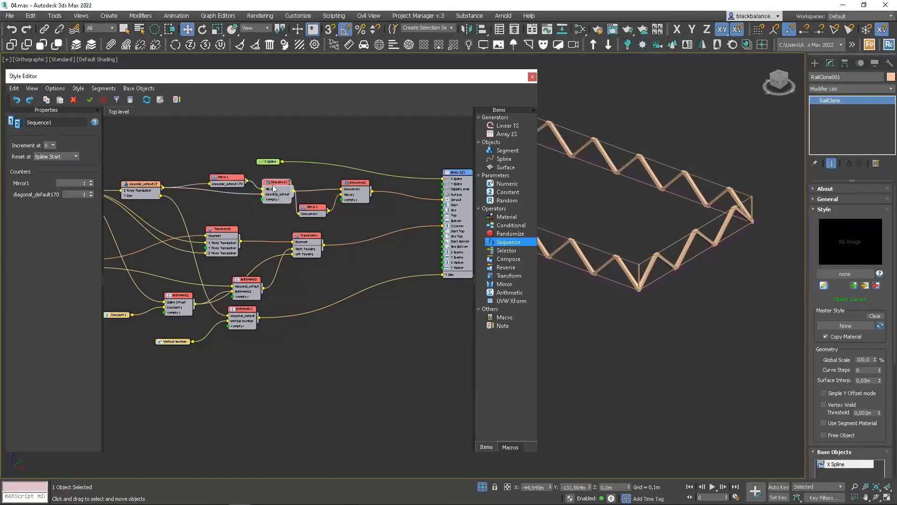
middle_click_drag(657, 283, 687, 291)
middle_click_drag(687, 291, 663, 281, "alt")
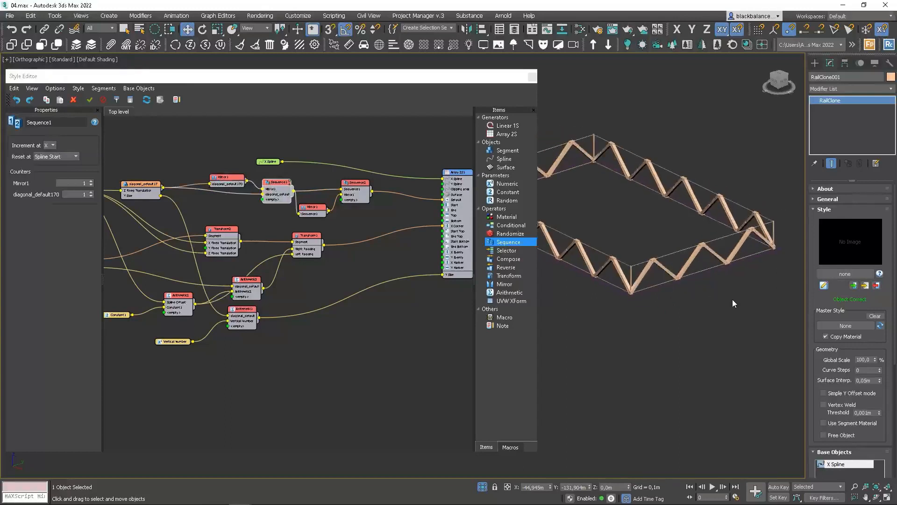
Step: Set the Vertical Number parameter to 2
left_click_drag(874, 443, 867, 320)
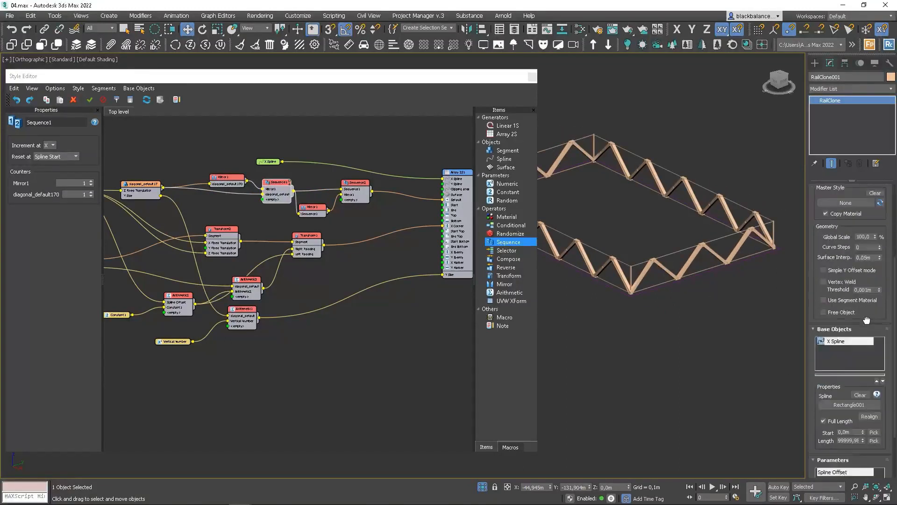
left_click_drag(882, 447, 885, 359)
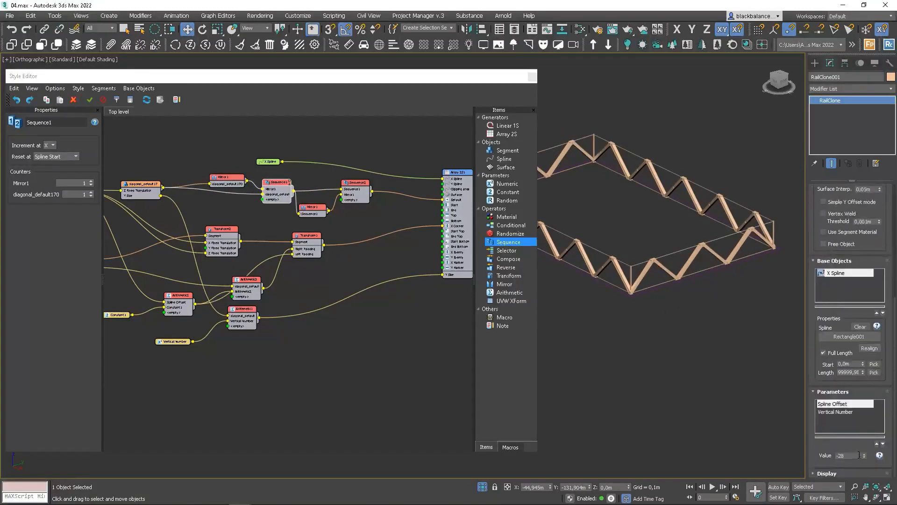
left_click(850, 411)
left_click(864, 453)
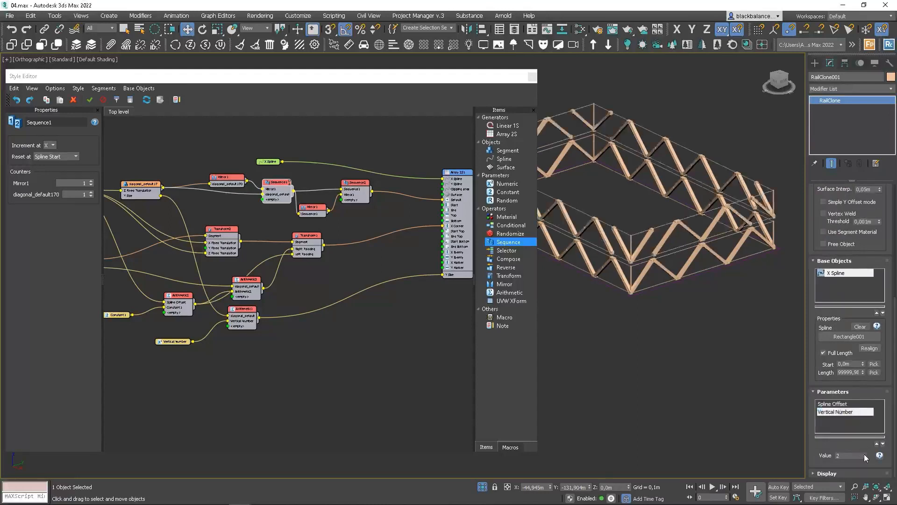
Step: Insert a Sequence operator incrementing at Y between the corner Transform and the array generator's X Corner input
left_click_drag(490, 248, 385, 227)
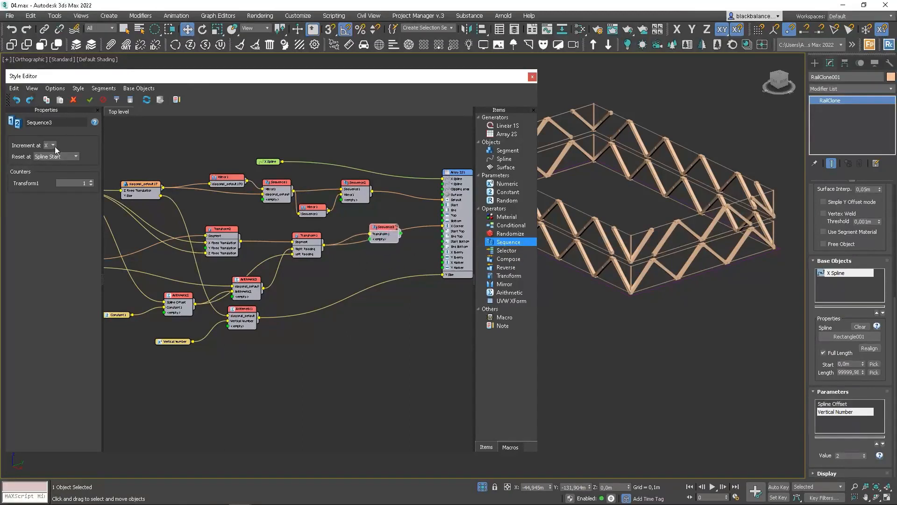
left_click(54, 146)
left_click(48, 158)
left_click_drag(394, 238, 442, 226)
Step: Mirror the corner Transform along Y and connect the mirrored result as the second input of the corner Sequence
left_click_drag(504, 281, 340, 259)
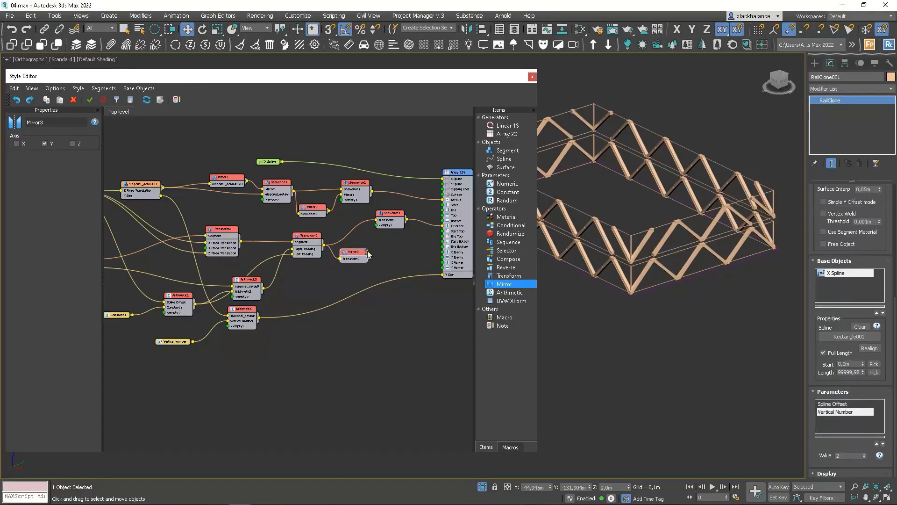
left_click_drag(378, 255, 377, 225)
middle_click_drag(699, 246, 674, 241, "alt")
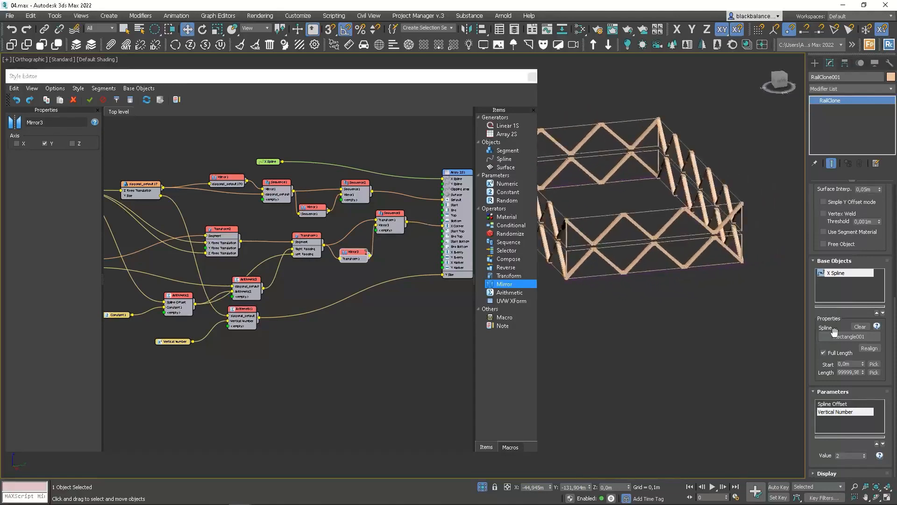
Step: Set Vertical Number to 3 and inspect the truss's diagonals and joints with edged faces shown
left_click(865, 455)
middle_click_drag(726, 368, 655, 318, "alt")
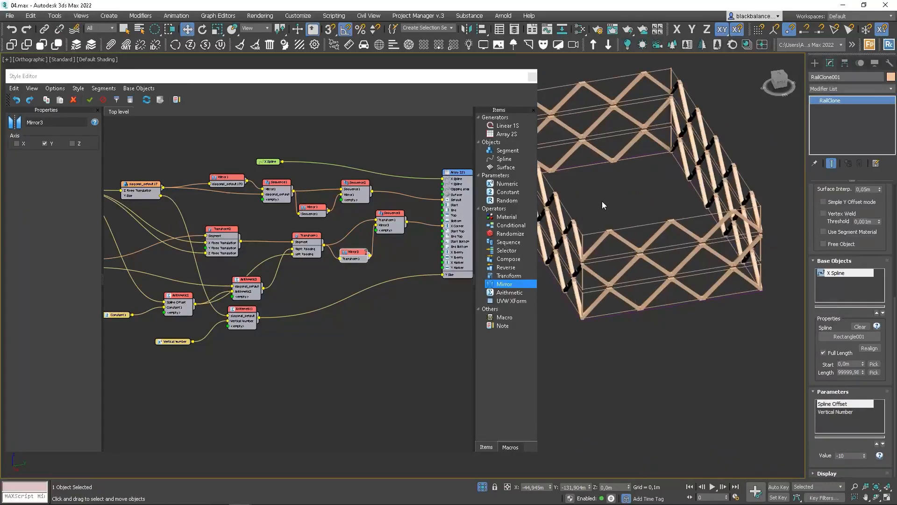
scroll(613, 322, "up", 10)
key("F4")
scroll(686, 315, "down", 8)
scroll(687, 315, "down", 3)
scroll(645, 308, "up", 12)
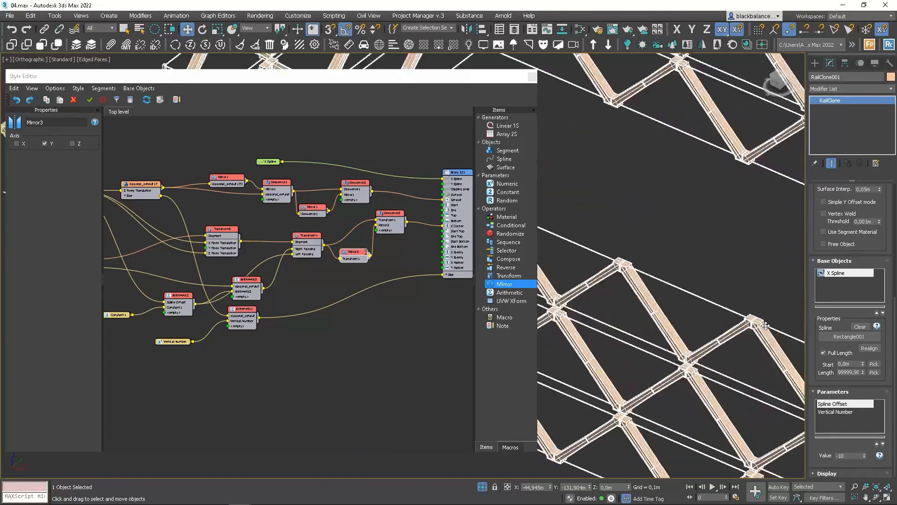
scroll(645, 307, "down", 12)
middle_click_drag(646, 307, 678, 317, "alt")
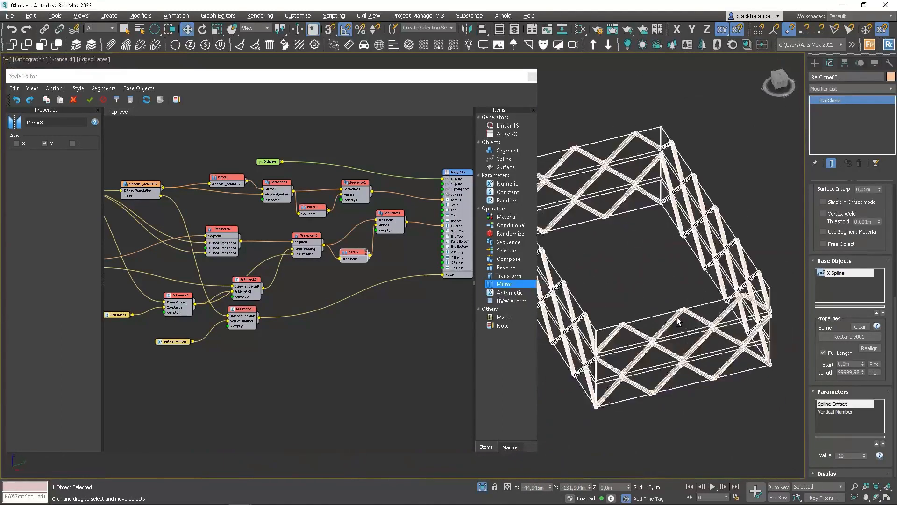
Step: Adjust the right padding of the diagonal_default169 segment while checking the joint between neighbouring diagonals up close
scroll(629, 330, "up", 8)
middle_click_drag(291, 284, 478, 276)
scroll(254, 262, "up", 3)
left_click(254, 256)
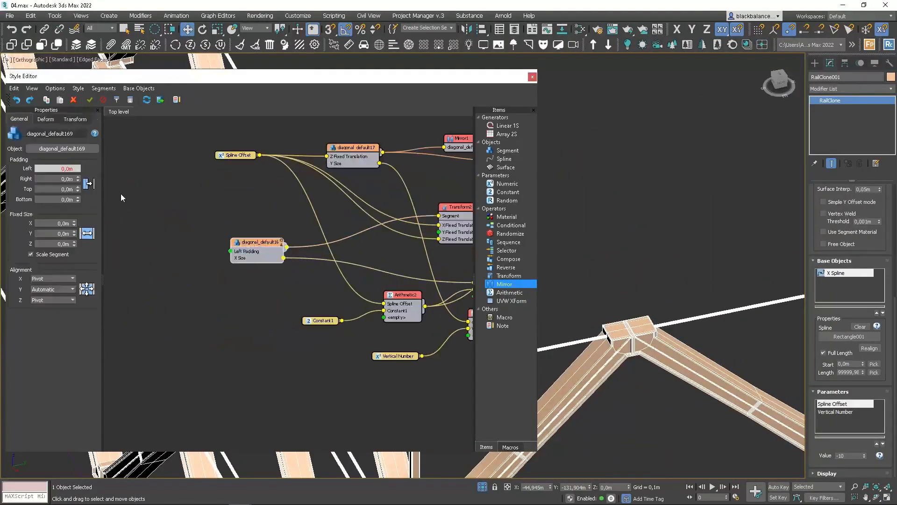
scroll(638, 337, "up", 10)
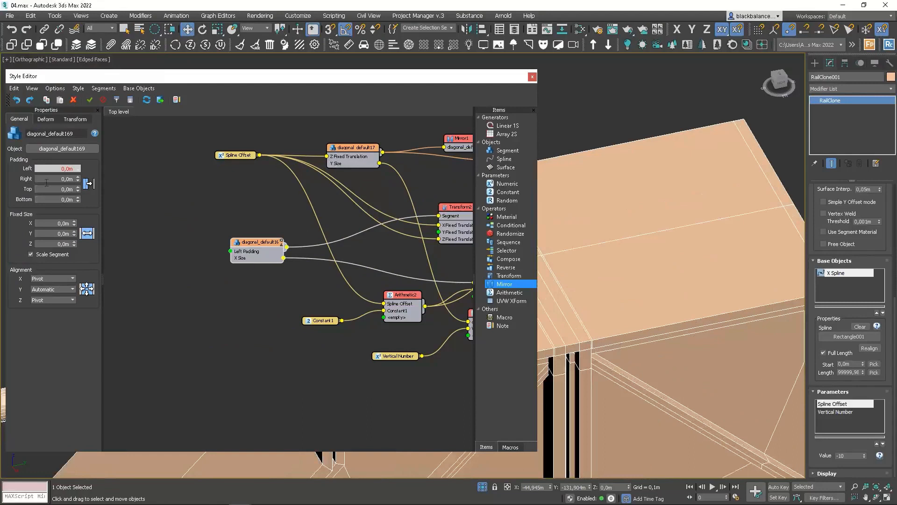
left_click_drag(78, 178, 83, 22)
left_click_drag(79, 174, 75, 177)
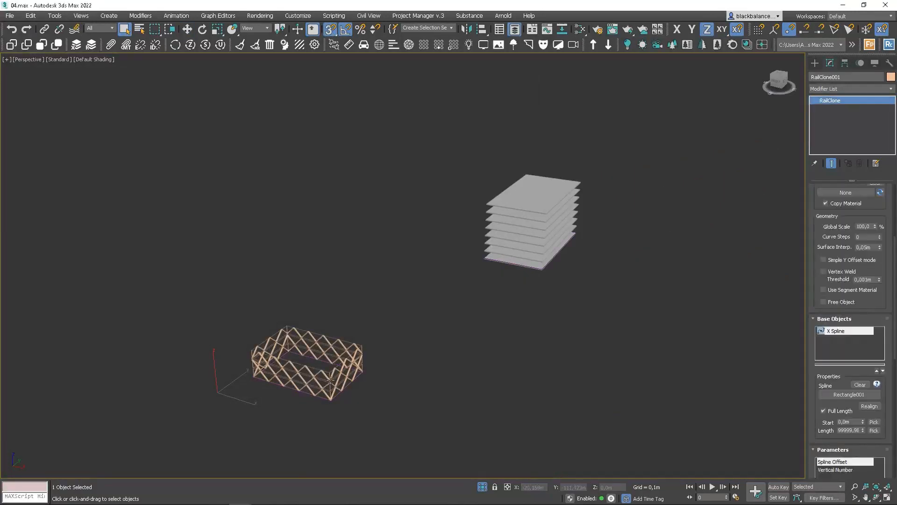
Step: Assign the rectangle beneath the stacked floor slabs, Rectangle002, as the truss's X Spline
left_click(849, 395)
left_click(511, 264)
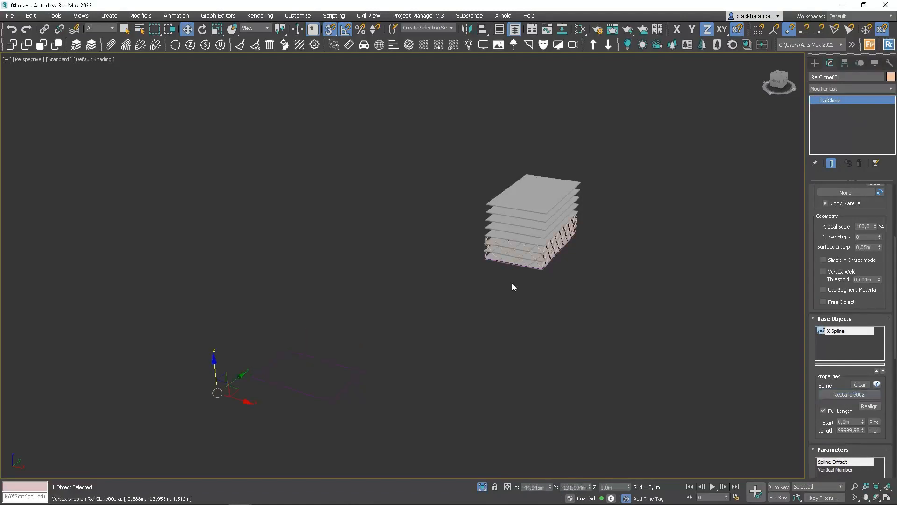
middle_click_drag(565, 273, 504, 272, "alt")
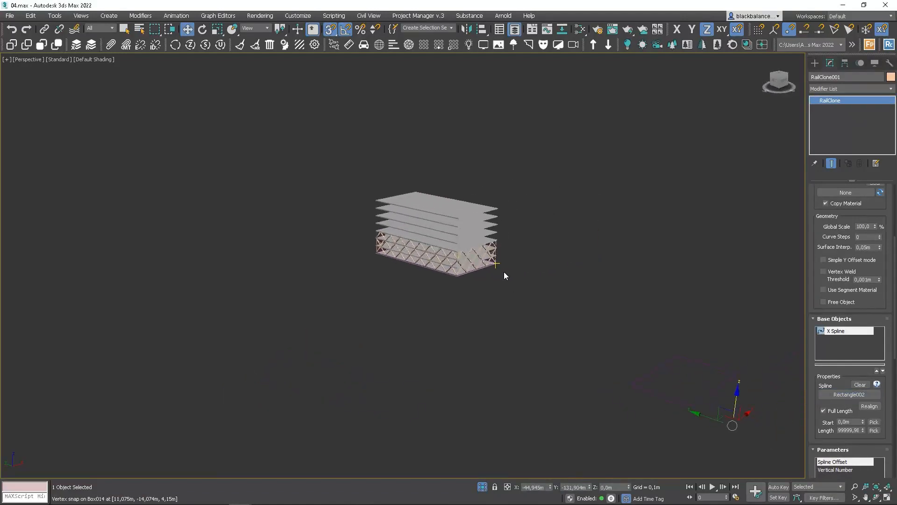
Step: Align only the truss's pivot to the stacked floor slabs and leave pivot-only editing
right_click(469, 269)
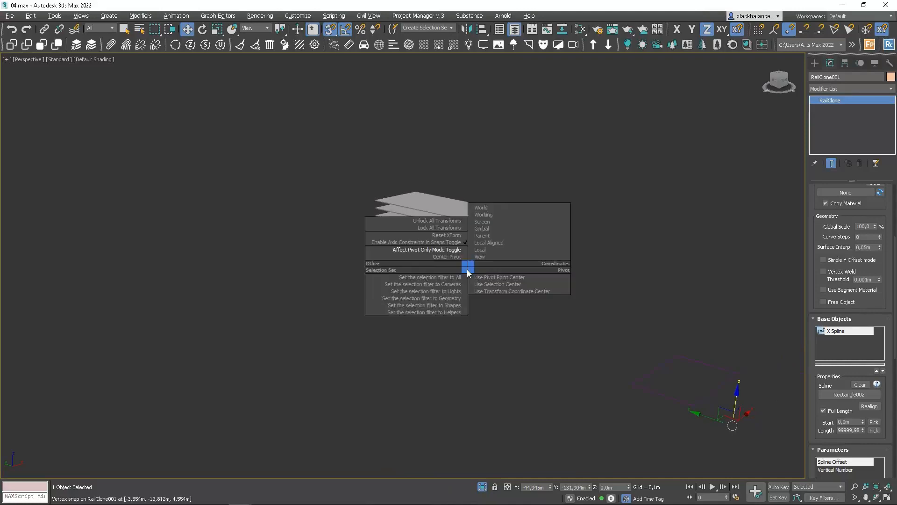
left_click(441, 252)
key("alt+a")
left_click(457, 226)
left_click(451, 333)
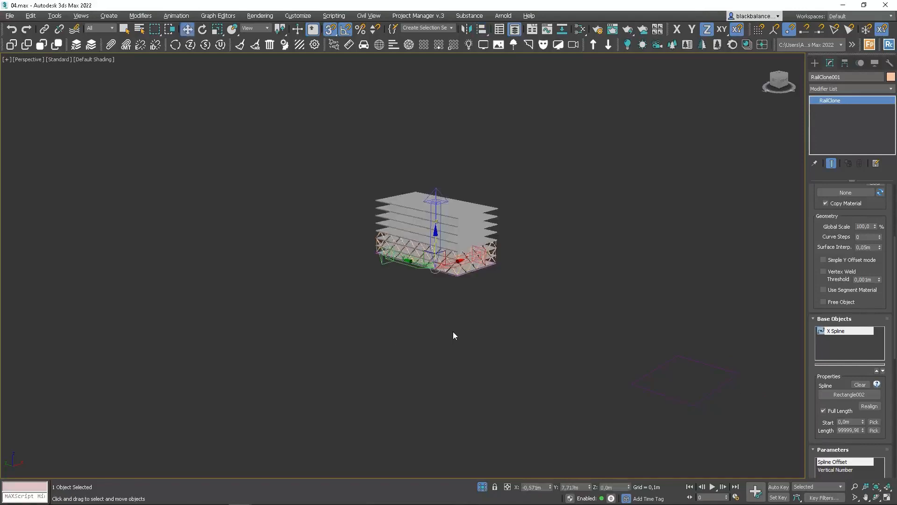
mouse_move(481, 294)
middle_mouse_down("alt")
mouse_move(507, 331)
mouse_move(562, 289)
mouse_move(506, 291)
mouse_move(478, 305)
middle_mouse_up("alt")
right_click(473, 265, "alt")
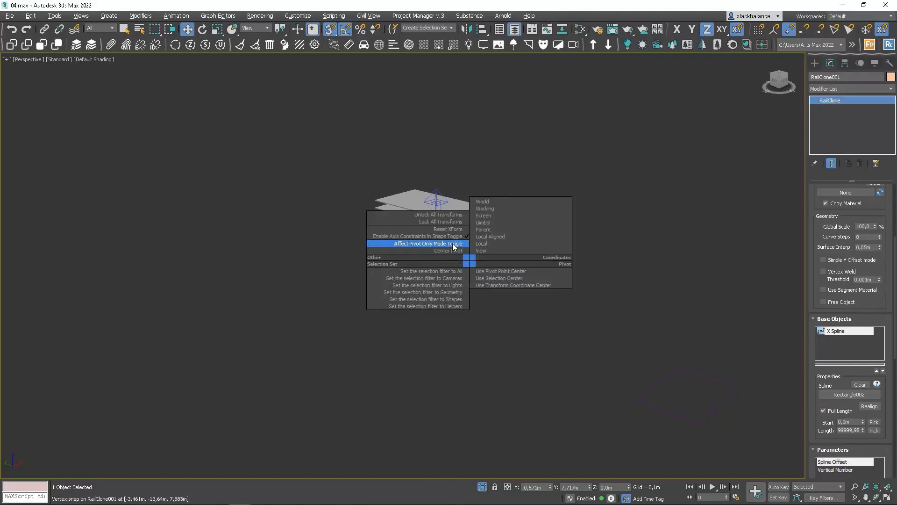
Step: Examine the truss against the floor slabs in a wireframe front view and reopen its Style Editor
scroll(454, 284, "up", 10)
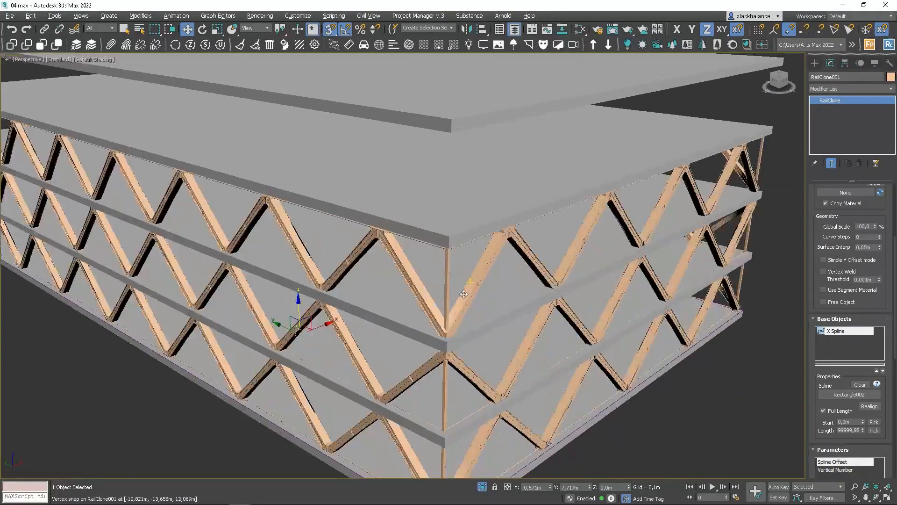
key("f")
key("F3")
scroll(729, 317, "up", 6)
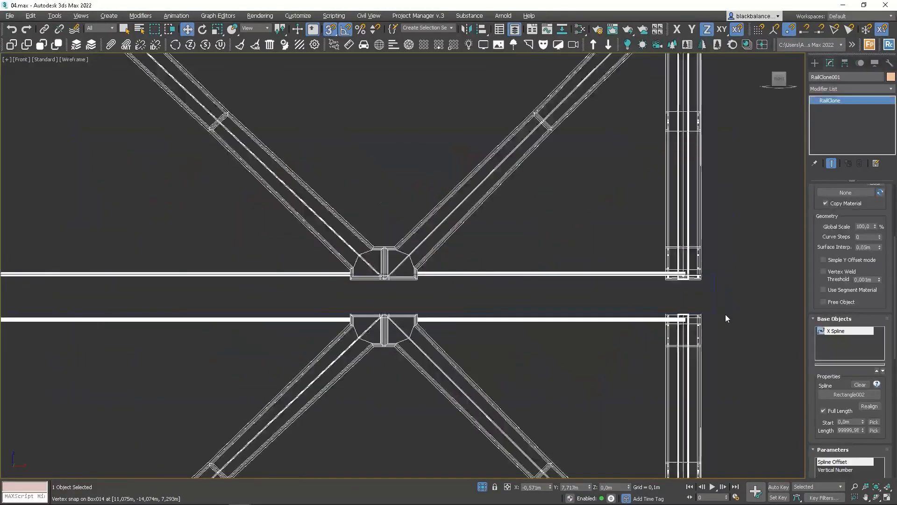
scroll(654, 299, "down", 3)
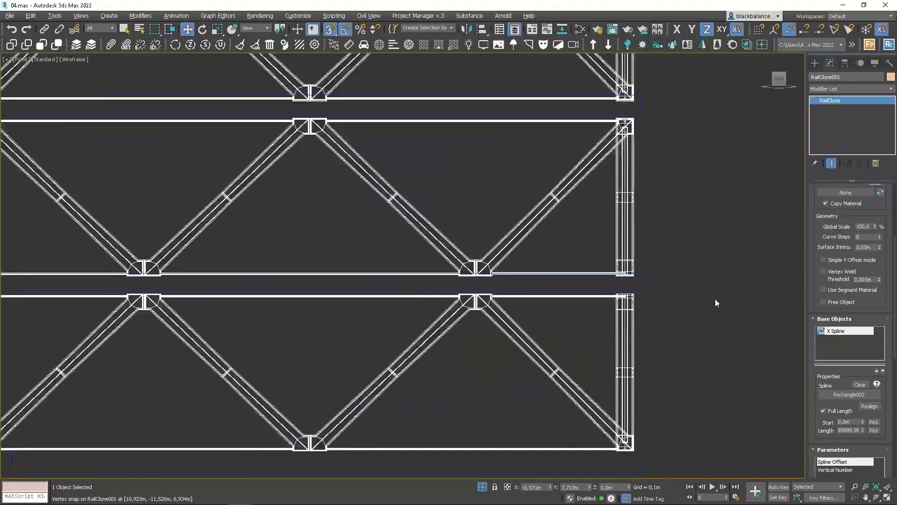
left_click_drag(896, 297, 892, 217)
left_click(825, 286)
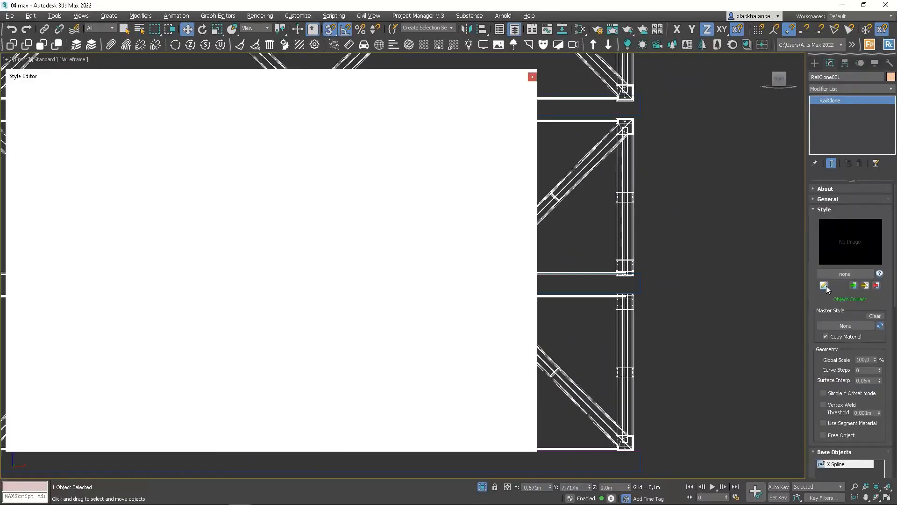
left_click_drag(208, 79, 503, 83)
Step: Set the top padding of the diagonal_default170 segment to 0.35 m and check the spacing at the floor level
middle_click_drag(440, 202, 653, 207)
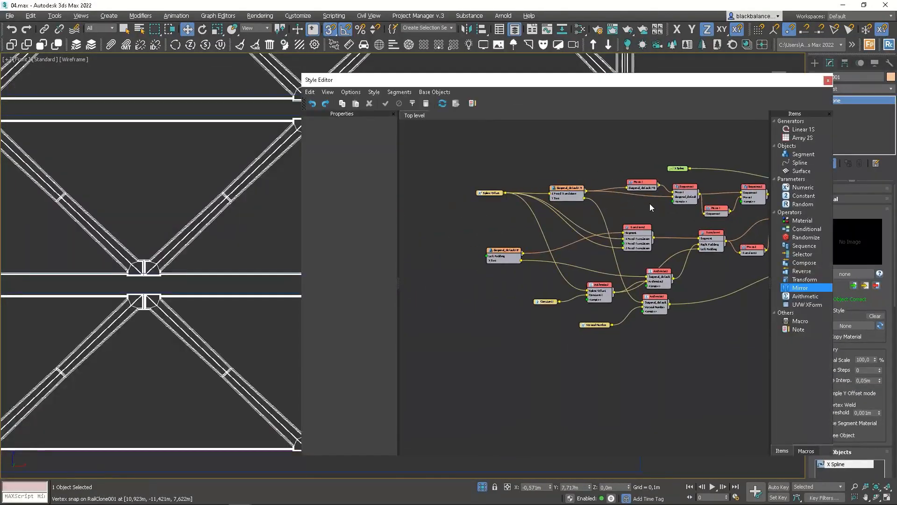
left_click(495, 192)
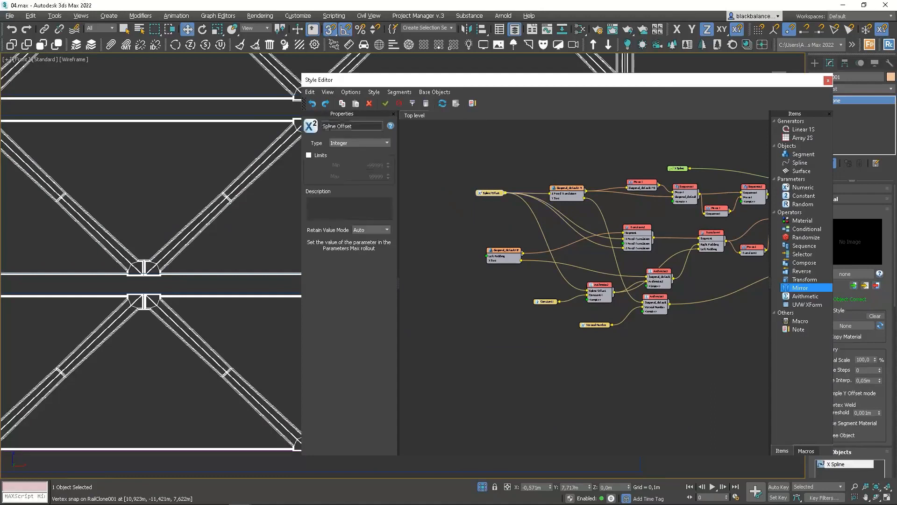
left_click(565, 189)
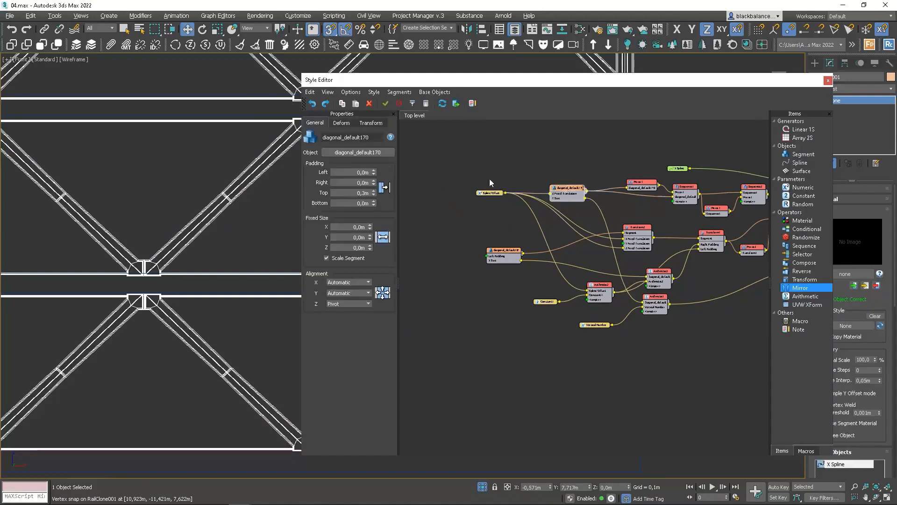
left_click(366, 193)
type("5")
key("Return")
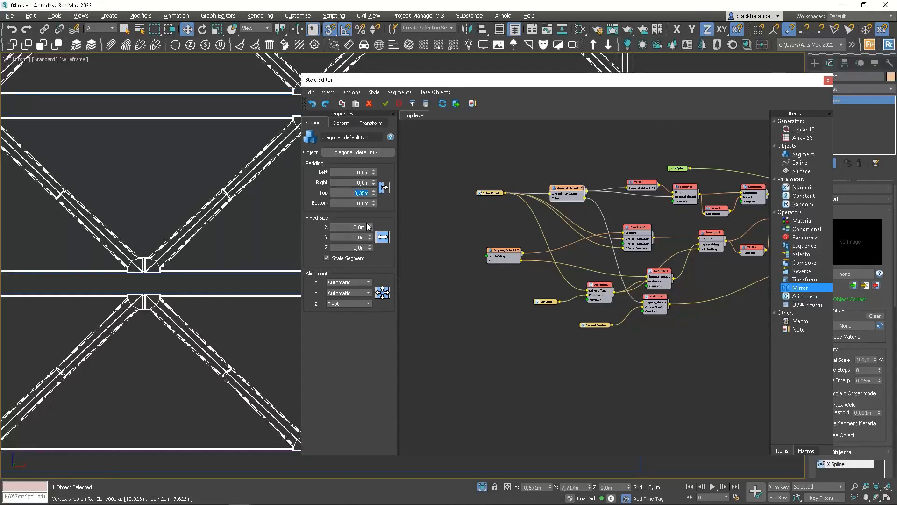
left_click_drag(405, 82, 190, 158)
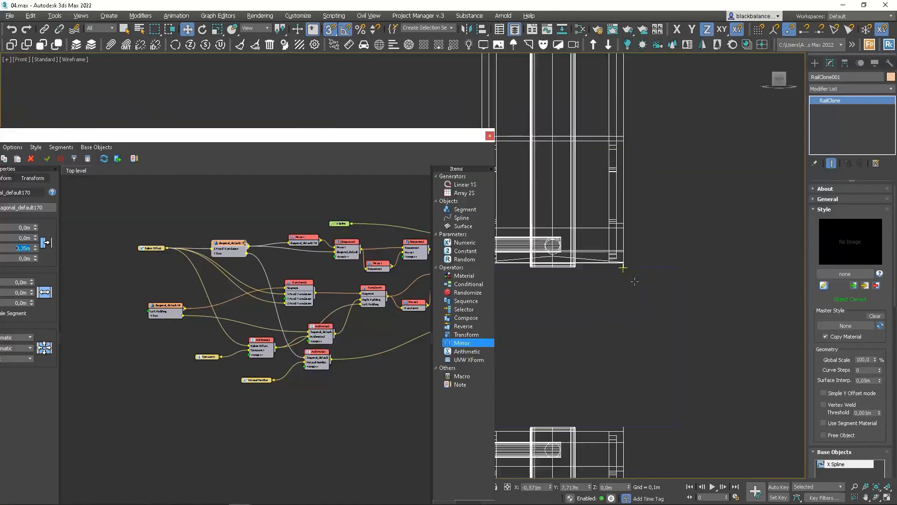
left_click_drag(217, 139, 456, 125)
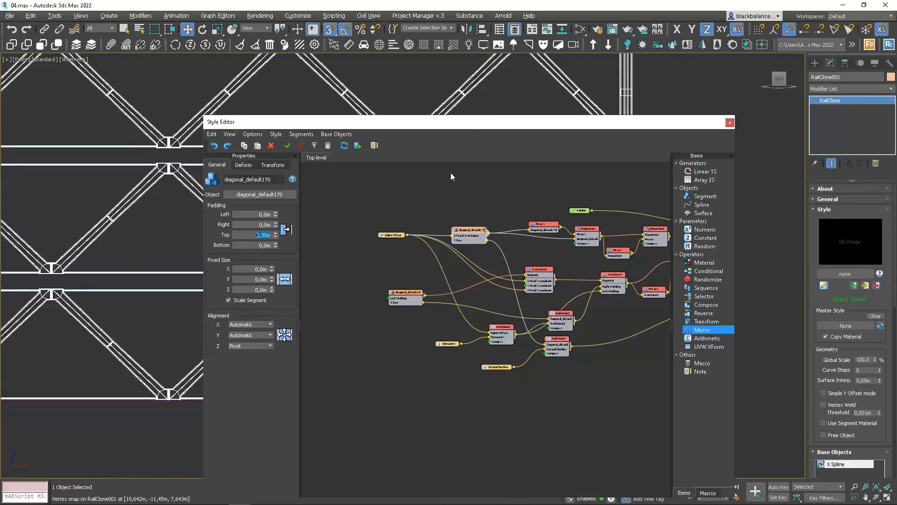
right_click(463, 234)
left_click(500, 358)
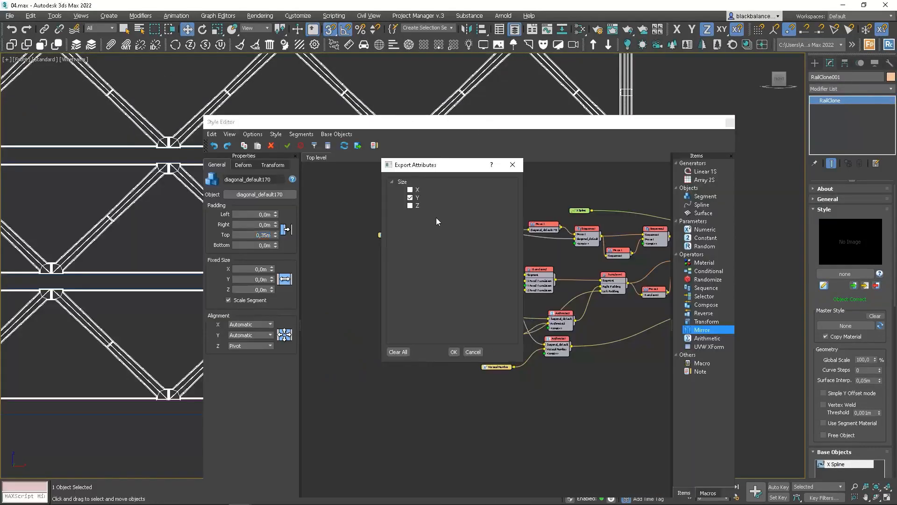
left_click(473, 352)
Step: Export the Top Padding parameter of the diagonal_default170 segment as a node input
right_click(472, 230)
left_click(495, 348)
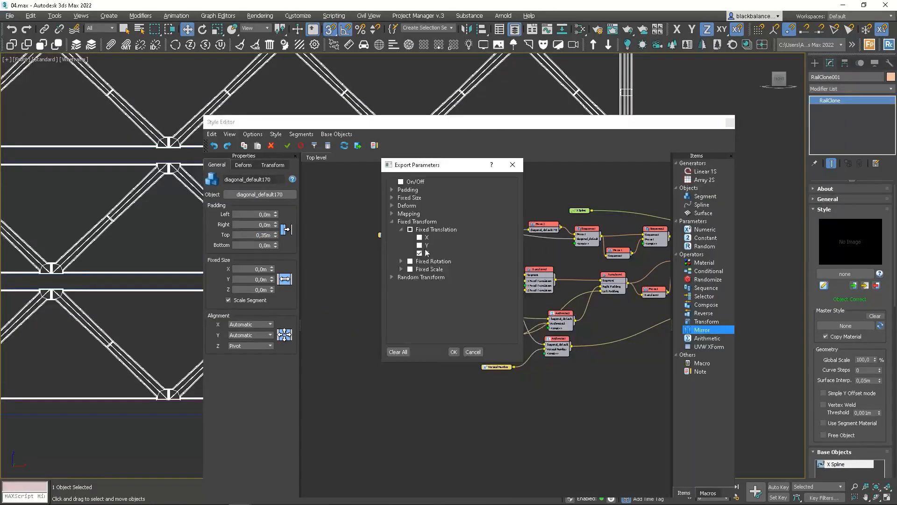
left_click(393, 190)
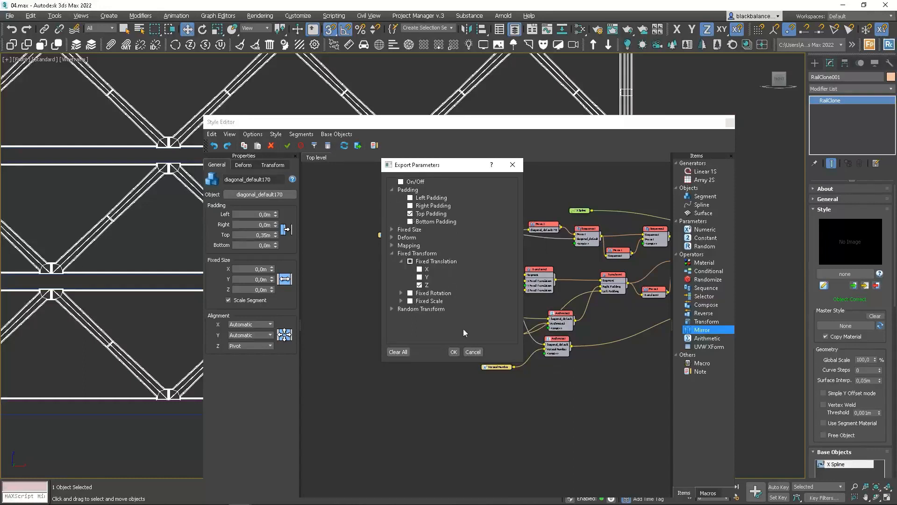
left_click(453, 352)
scroll(408, 232, "up", 3)
Step: Add a Numeric parameter named Space Floor and connect it to the diagonal_default170 segment's Top Padding input
left_click(382, 239)
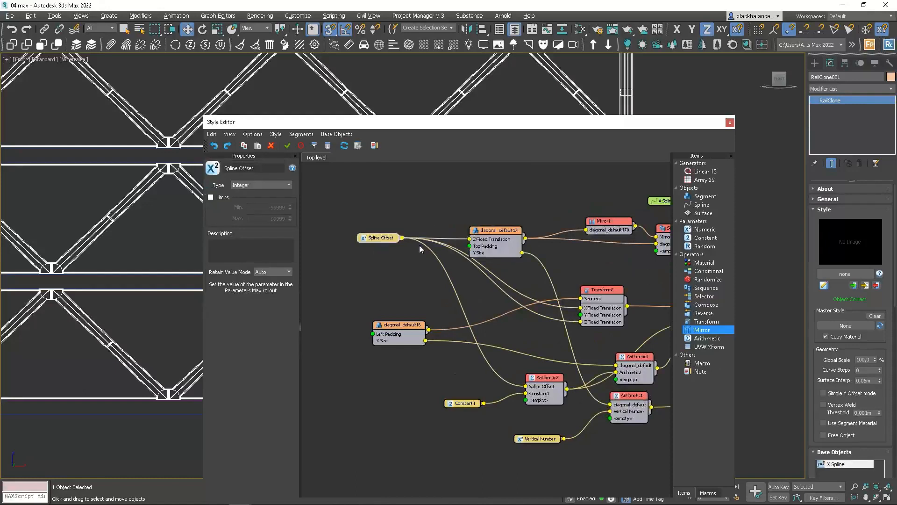
left_click_drag(699, 231, 374, 257)
double_click(263, 170)
type("Sp")
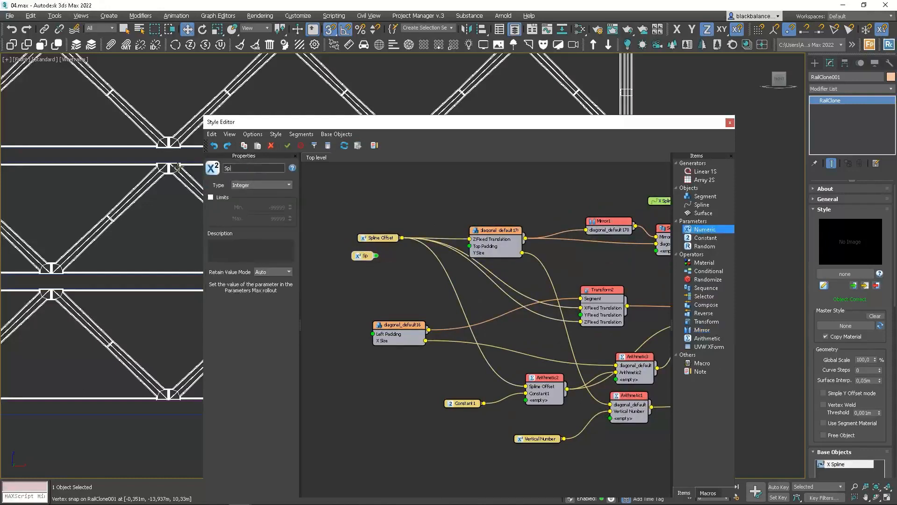
type("ace Floor")
mouse_move(388, 256)
left_mouse_down()
mouse_move(403, 254)
mouse_move(395, 258)
left_mouse_up()
left_click_drag(401, 258, 470, 246)
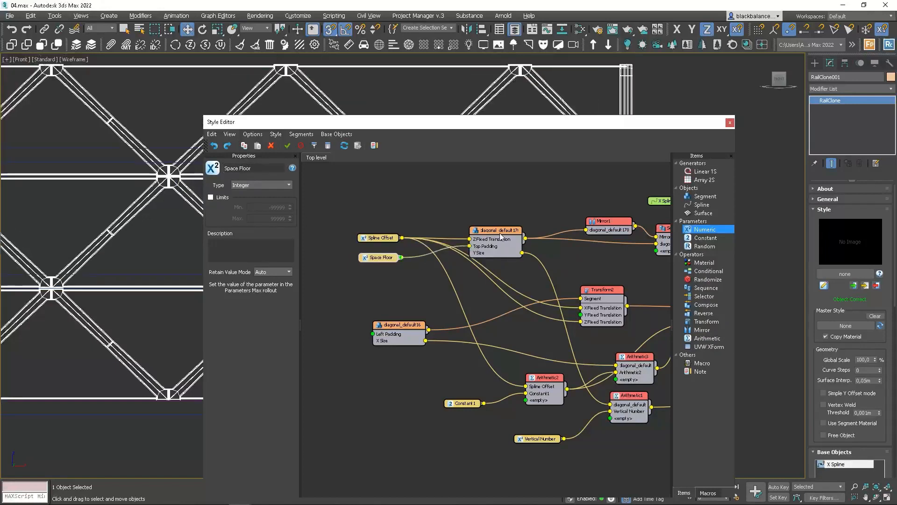
Step: Set the Space Floor parameter to 35 and close the Style Editor
scroll(841, 431, "down", 5)
left_click(835, 420)
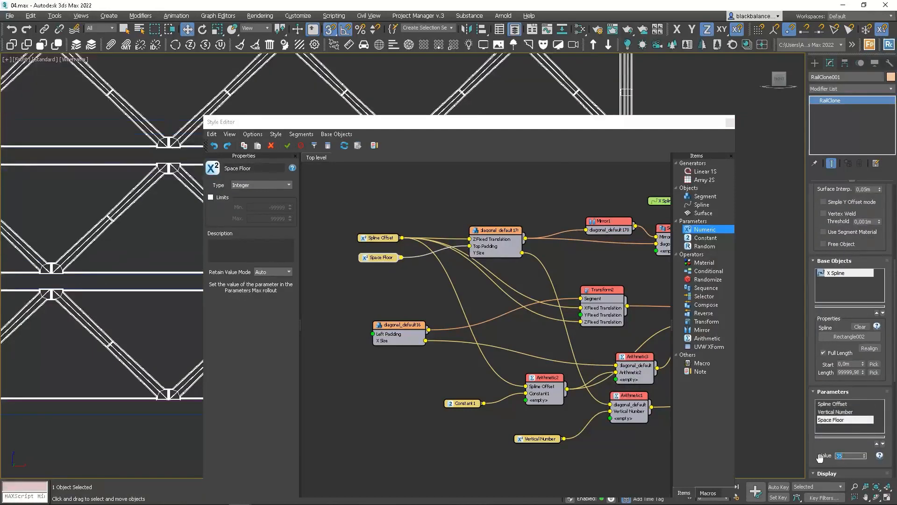
left_click(730, 123)
Step: Show the truss shaded, set its Spline Offset parameter to -20, and check the corner against the floor slab
key("F3")
scroll(673, 225, "down", 6)
middle_click_drag(672, 229, 710, 255, "alt")
scroll(671, 322, "up", 11)
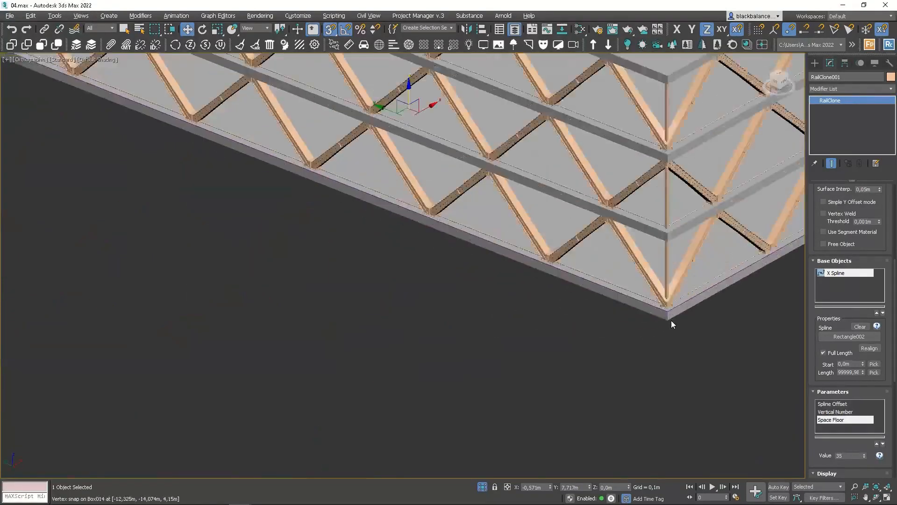
left_click(835, 404)
double_click(839, 456)
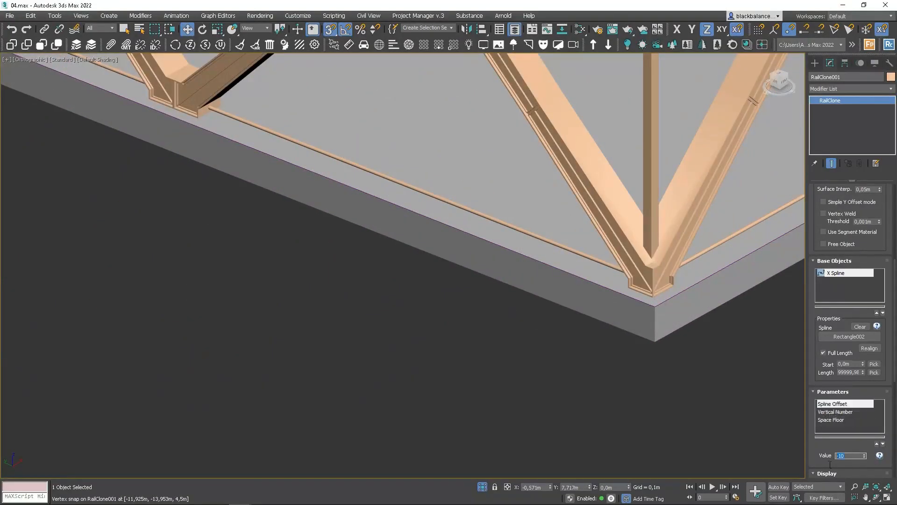
type("-20")
key("Return")
scroll(531, 236, "down", 10)
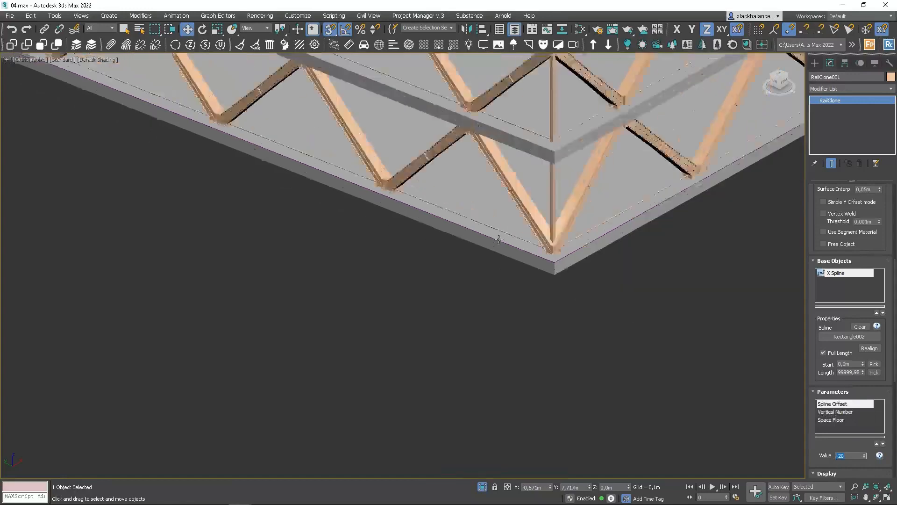
middle_click_drag(531, 236, 534, 245, "alt")
double_click(839, 457)
Step: Set the Vertical Number parameter to 7 so the truss fills every storey of the building
middle_click_drag(658, 257, 631, 304, "alt")
left_click(868, 414)
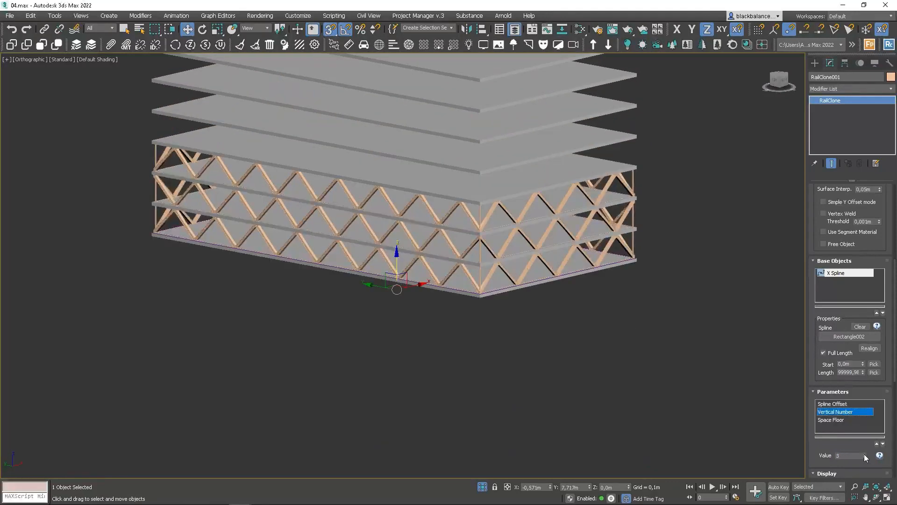
left_click(865, 453)
left_click(865, 453)
left_click(864, 453)
middle_click_drag(629, 363, 633, 284, "alt")
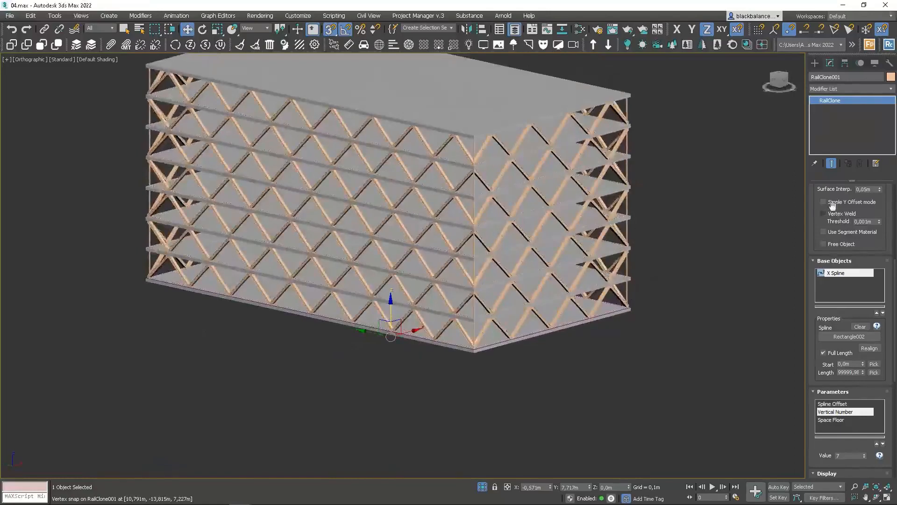
Step: Display the truss as Points-Cloud with both Global Density and Local Density at 100%
scroll(887, 361, "down", 5)
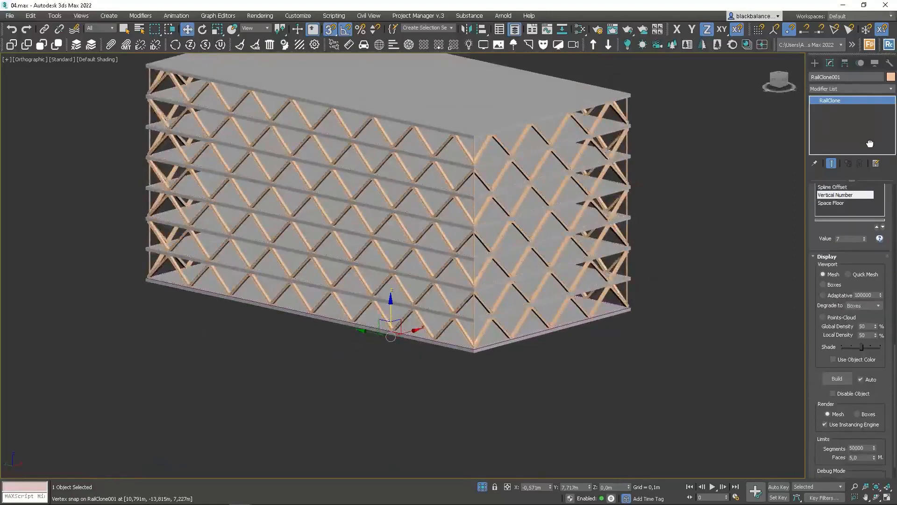
left_click(837, 270)
left_click(826, 290)
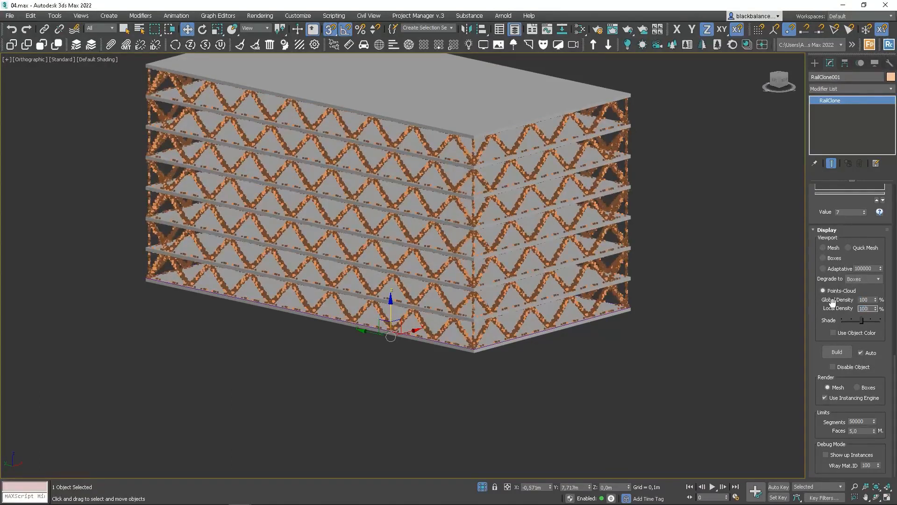
scroll(420, 281, "down", 2)
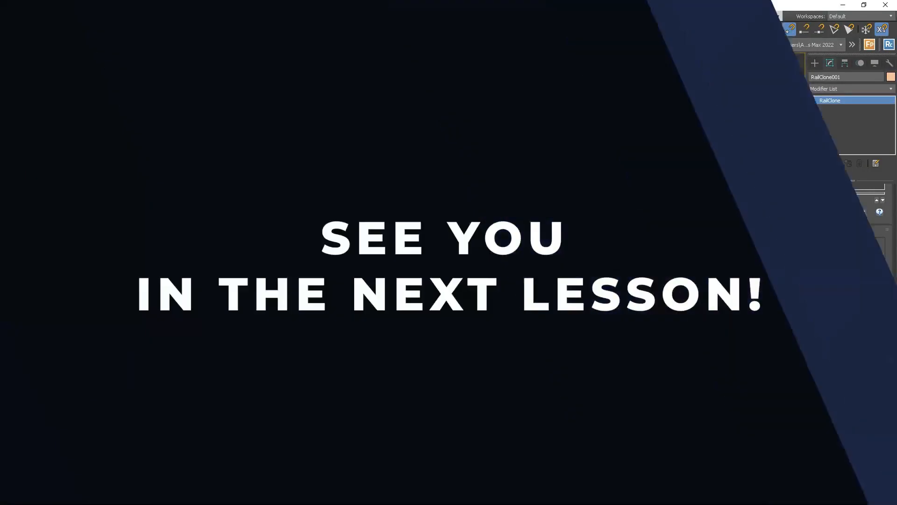